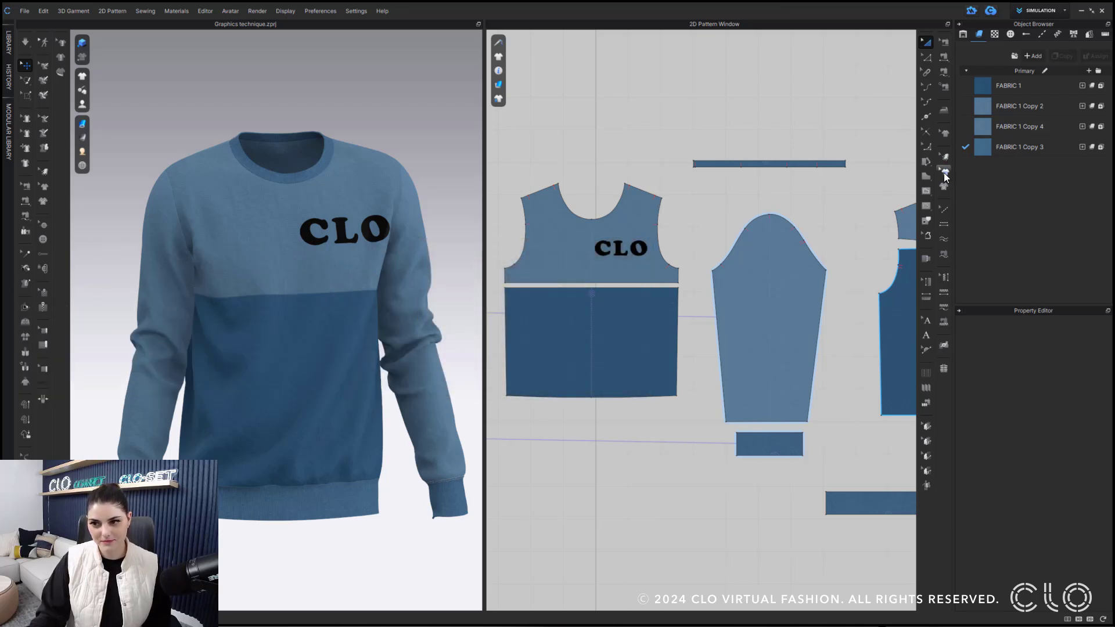
Trace the CLO graphic on the front bodice pattern as an internal shape
click(945, 172)
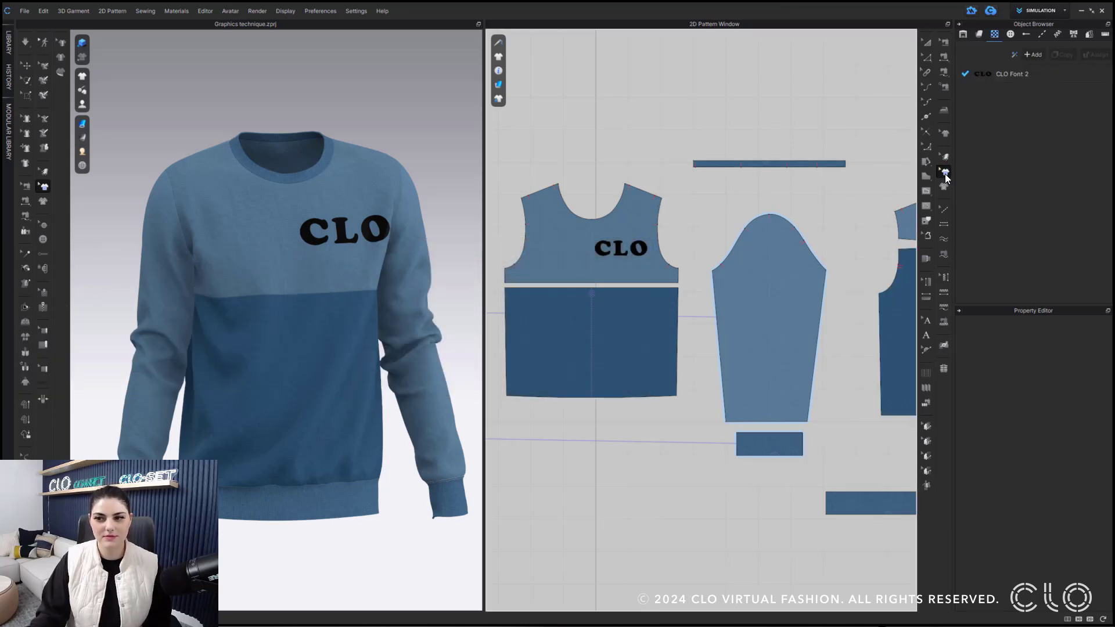
click(627, 253)
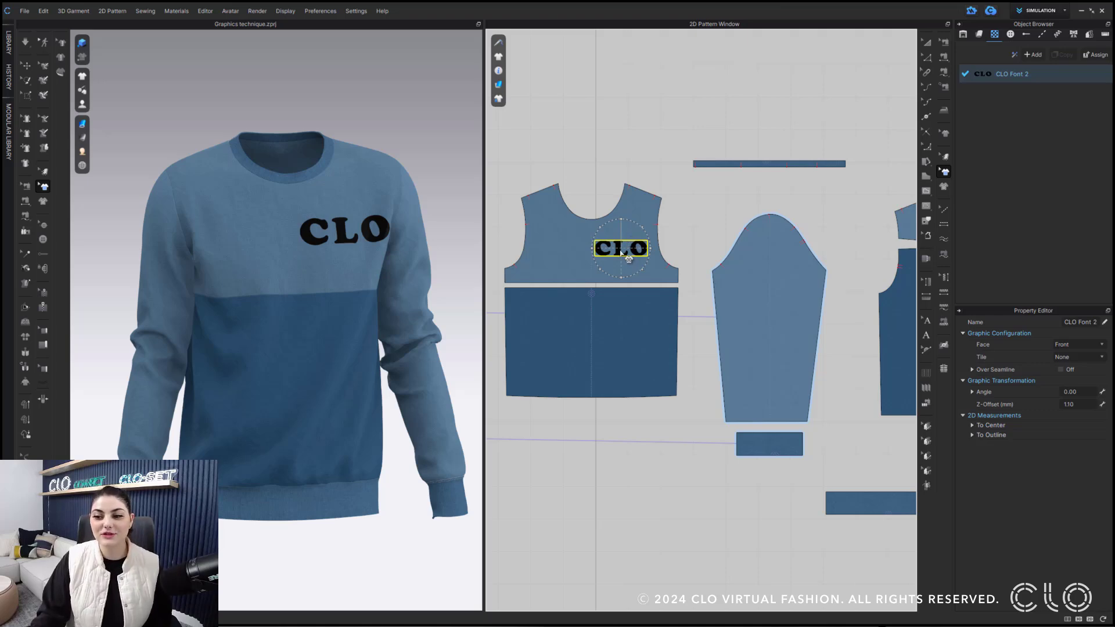
right_click(619, 250)
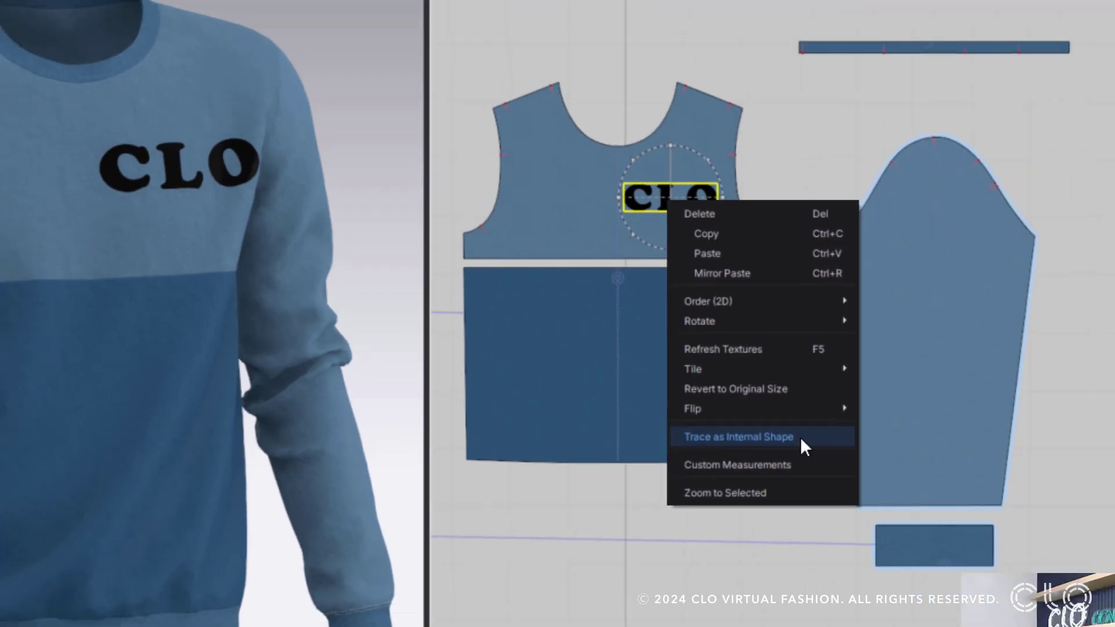
click(831, 453)
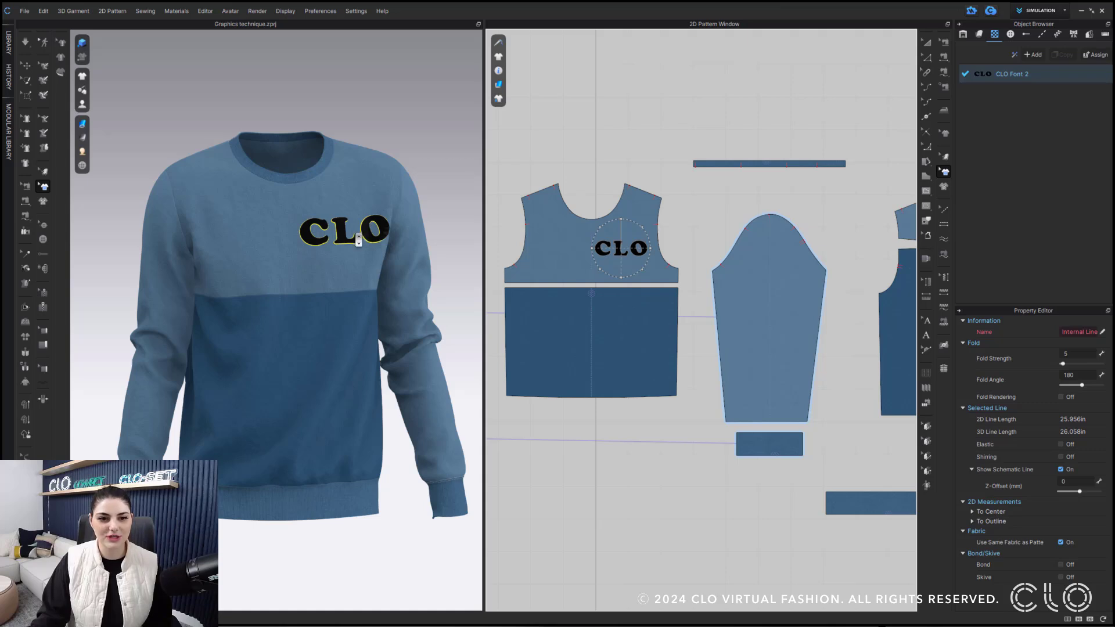
Move the CLO graphic up toward the shoulder, clear of its traced outlines
scroll(363, 237, up, 5)
scroll(371, 261, down, 3)
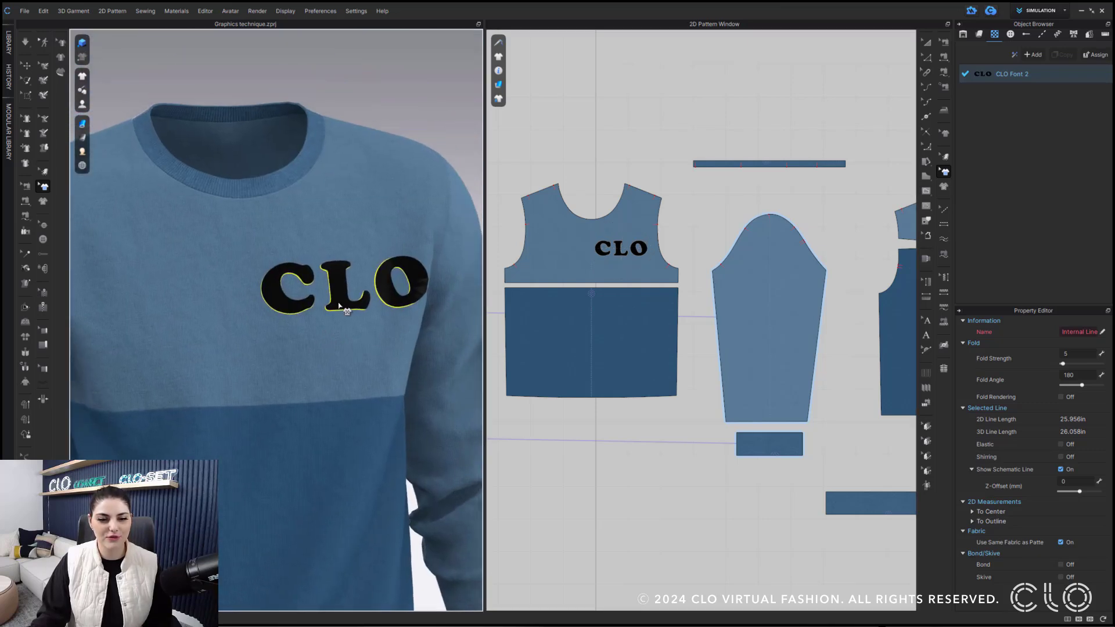
scroll(354, 291, up, 4)
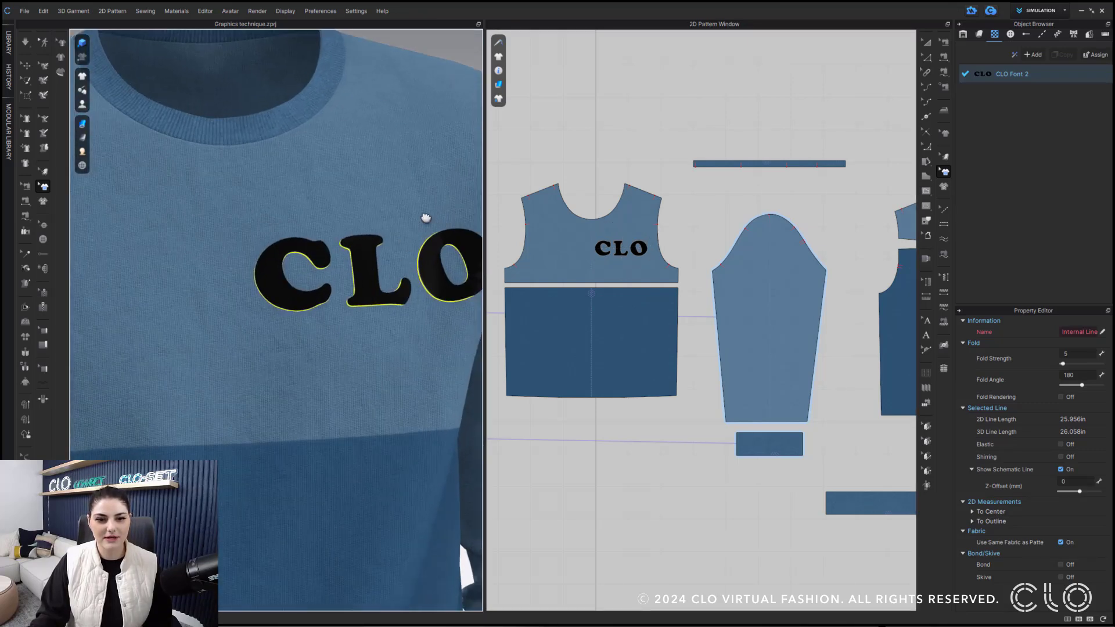
right_drag(421, 219, 423, 242)
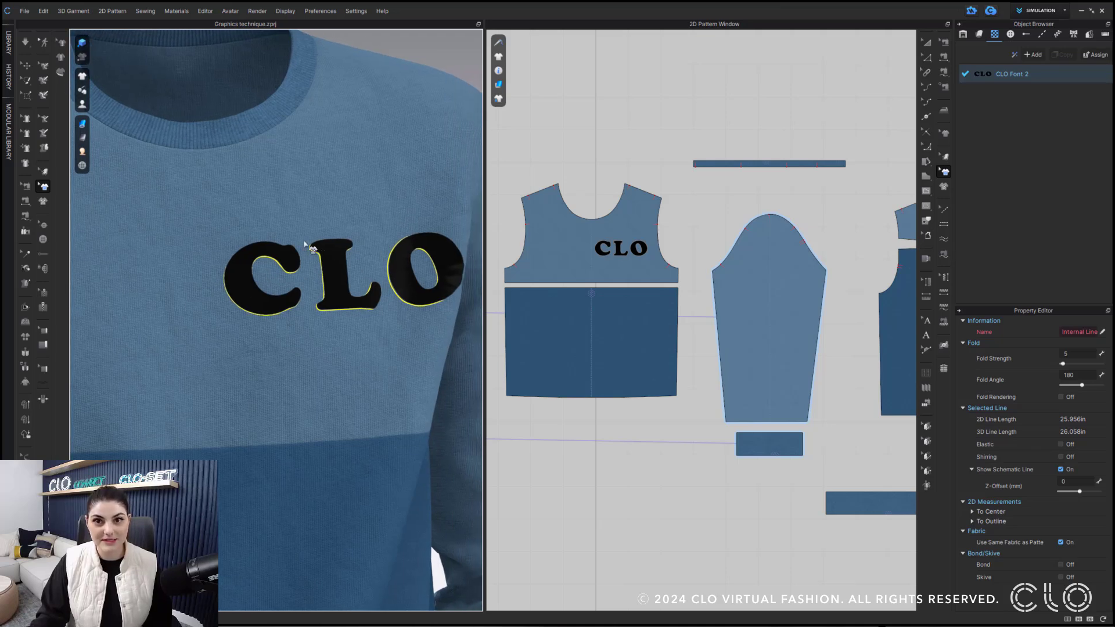
scroll(629, 244, up, 6)
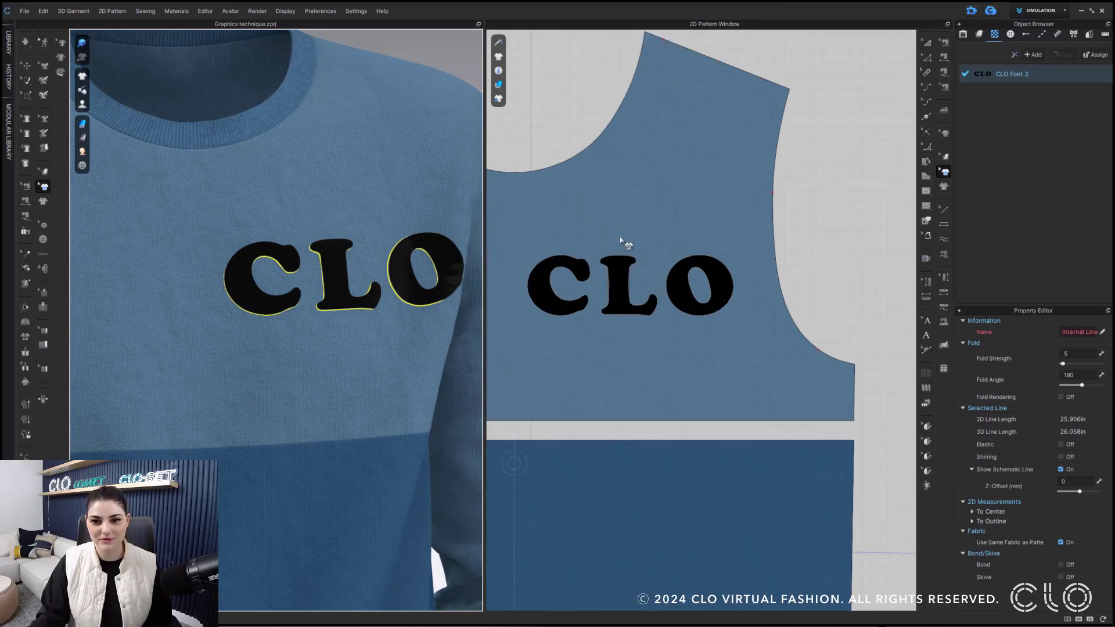
scroll(698, 200, down, 1)
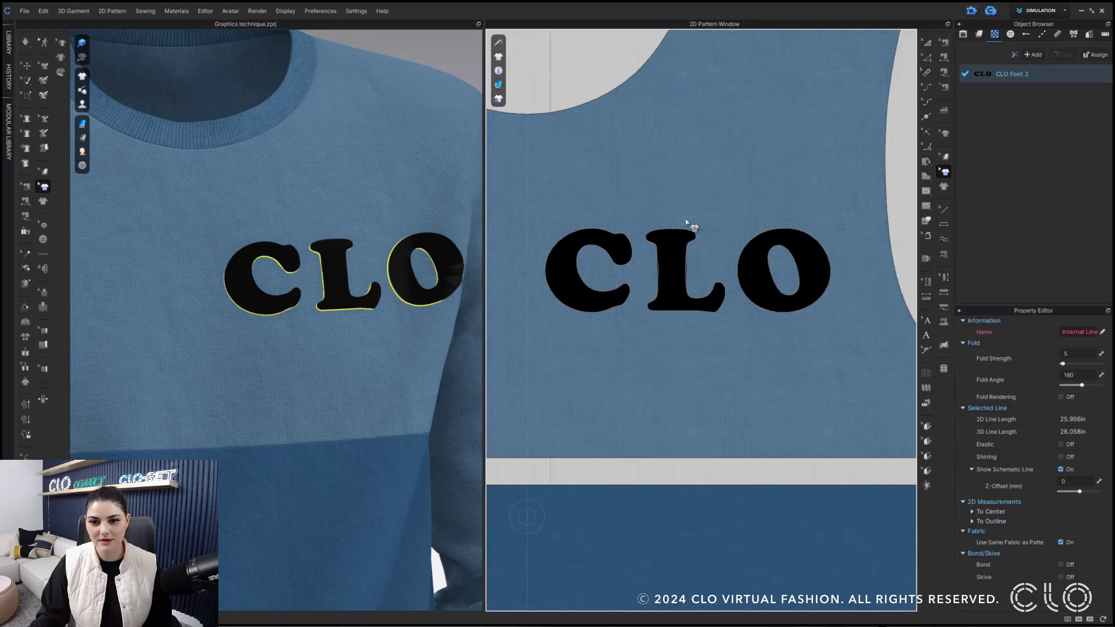
click(676, 280)
drag(680, 277, 717, 138)
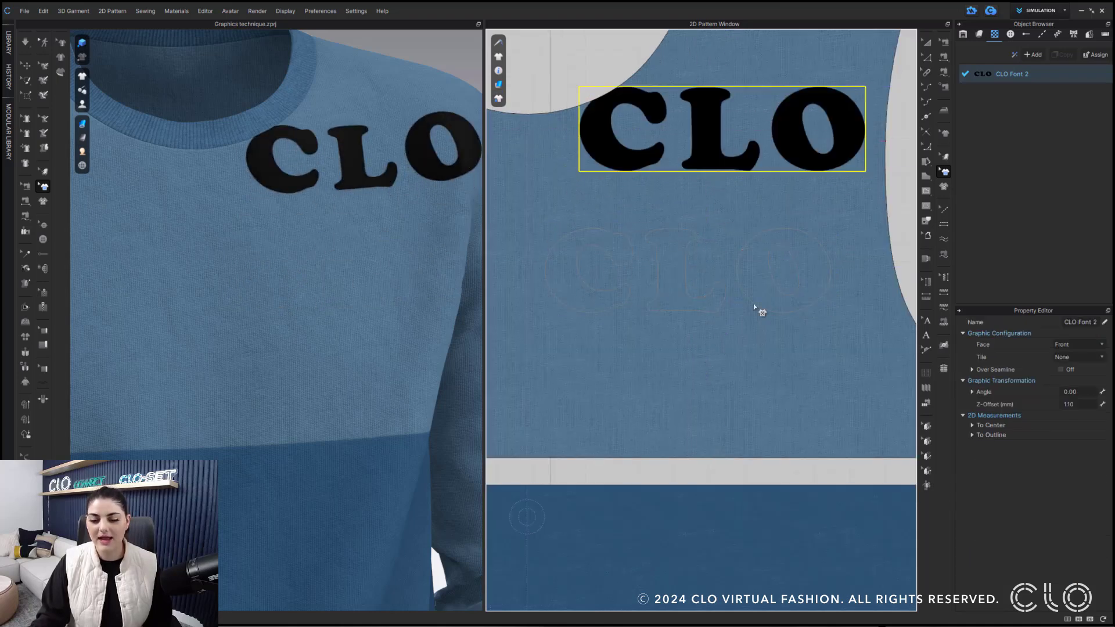
Activate pattern line editing and show internal lines on the 3D garment
click(495, 89)
click(560, 144)
click(629, 254)
click(926, 56)
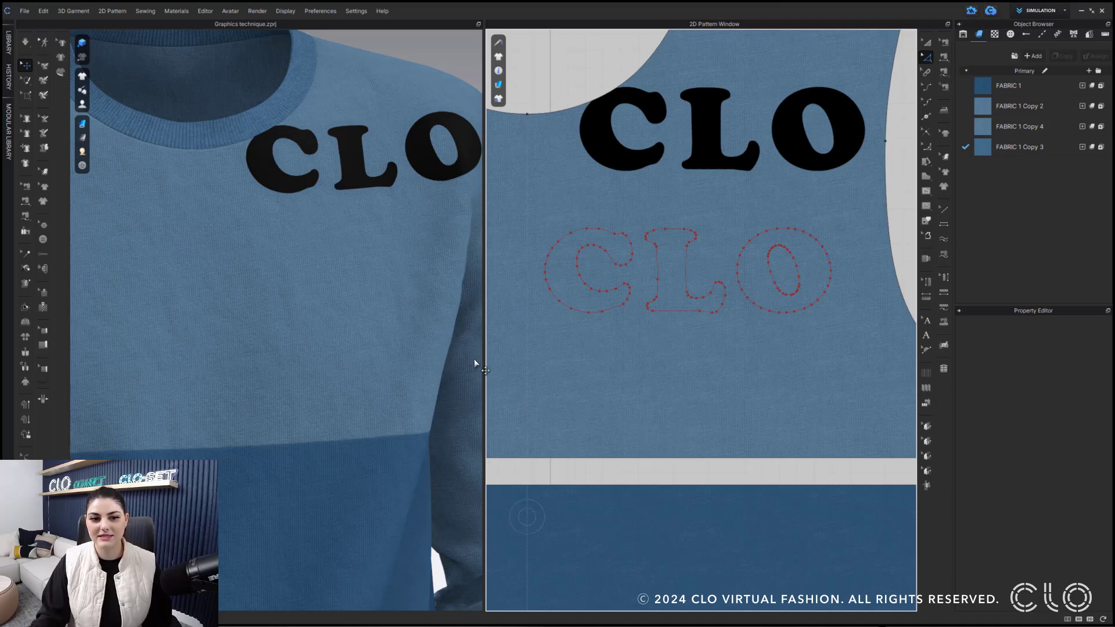
click(82, 105)
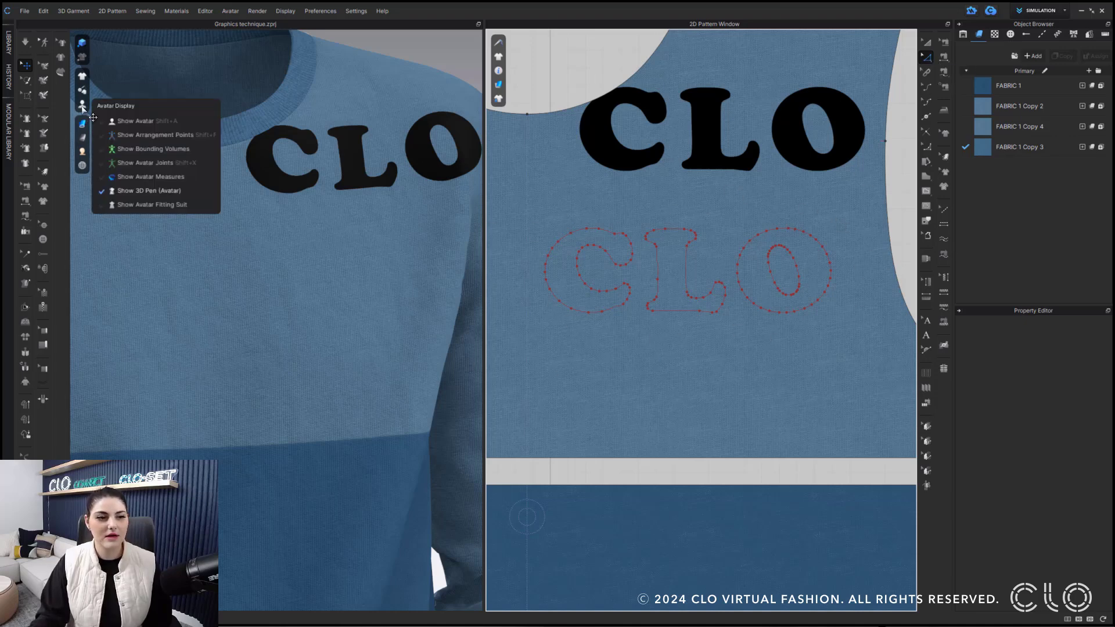
click(87, 75)
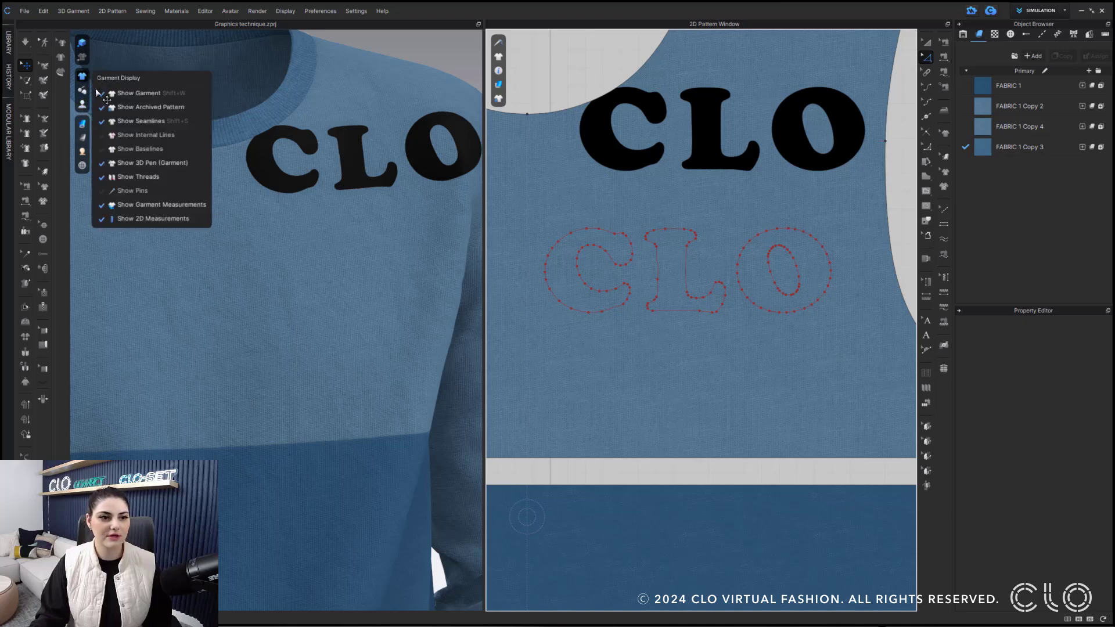
click(125, 134)
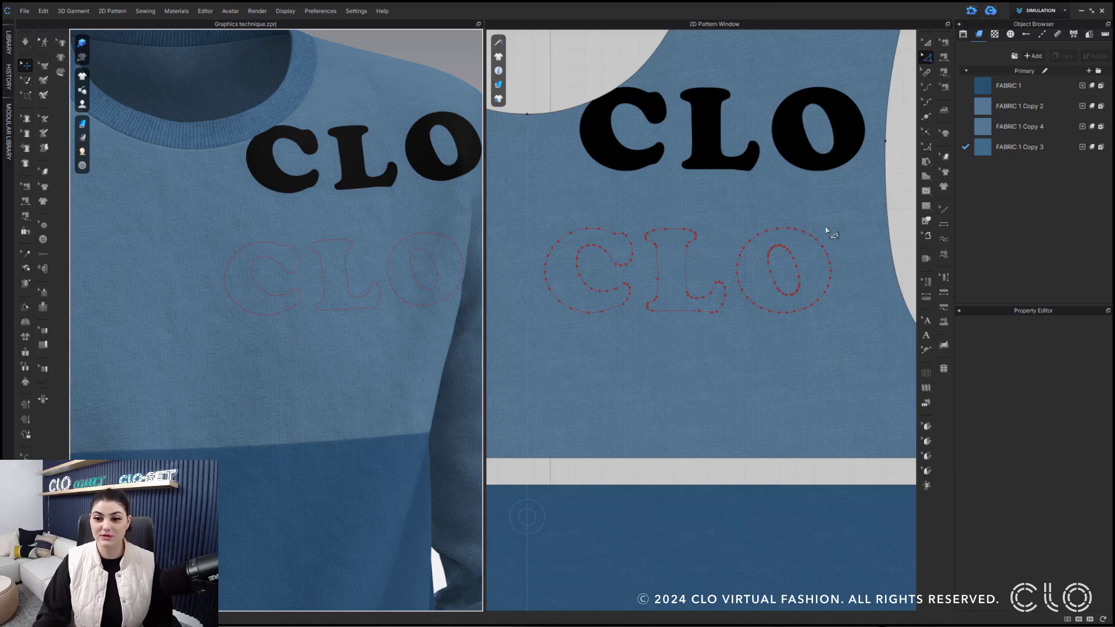
Clone the traced CLO outlines as patterns with sewing, placing the letter pieces at the front neckline opening
scroll(829, 232, down, 3)
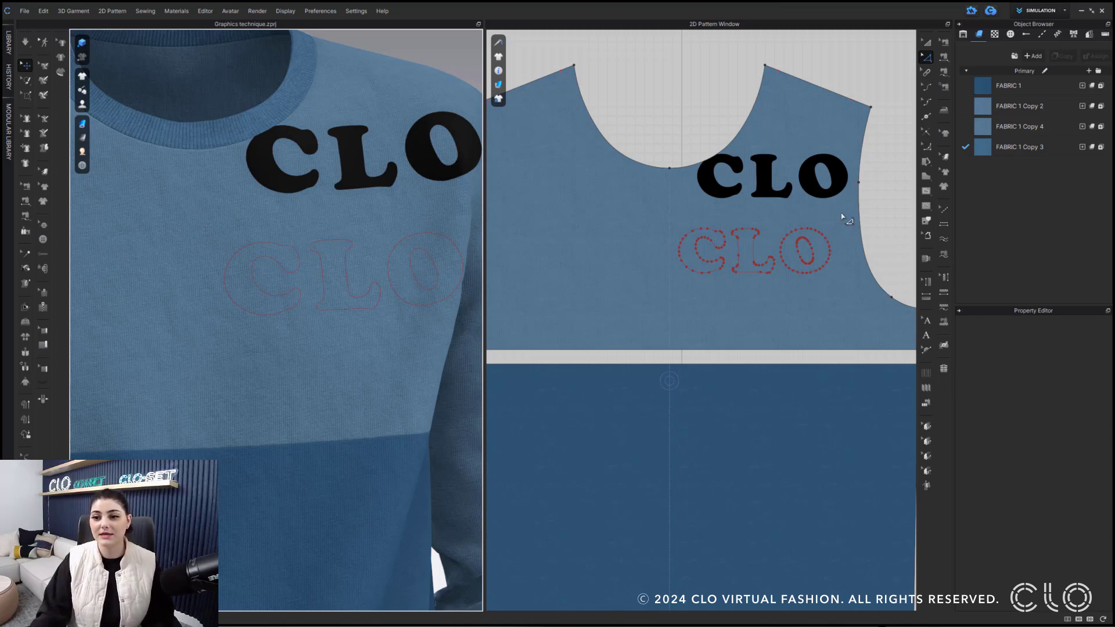
drag(851, 219, 660, 303)
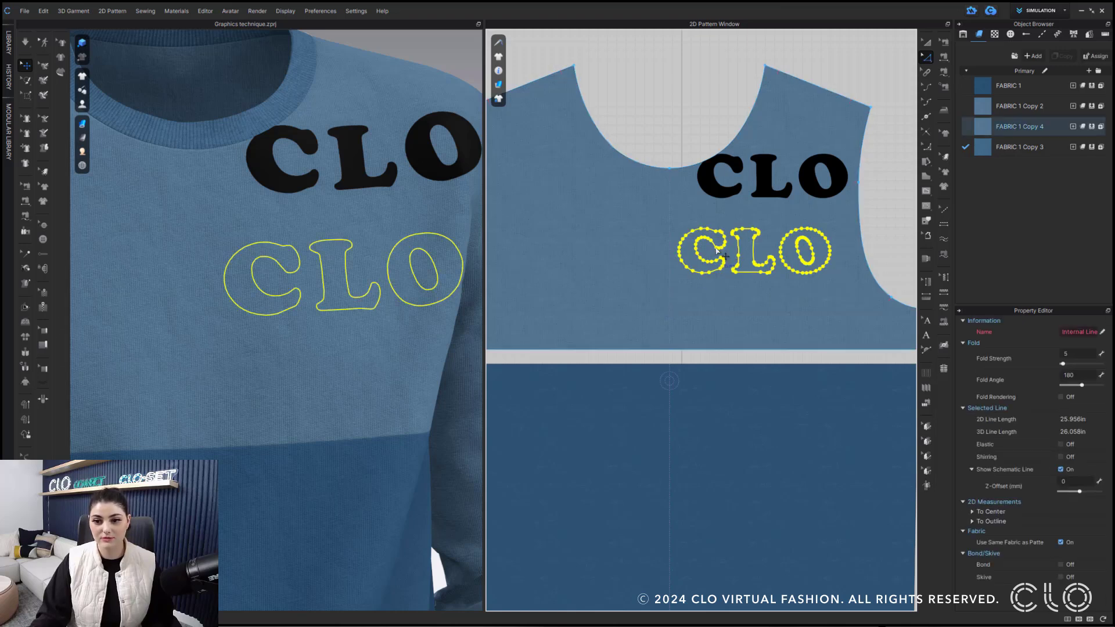
right_click(716, 248)
click(802, 352)
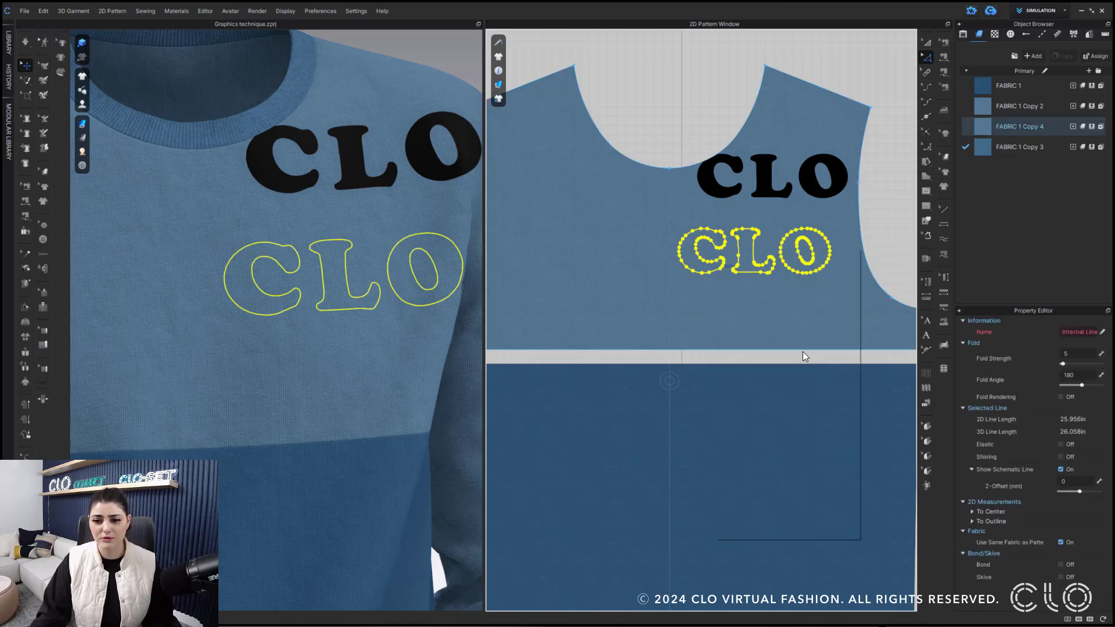
click(662, 64)
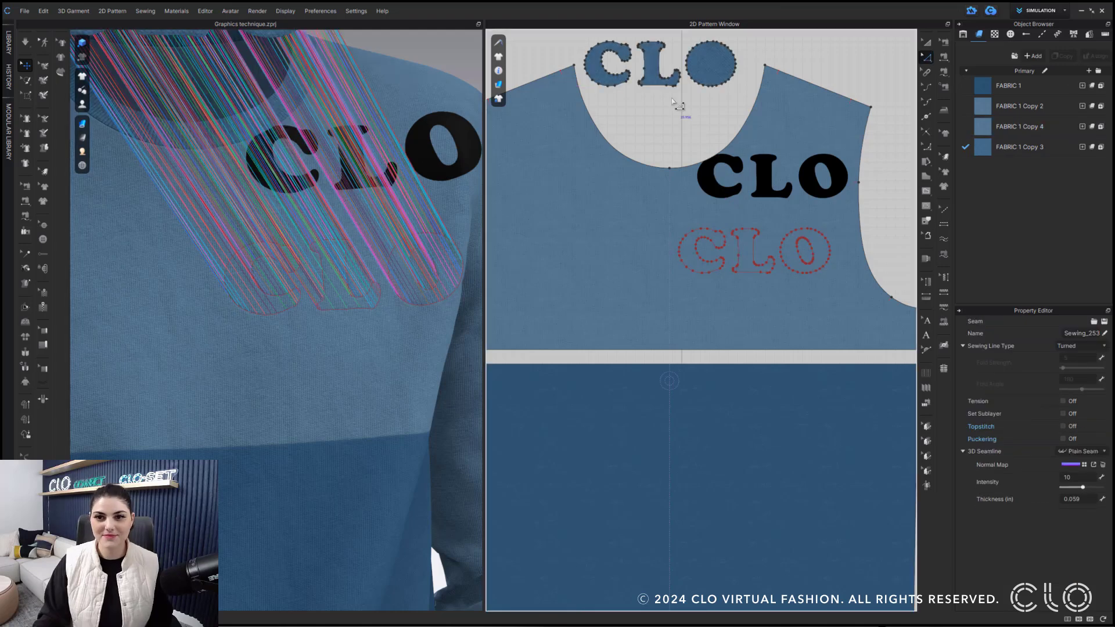
Copy the inner oval of the traced letter O on the front bodice
click(927, 42)
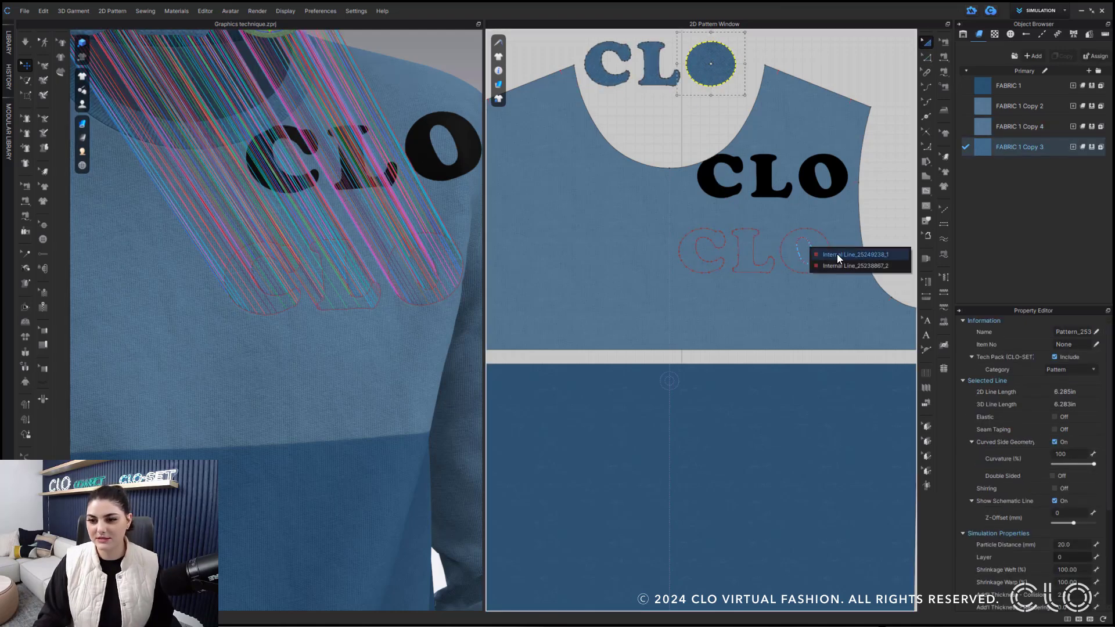
click(806, 246)
click(806, 239)
scroll(806, 240, down, 2)
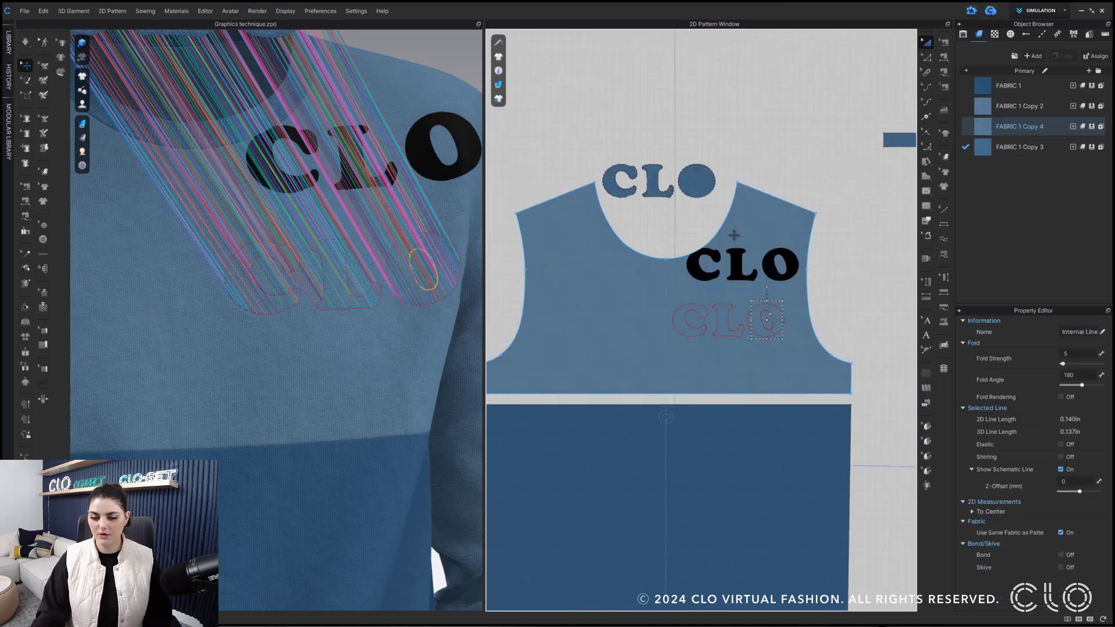
scroll(779, 319, up, 5)
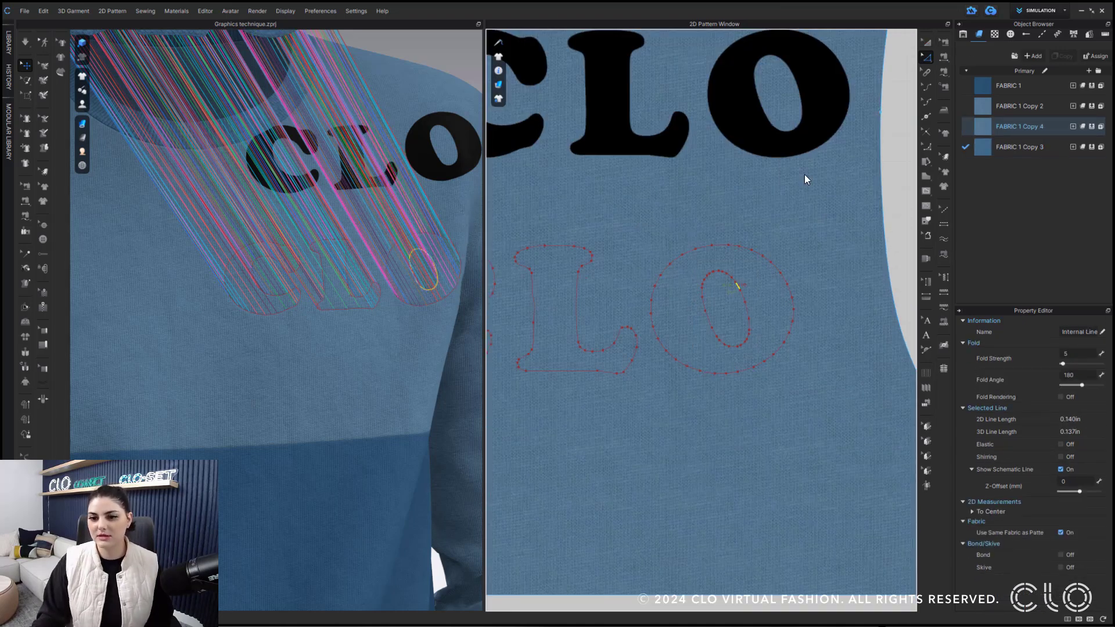
click(737, 286)
right_click(736, 287)
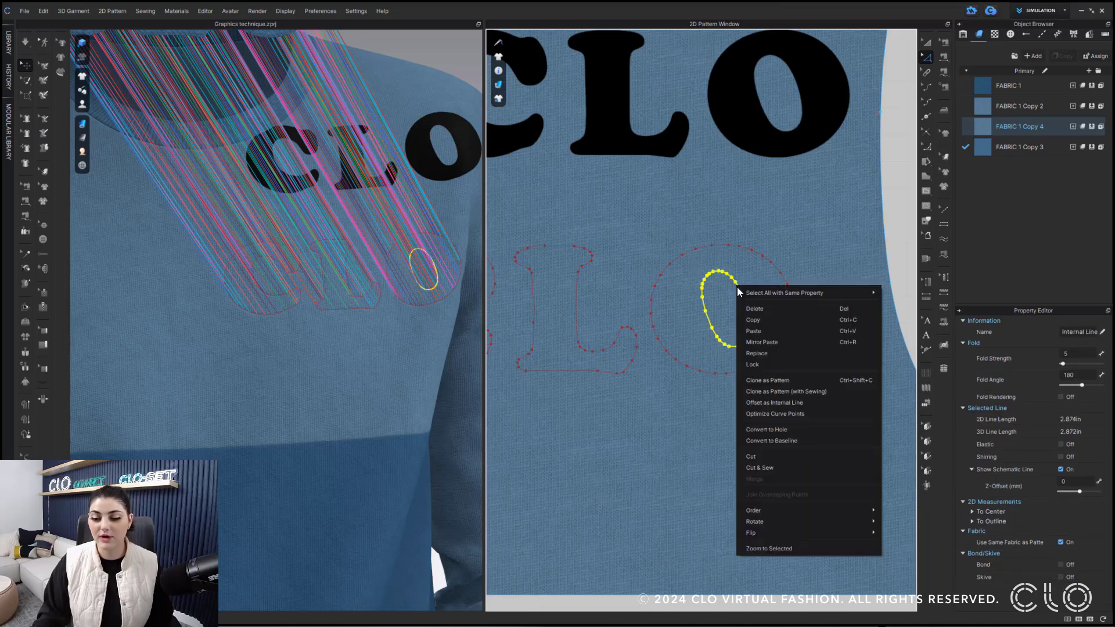
click(801, 318)
Paste the copied oval into the middle of the cloned O pattern piece
scroll(660, 277, down, 6)
scroll(670, 260, up, 5)
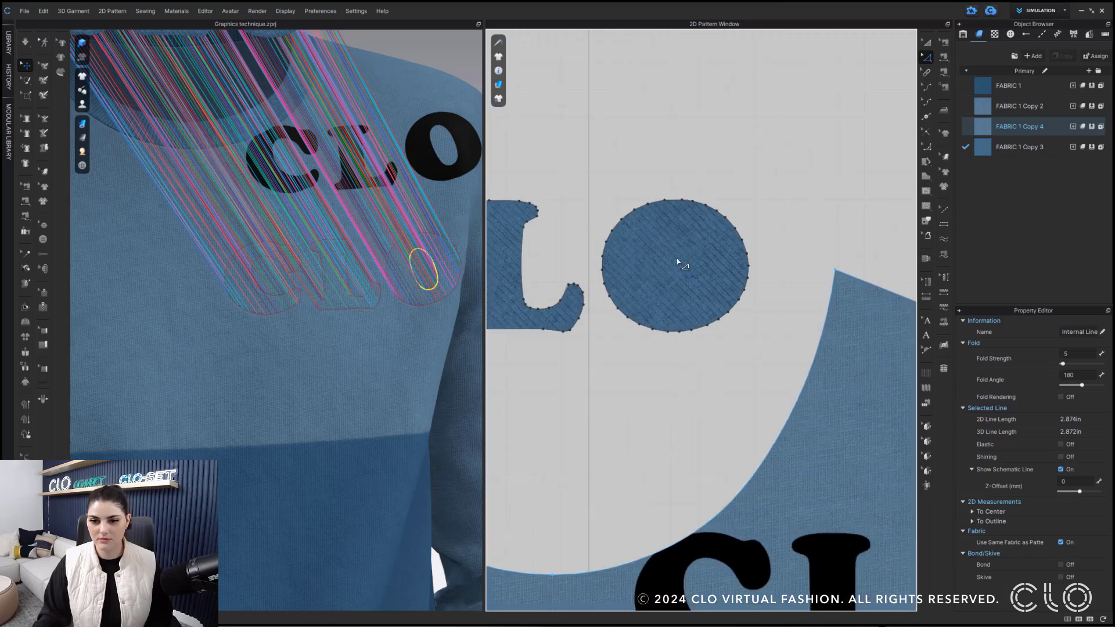
click(674, 261)
right_click(674, 263)
click(699, 280)
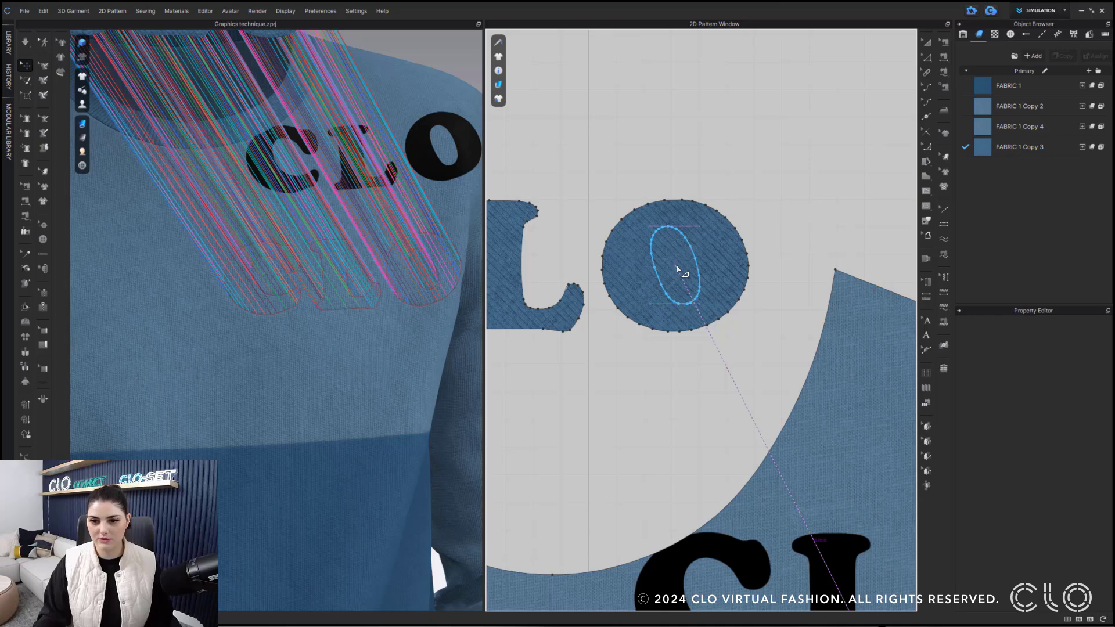
click(677, 268)
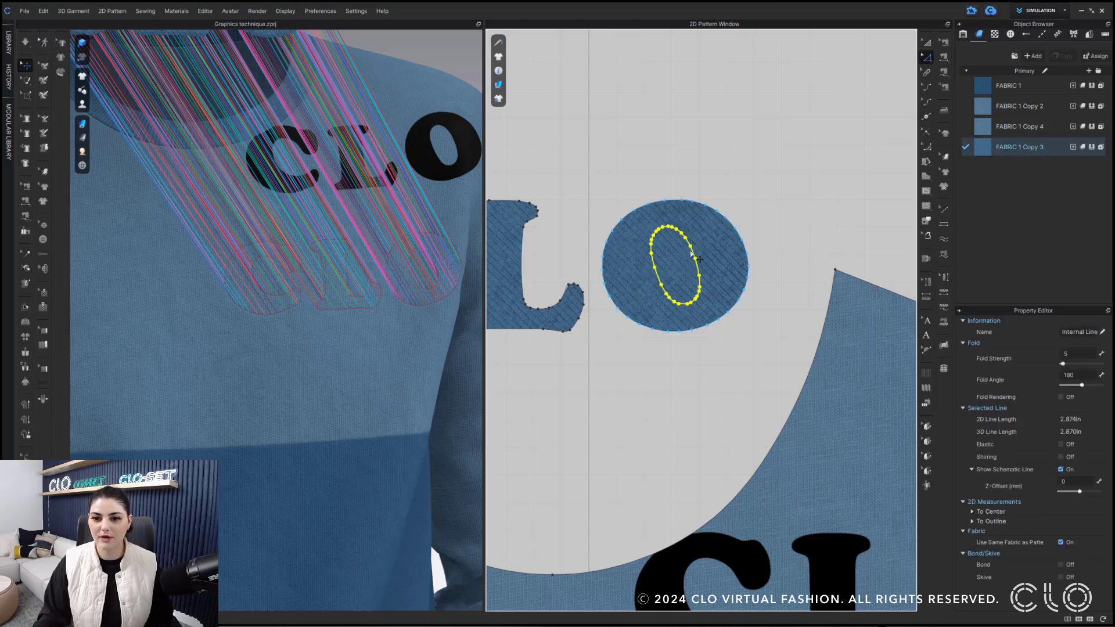
Convert the oval in the O piece to a hole and delete the leftover inner piece
right_click(692, 254)
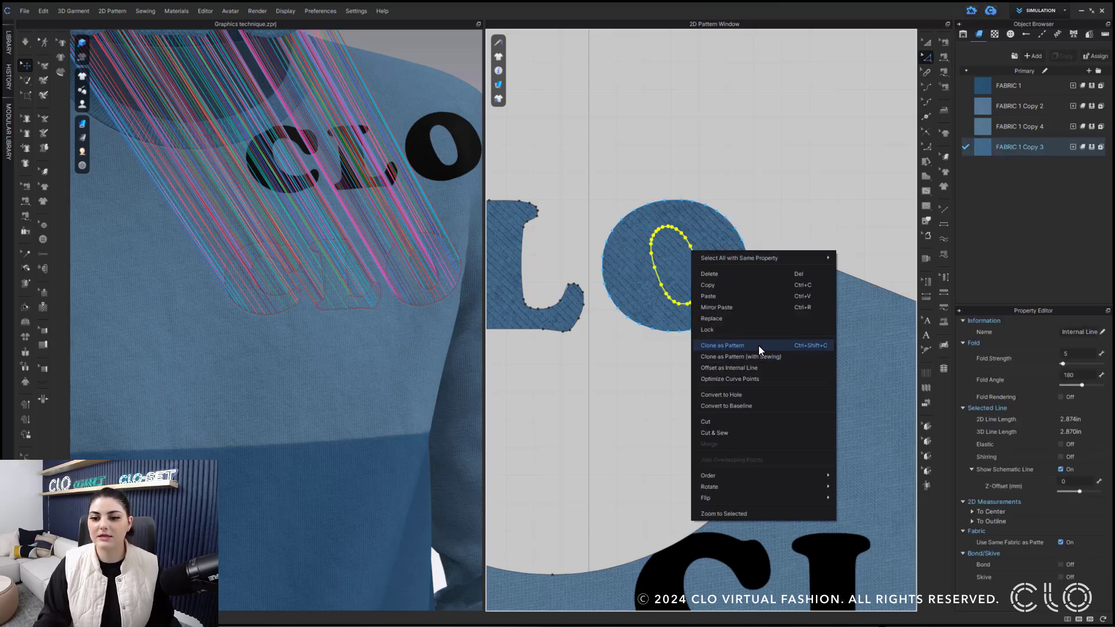
click(758, 397)
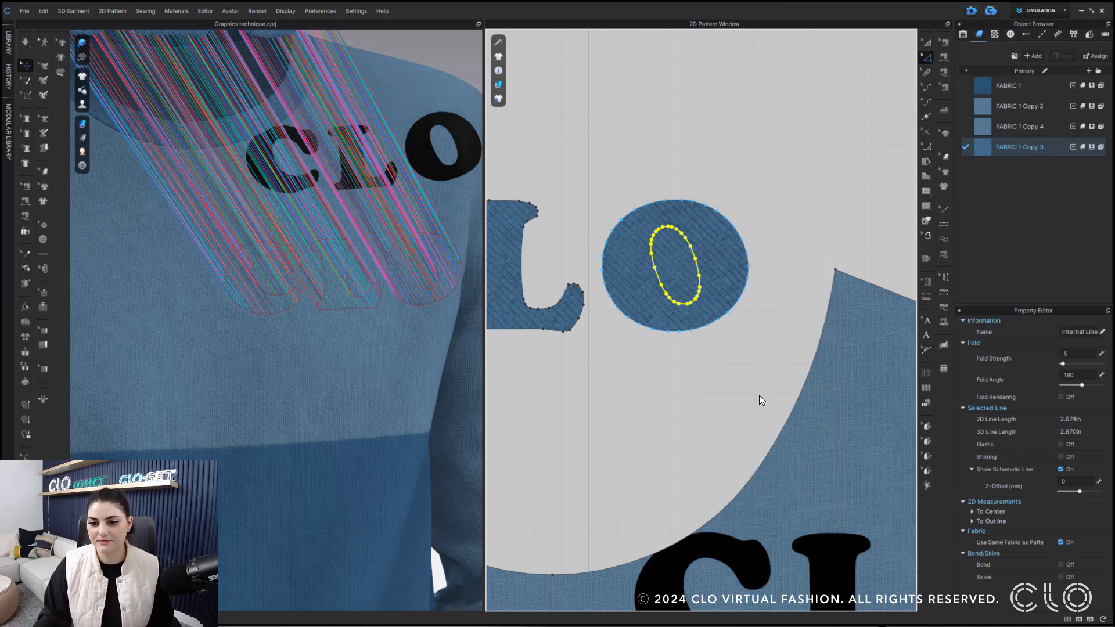
drag(721, 239, 691, 110)
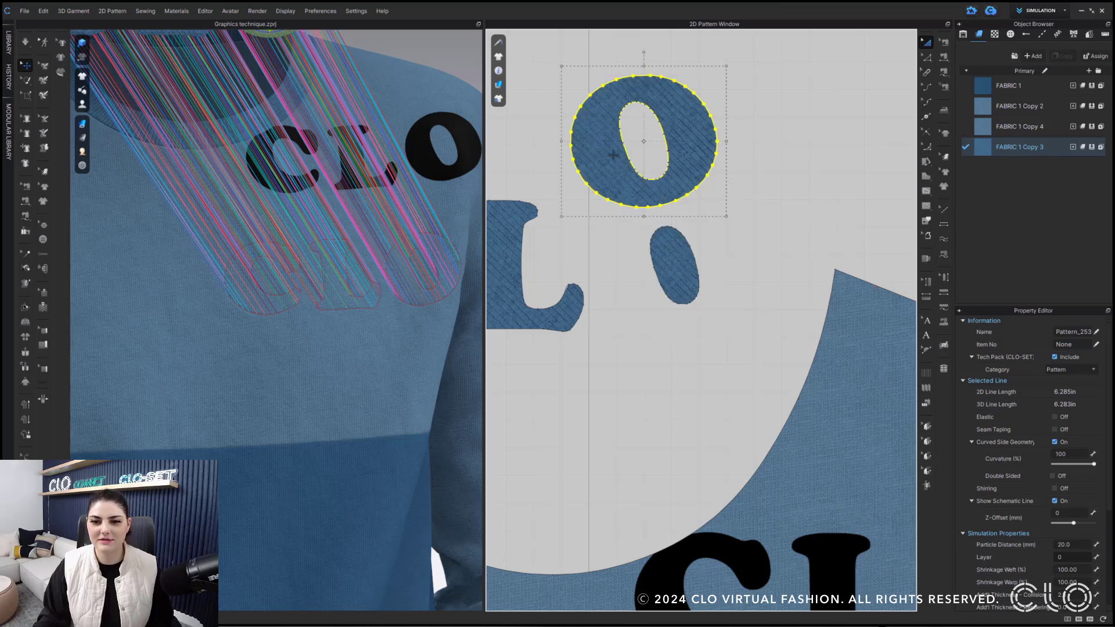
click(673, 287)
key(Delete)
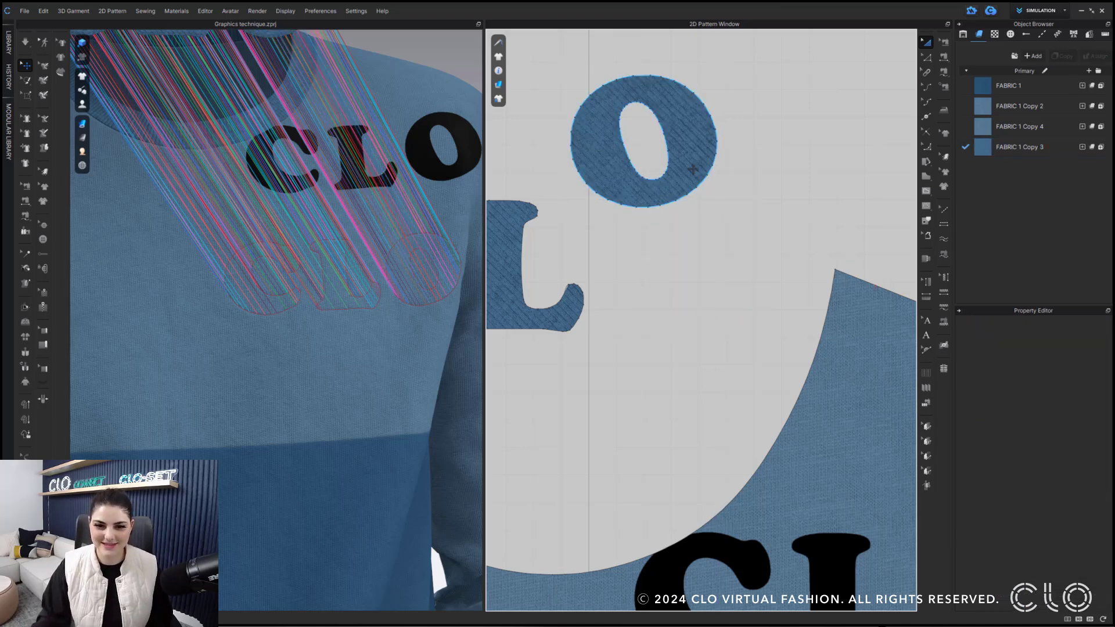
drag(693, 168, 725, 304)
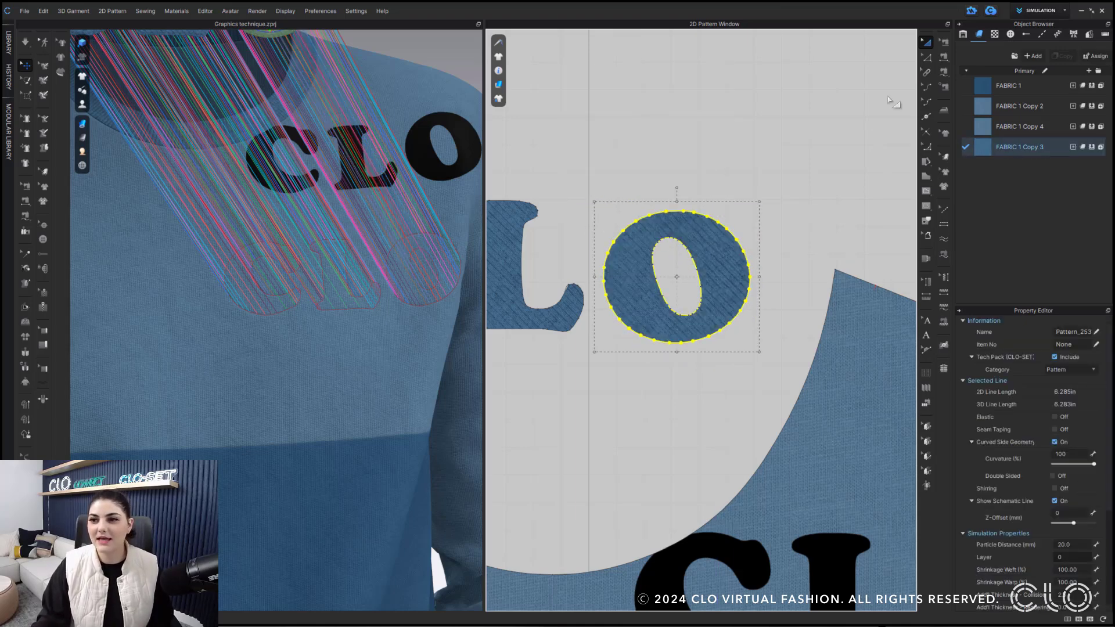
Sew the O piece's hole edge to the inner oval of the traced O on the front bodice
click(943, 71)
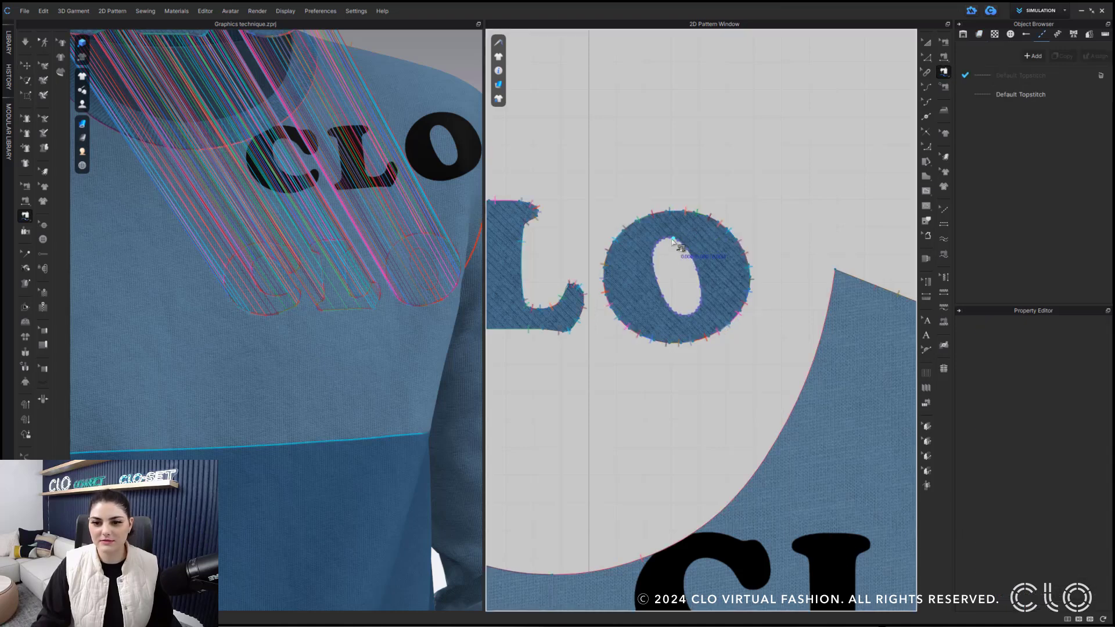
scroll(721, 414, down, 2)
middle_drag(842, 511, 784, 349)
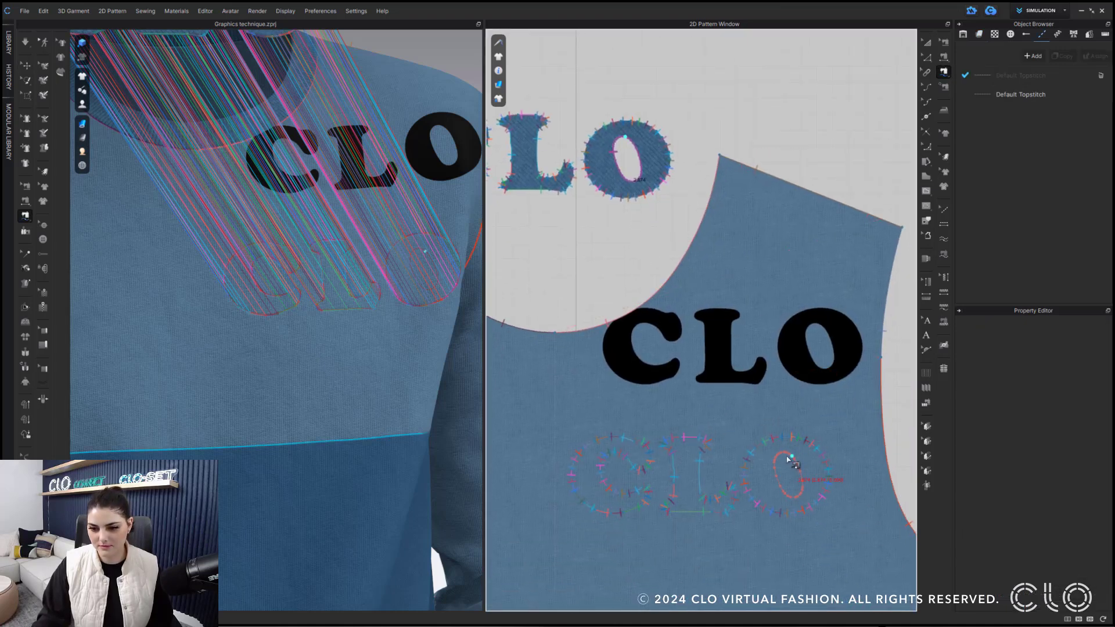
click(801, 490)
Select the C, L and O letter pieces and superimpose them over the front bodice at their traced outlines
key(a)
scroll(688, 173, down, 3)
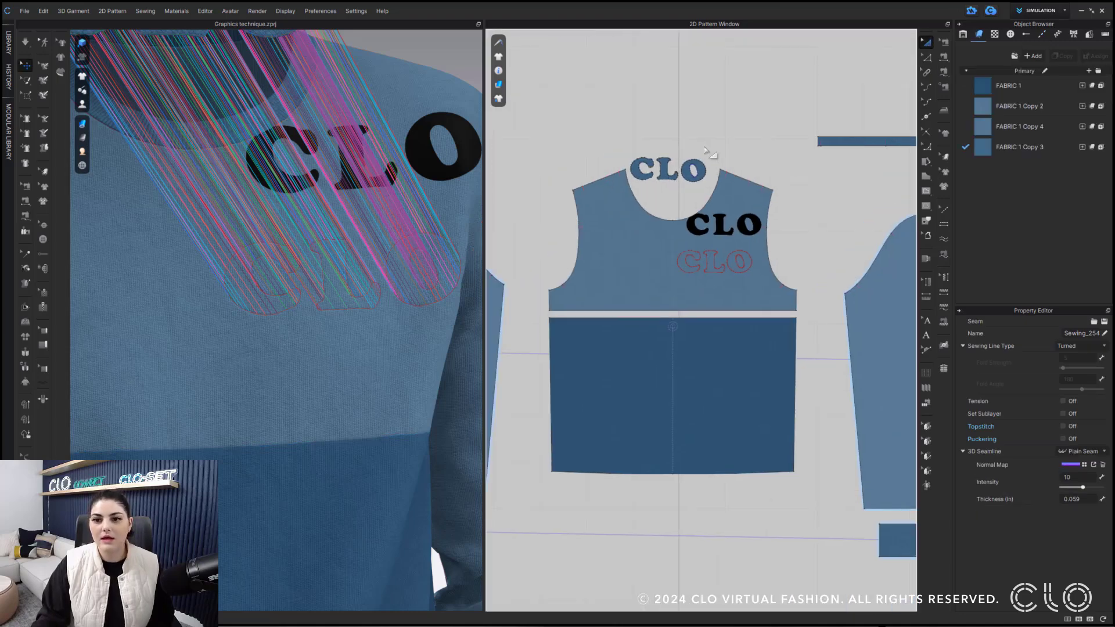
drag(707, 146, 645, 197)
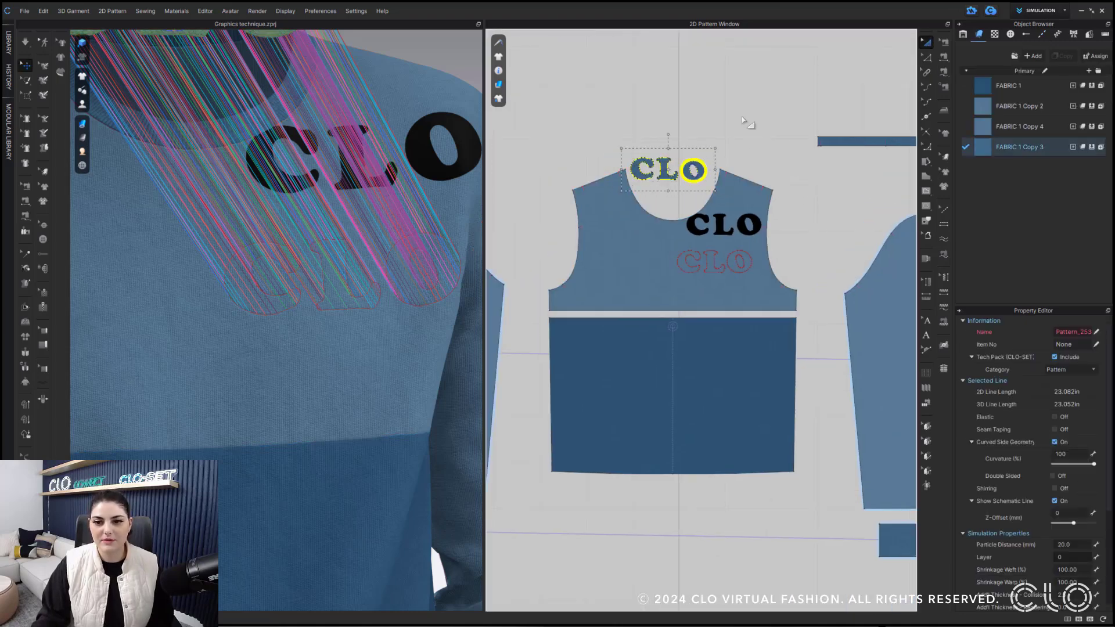
drag(718, 141, 648, 197)
scroll(274, 186, down, 5)
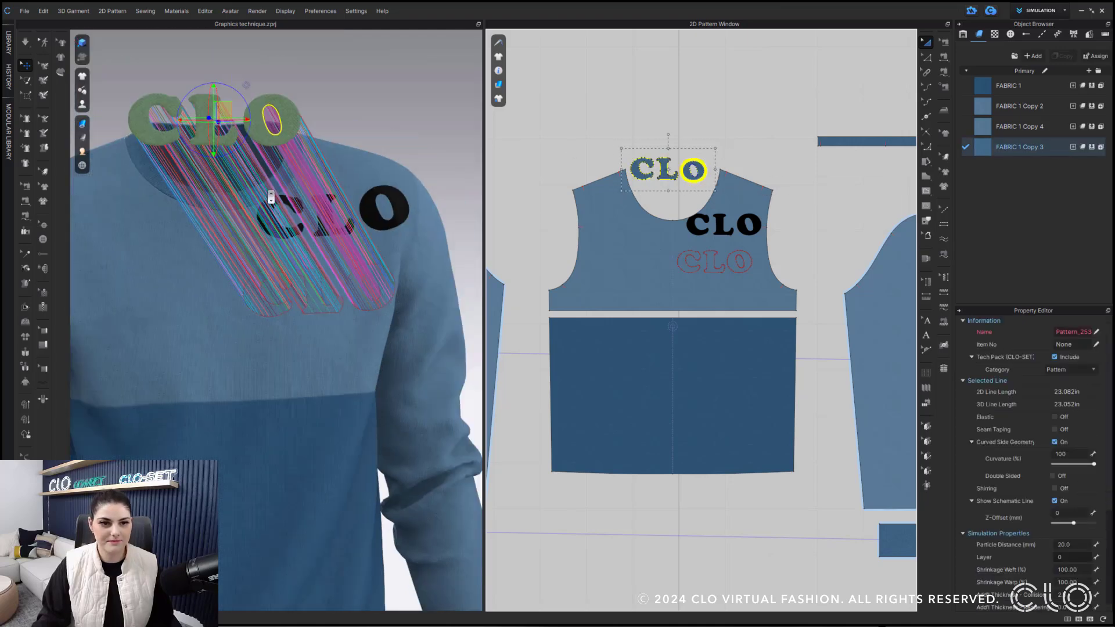
right_click(276, 130)
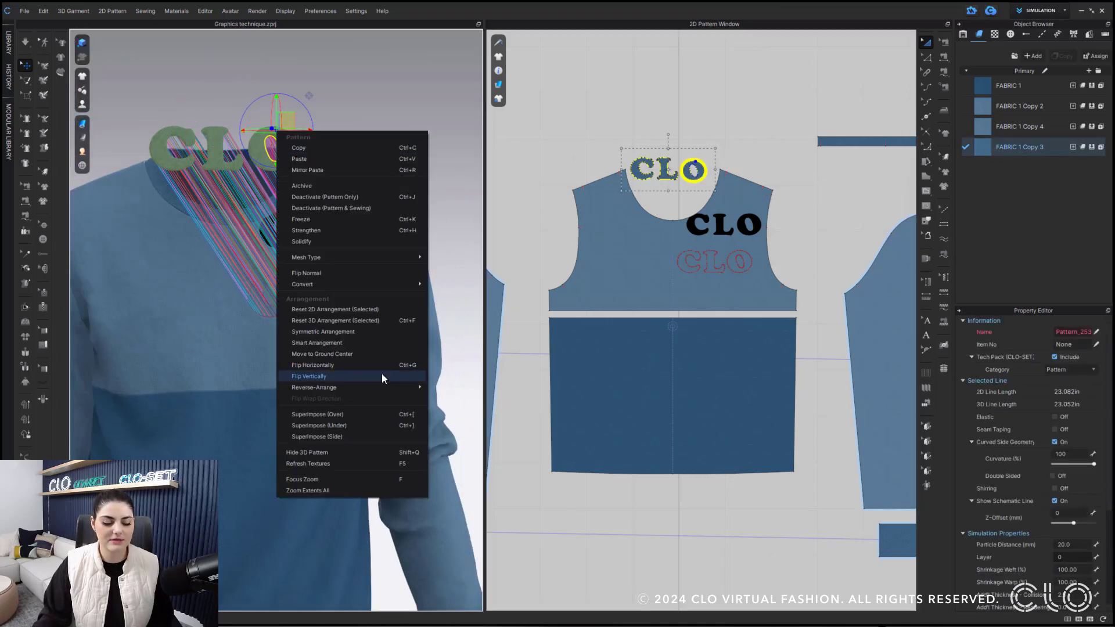
click(370, 414)
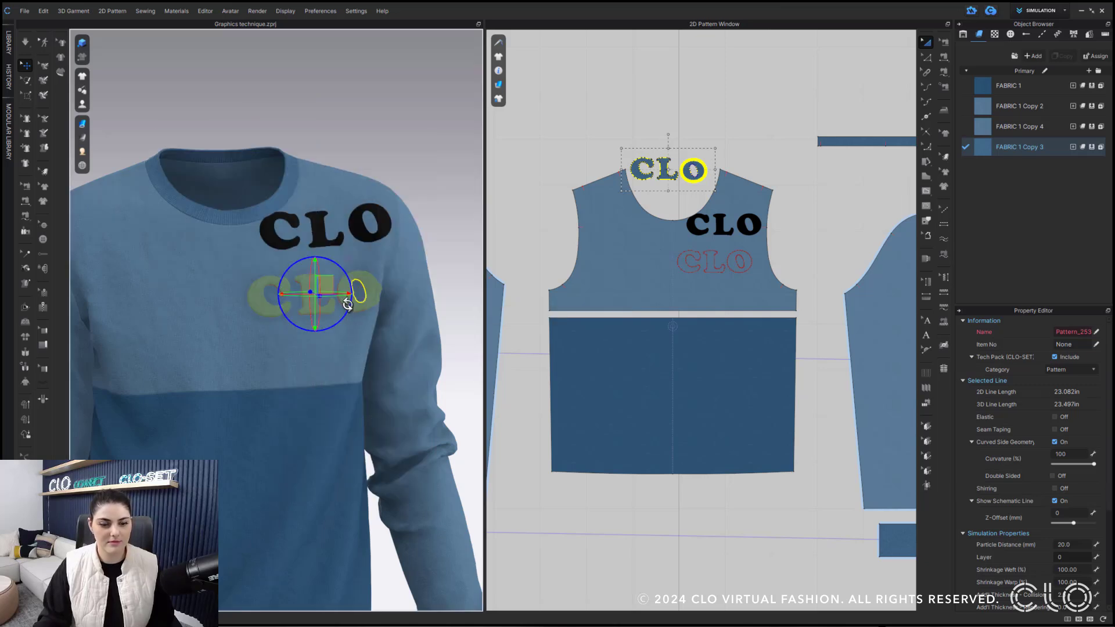
Set the particle distance of the three letter pieces to 5 mm and simulate the garment briefly
scroll(346, 308, up, 3)
scroll(343, 305, up, 3)
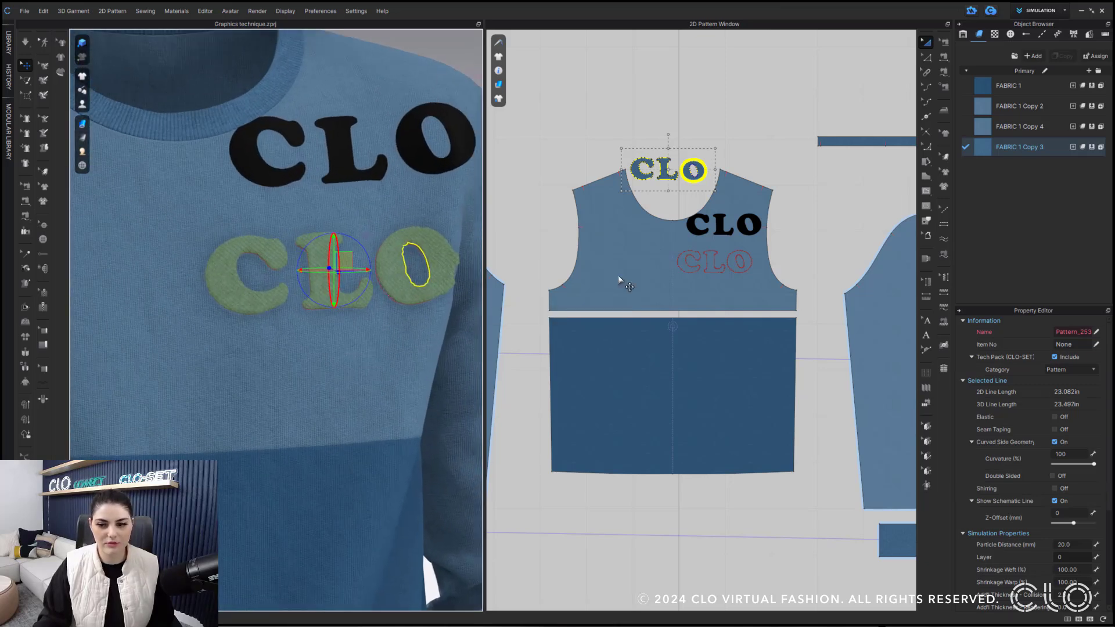
scroll(1033, 442, down, 3)
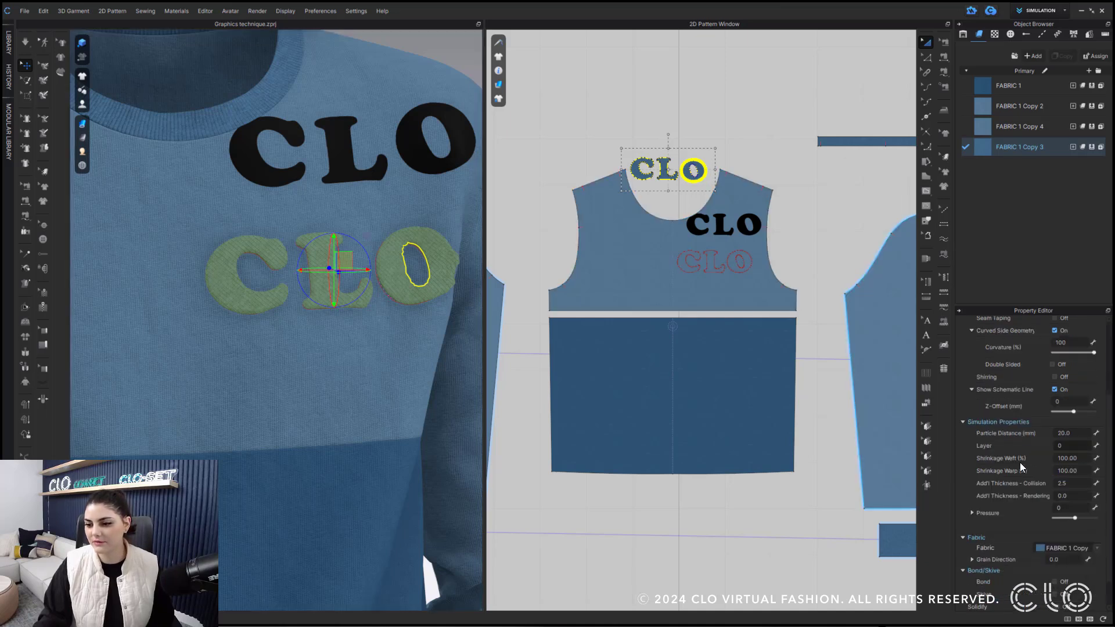
click(1079, 434)
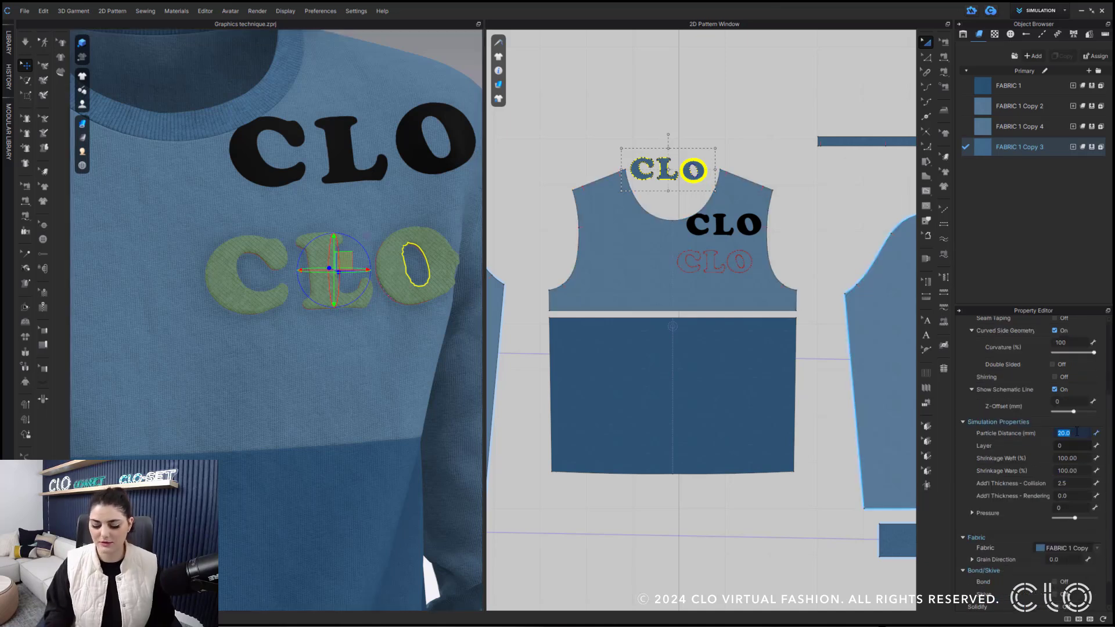
text(2)
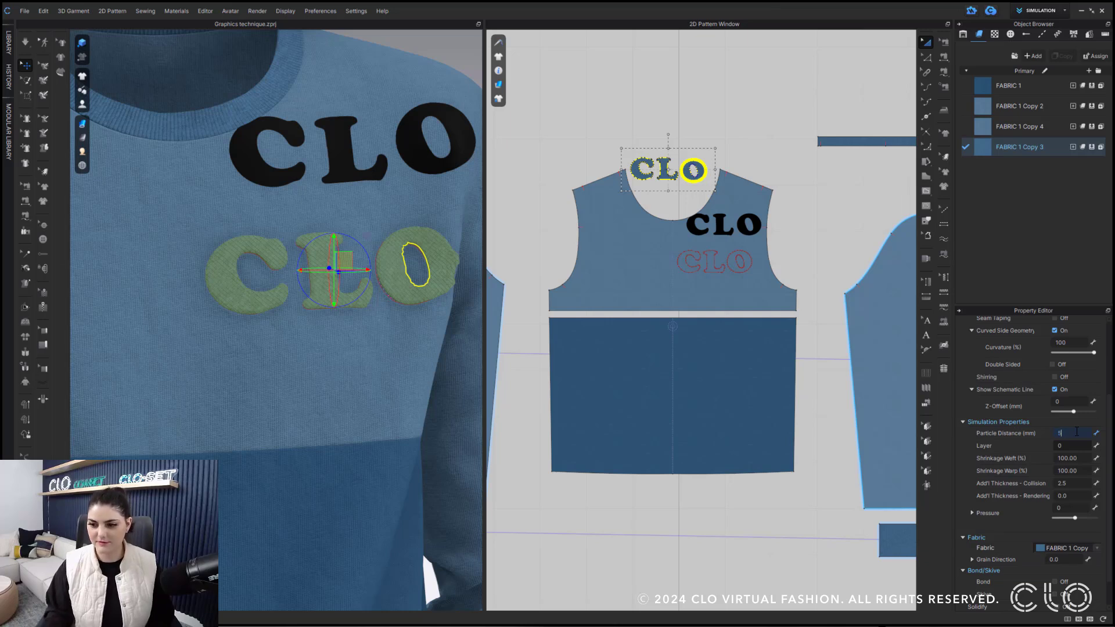
click(720, 135)
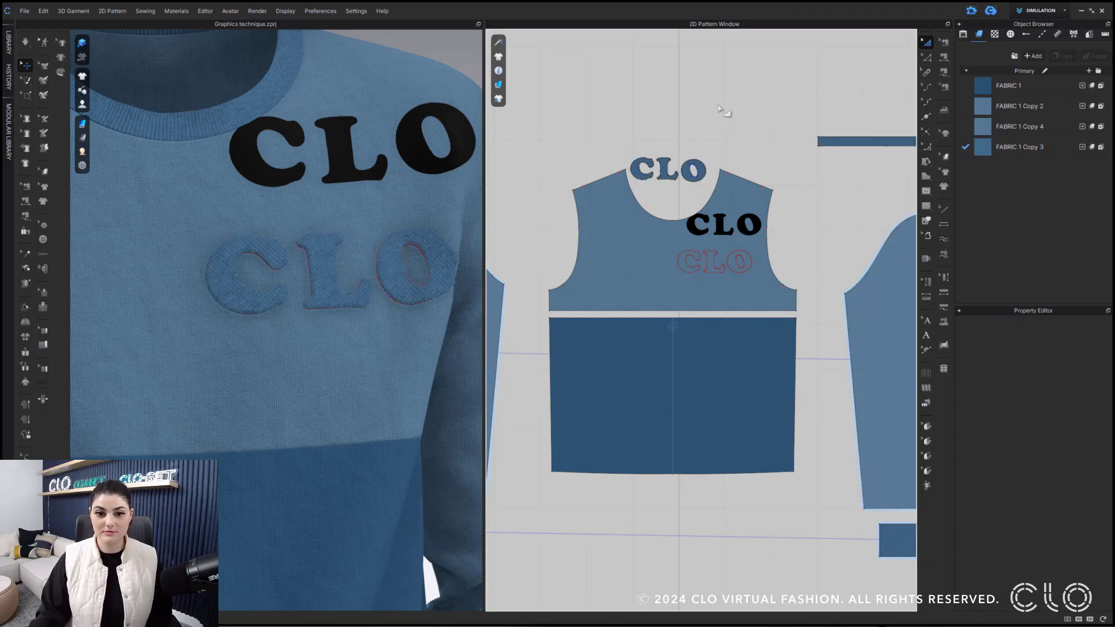
key(space)
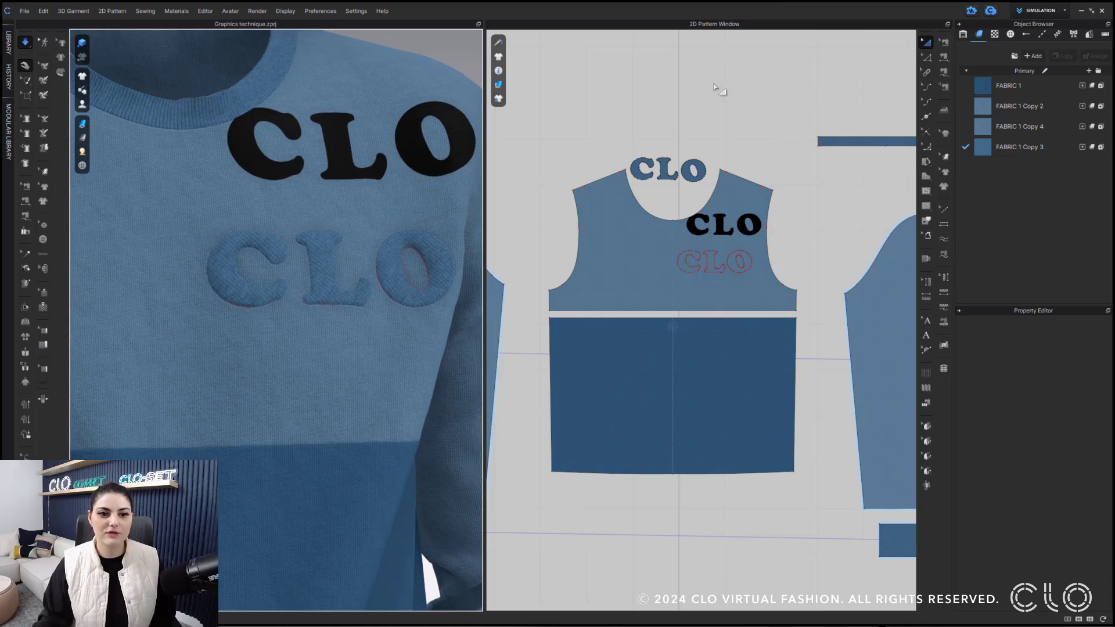
key(space)
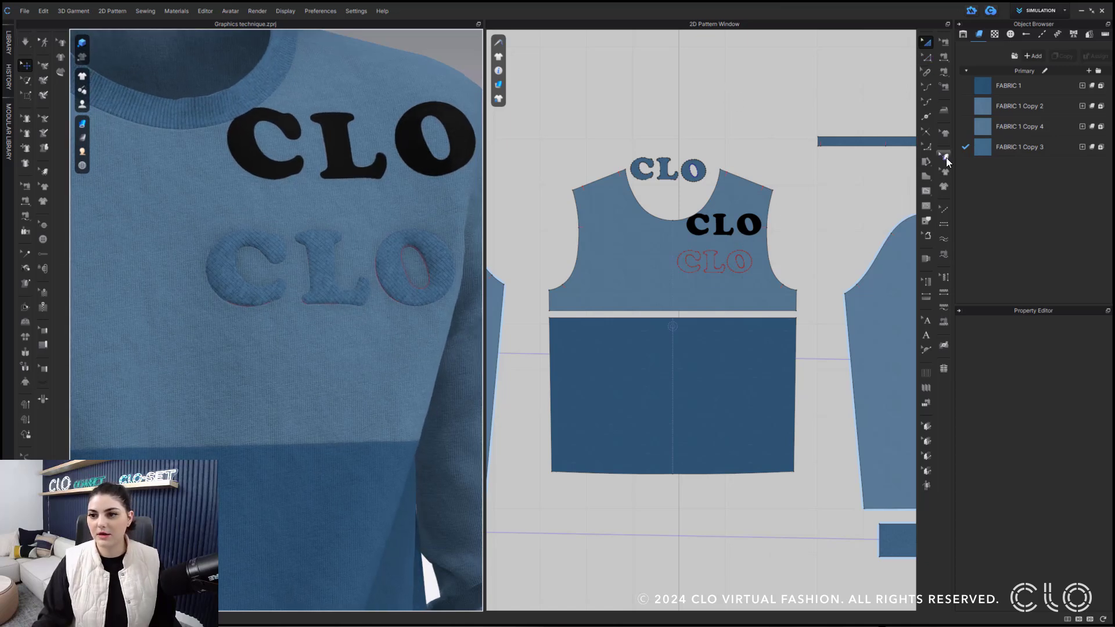
Delete the black CLO graphic from the front bodice
click(945, 172)
click(746, 218)
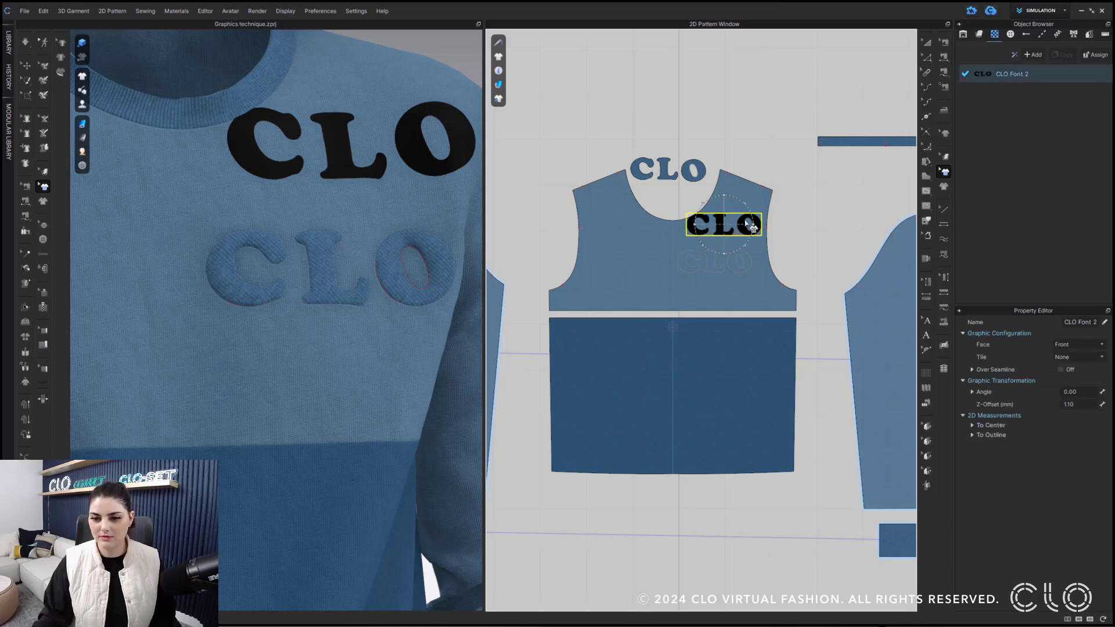
key(Delete)
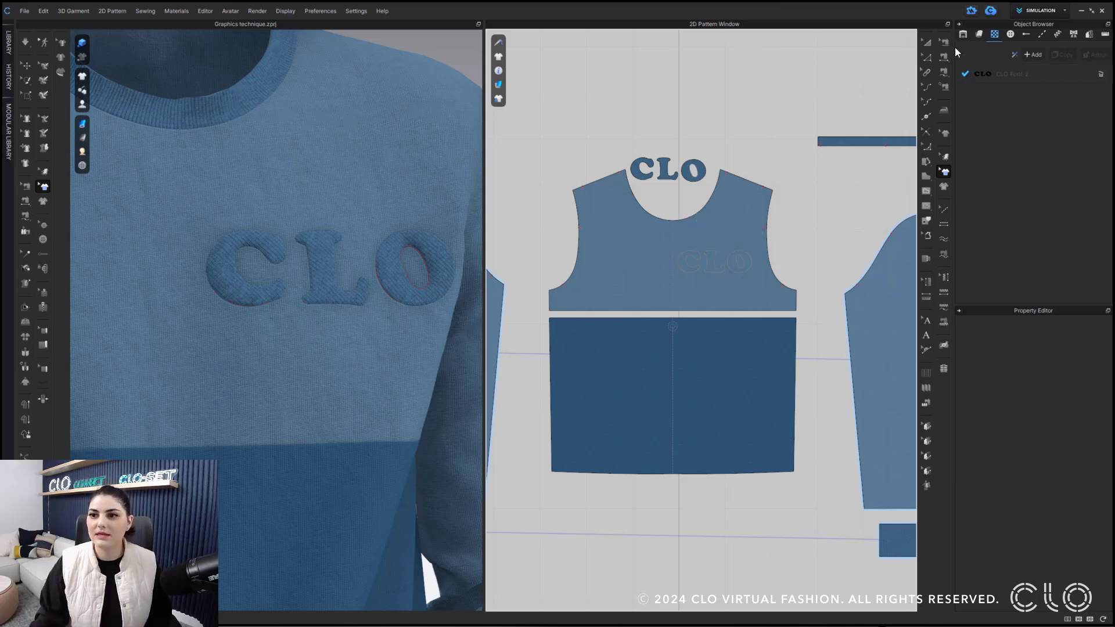
Add a new fabric and assign it to the C, L and O letter pieces
click(927, 43)
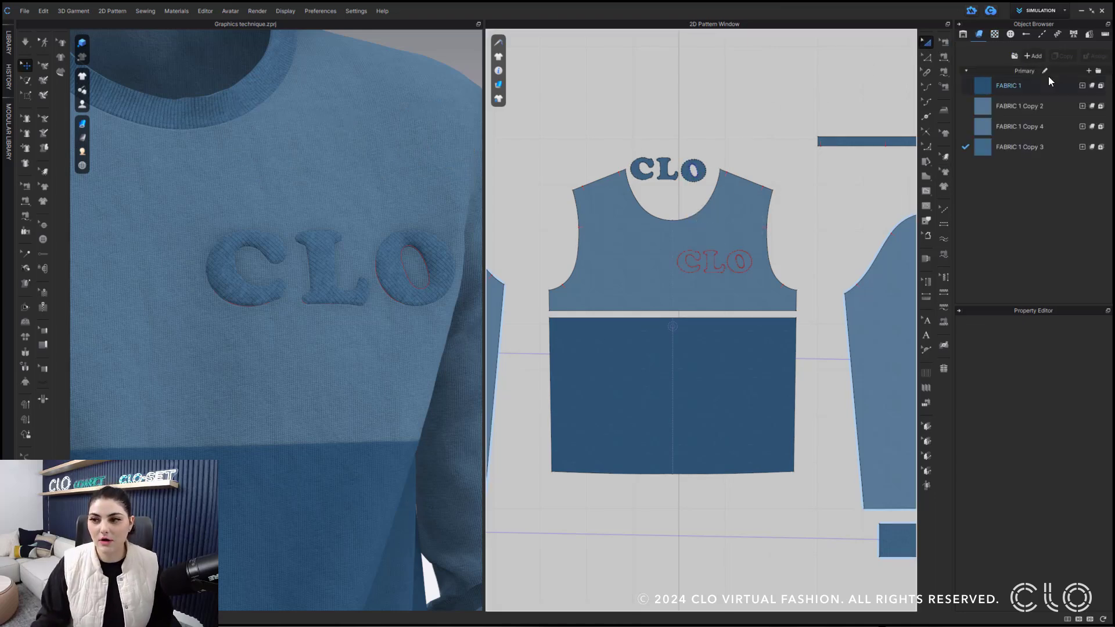
click(632, 184)
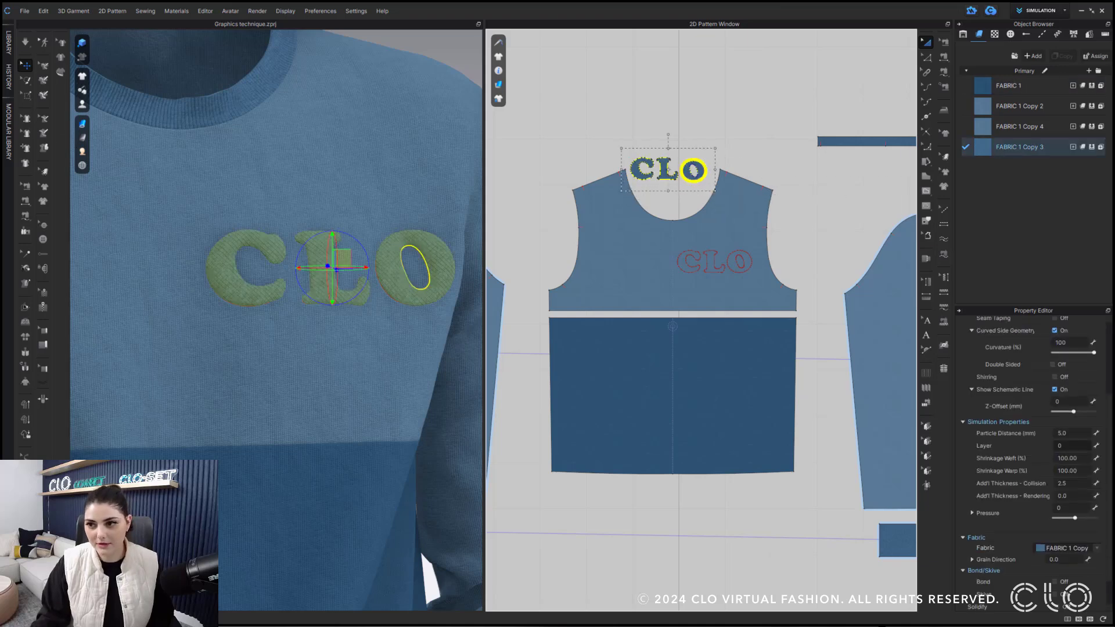
click(1036, 55)
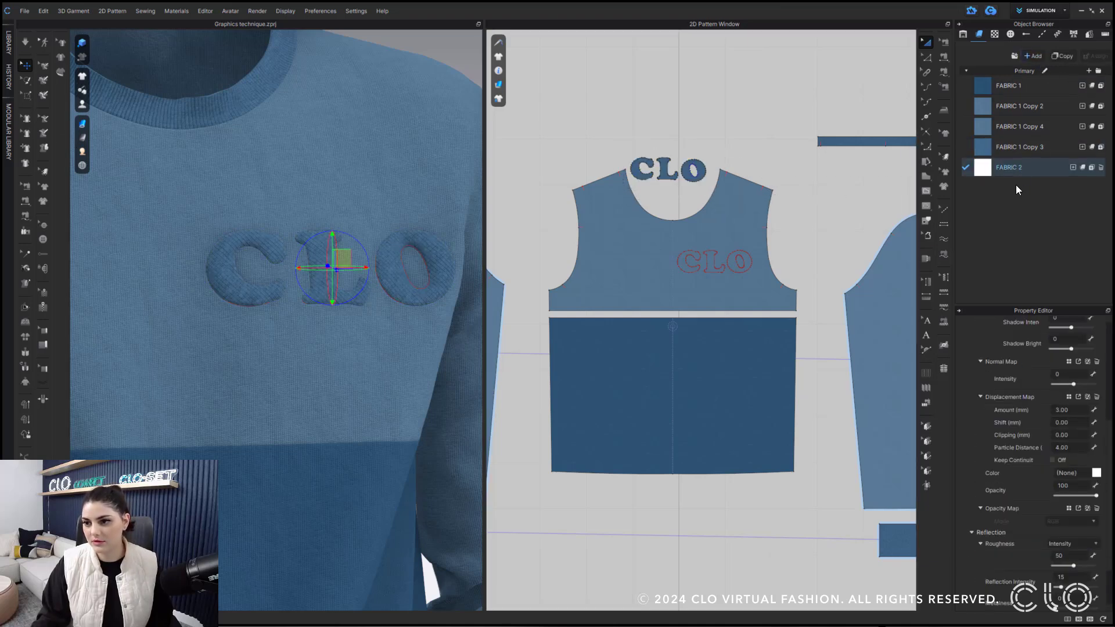
click(693, 167)
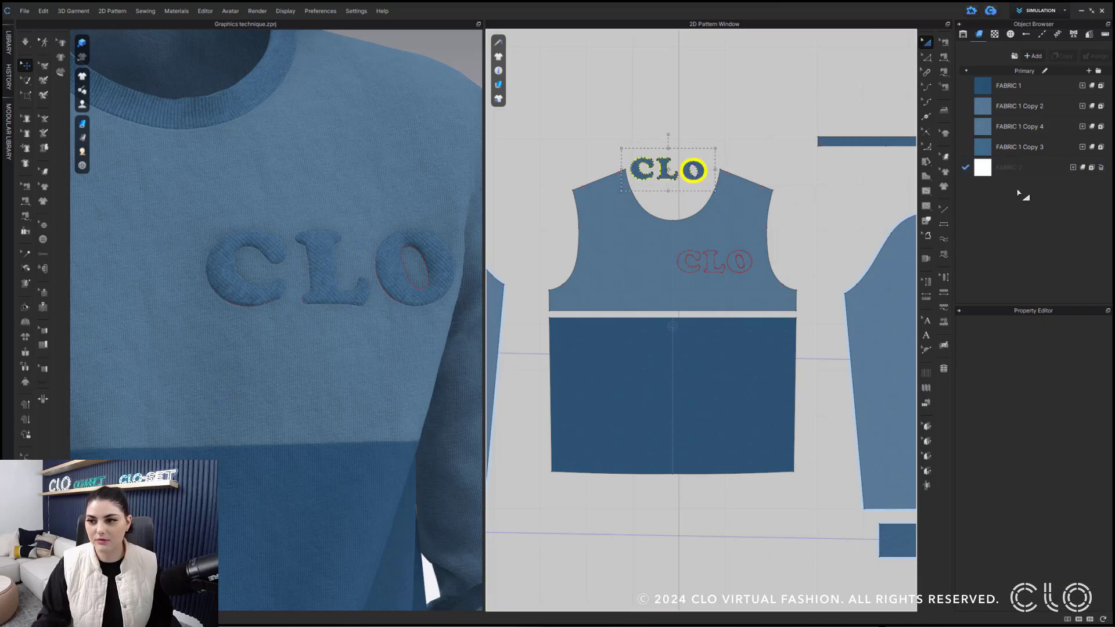
click(1083, 167)
click(856, 180)
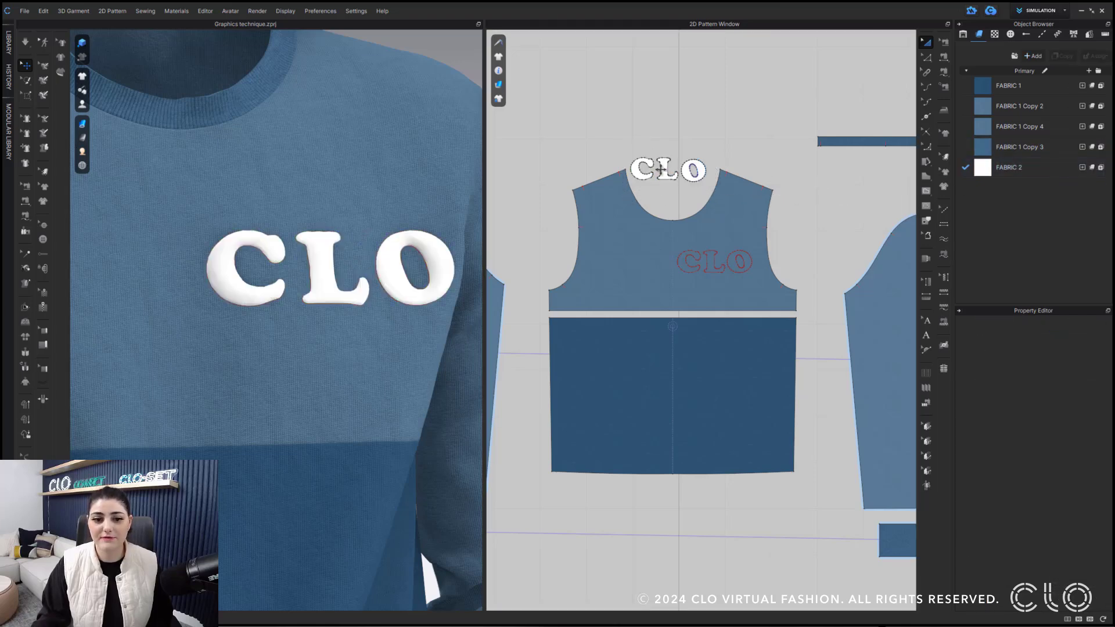
Set the color of FABRIC 2 to the saved blue swatch 2E5B80
click(1043, 168)
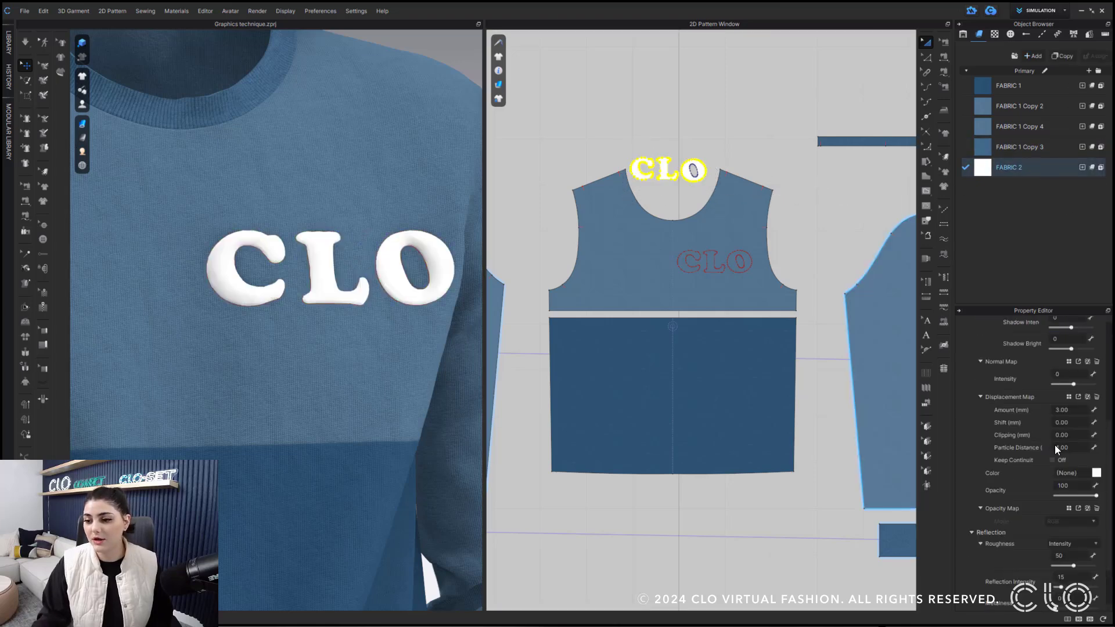
scroll(1054, 442, up, 3)
click(1096, 529)
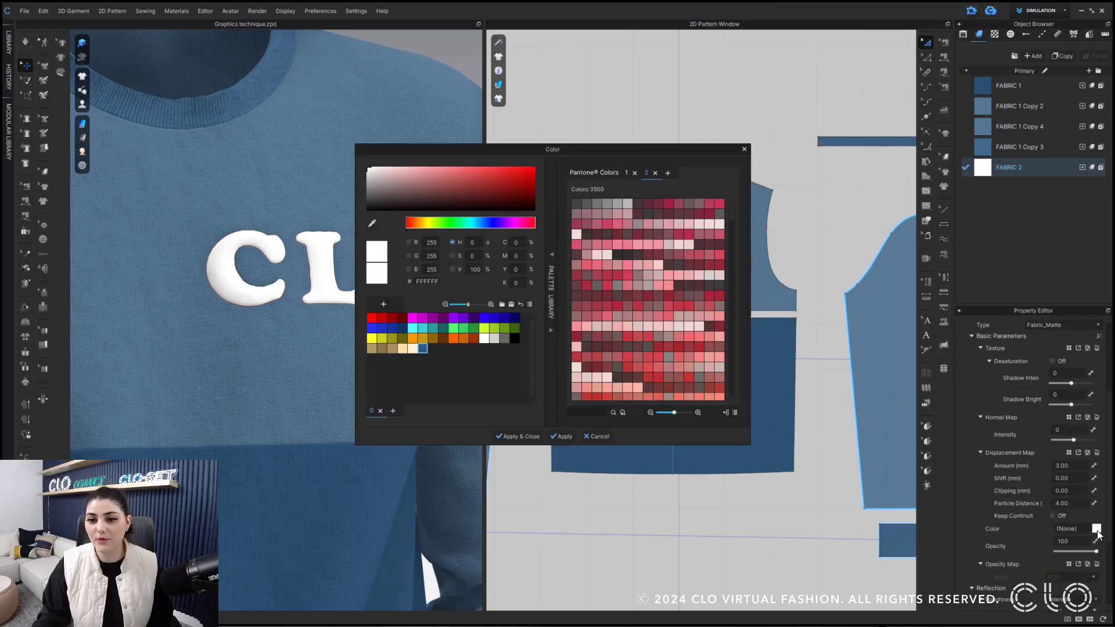
click(422, 349)
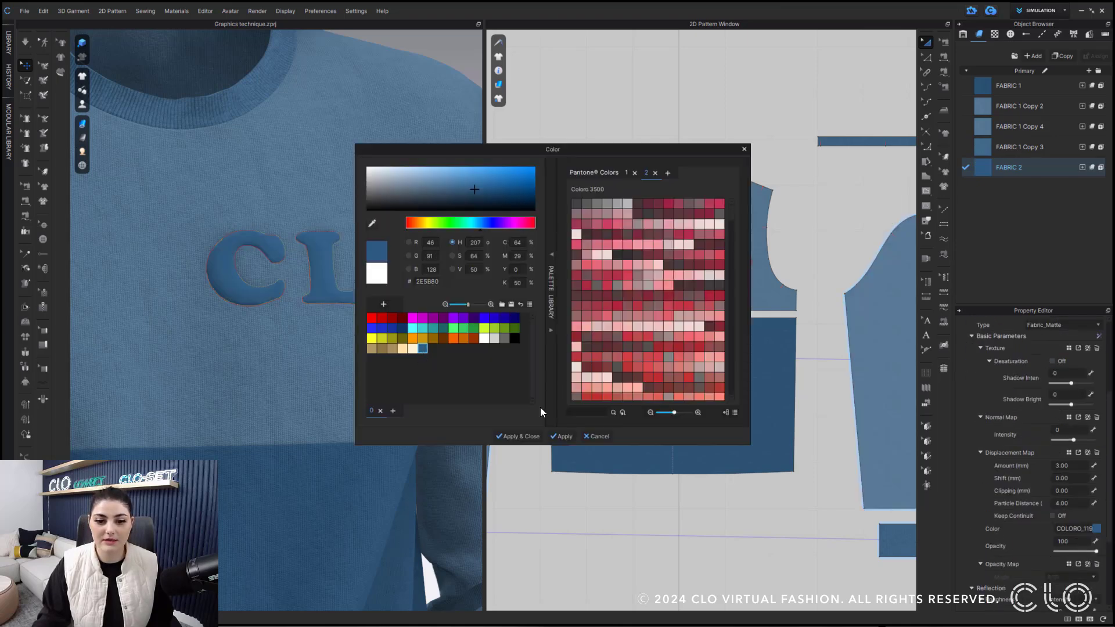
click(525, 436)
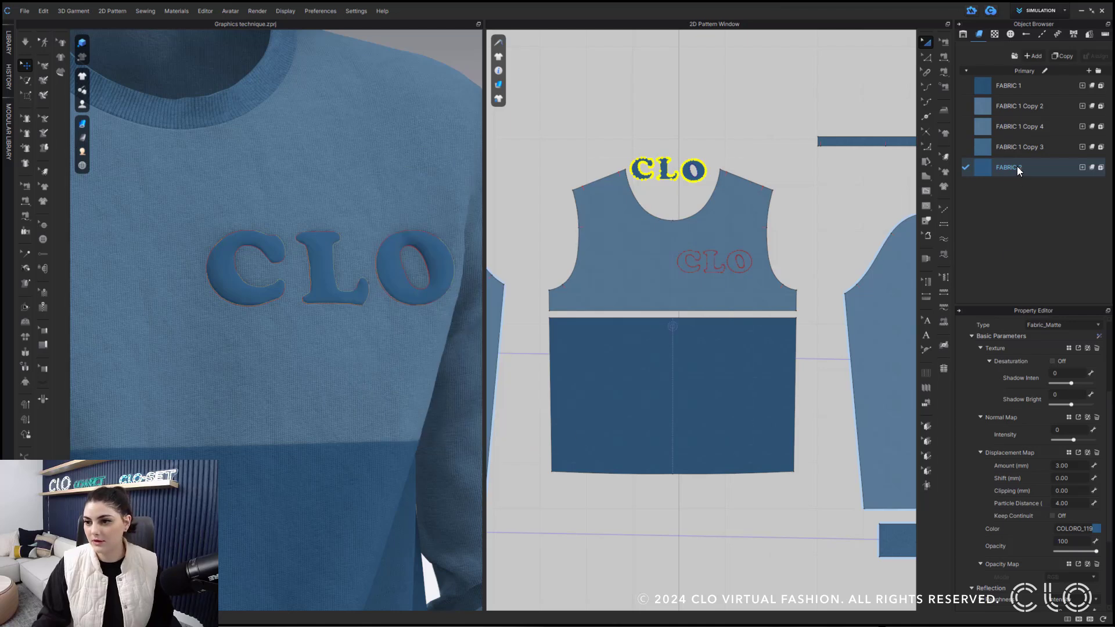
Try the Fabric_Shiny material type on the letters' fabric and change it to Fabric_Velvet
scroll(1037, 389, up, 2)
click(1063, 408)
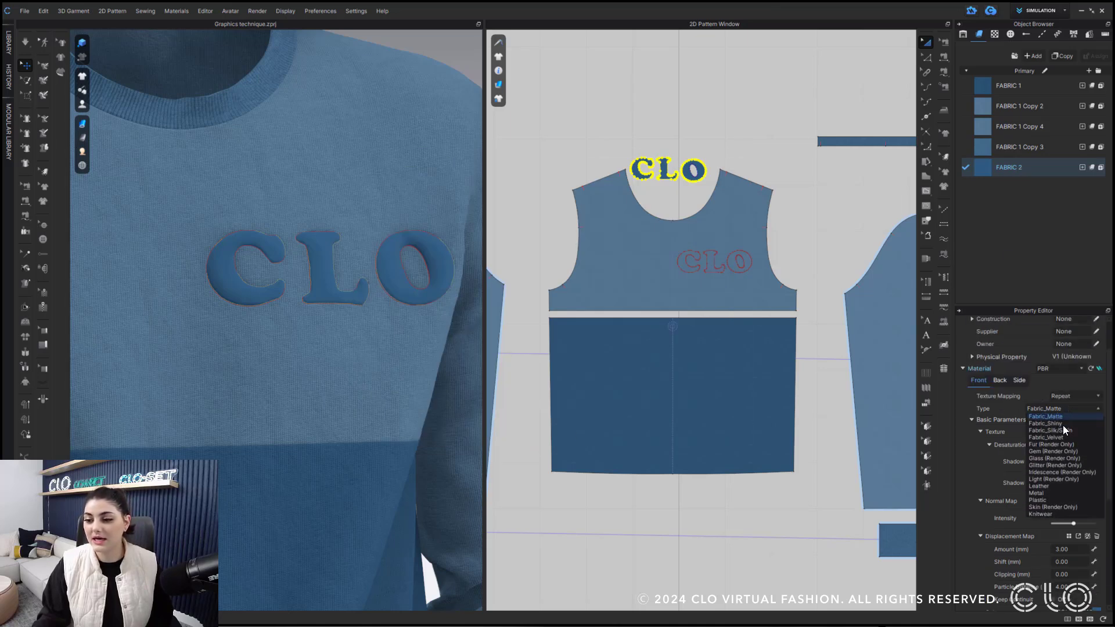
click(1065, 423)
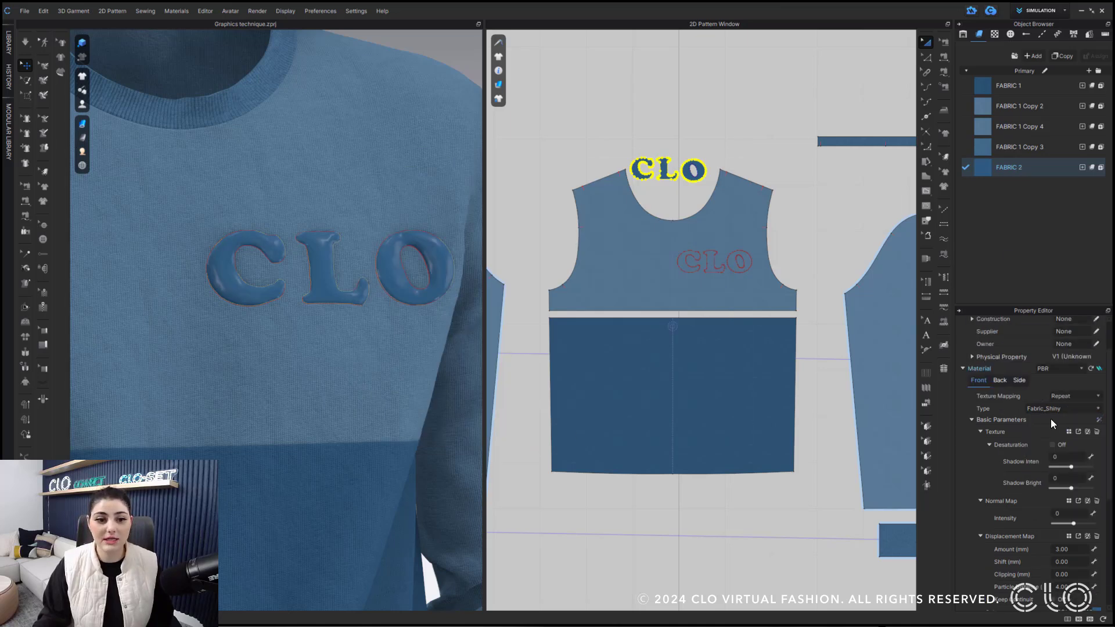
click(1064, 408)
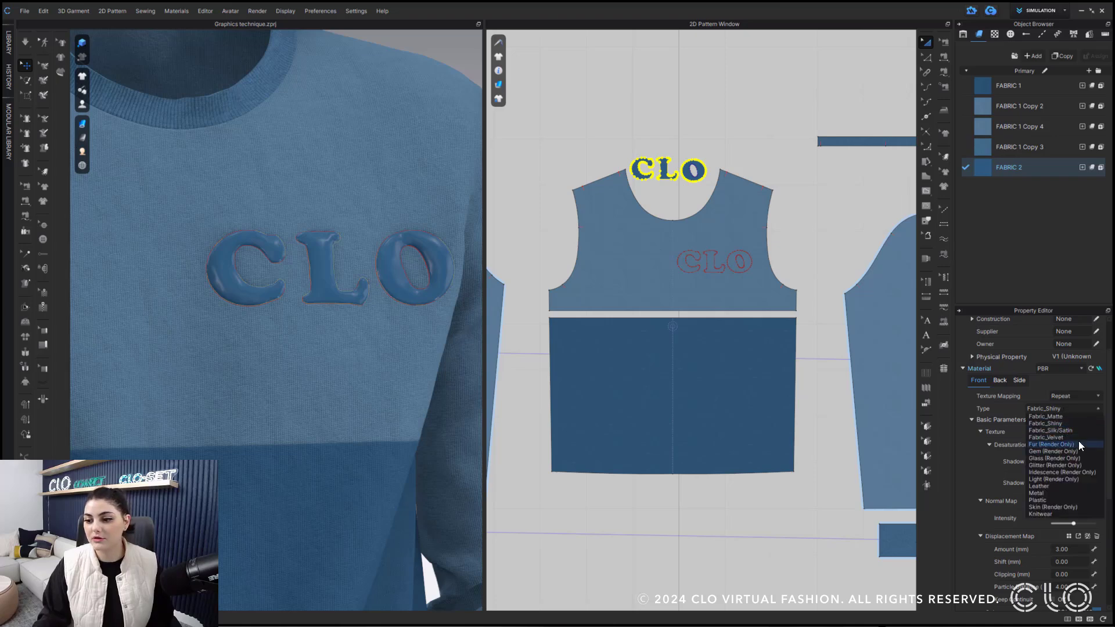
click(1068, 437)
click(747, 124)
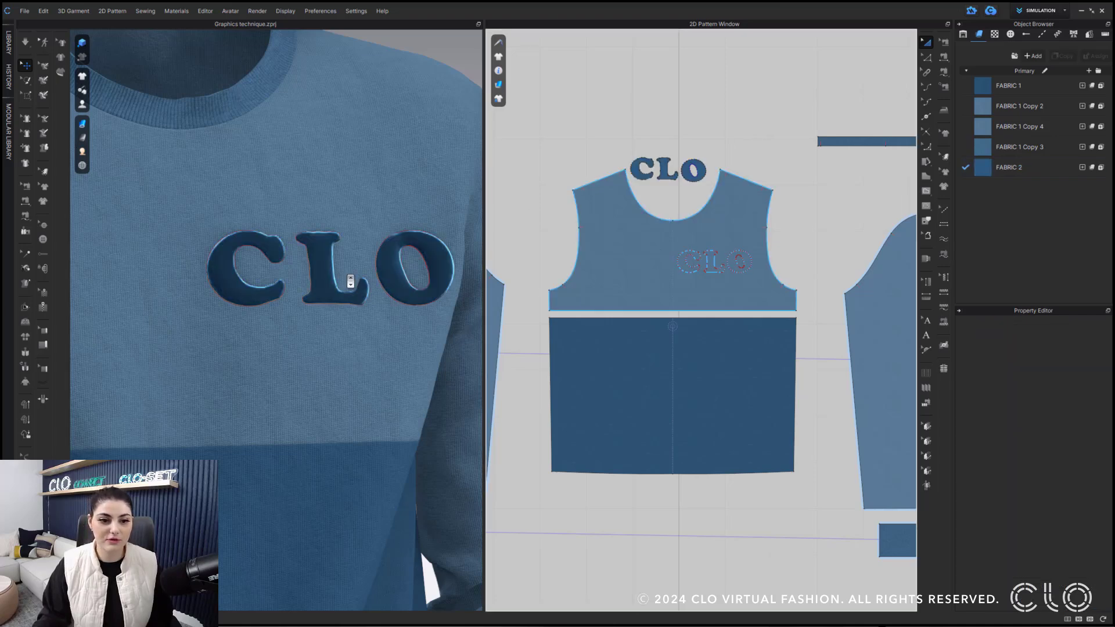
Cut the front bodice along the traced outer outlines of the letters C, L and O
scroll(341, 284, down, 5)
middle_drag(338, 282, 389, 278)
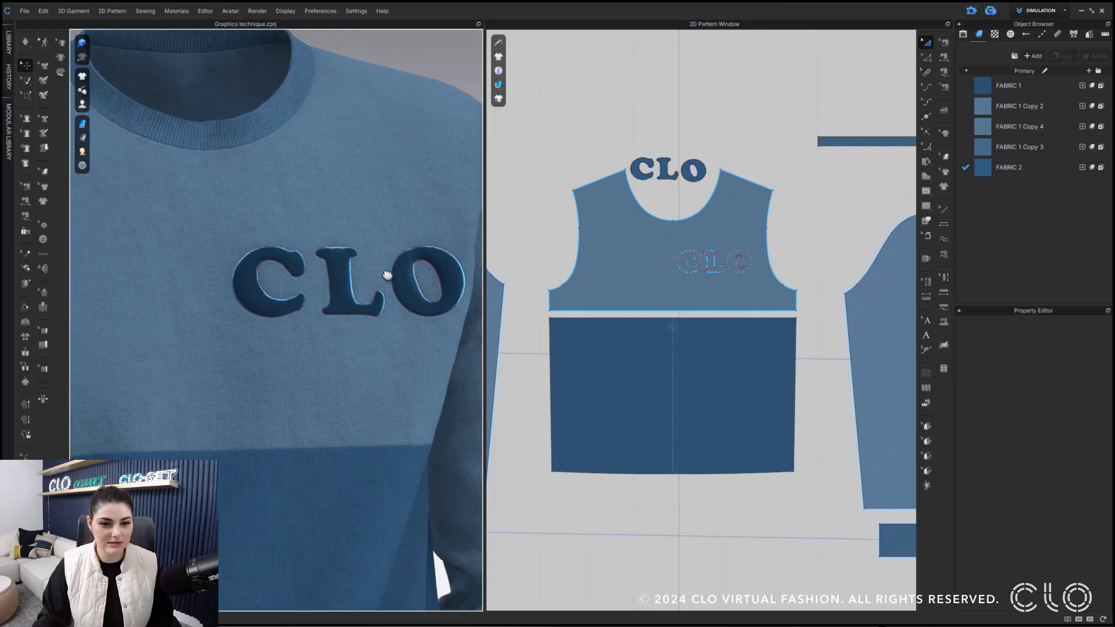
scroll(742, 250, up, 3)
scroll(743, 250, up, 3)
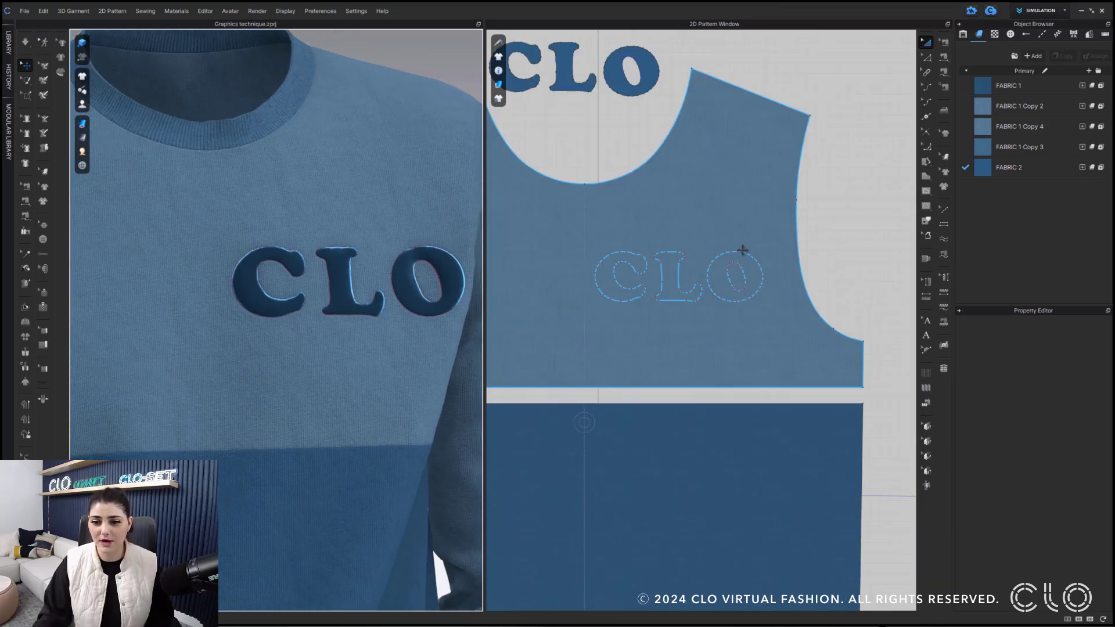
click(741, 251)
shift+click(683, 255)
shift+click(628, 254)
right_click(629, 255)
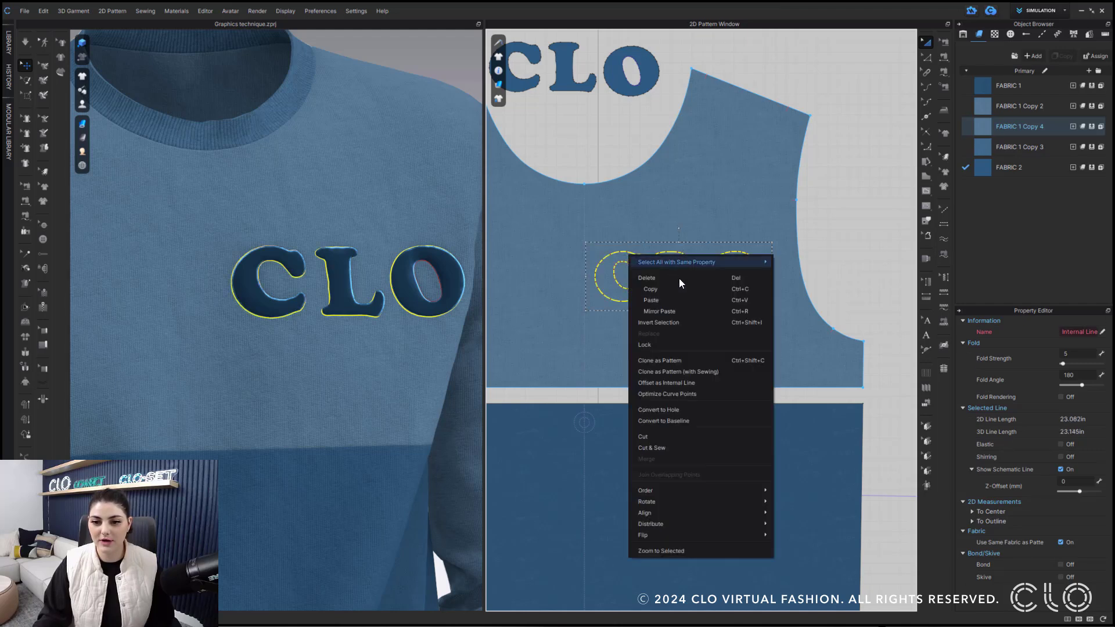
click(693, 437)
Move the cut-out letters off the front bodice to the space above it, and delete the C and L cut-outs
click(796, 213)
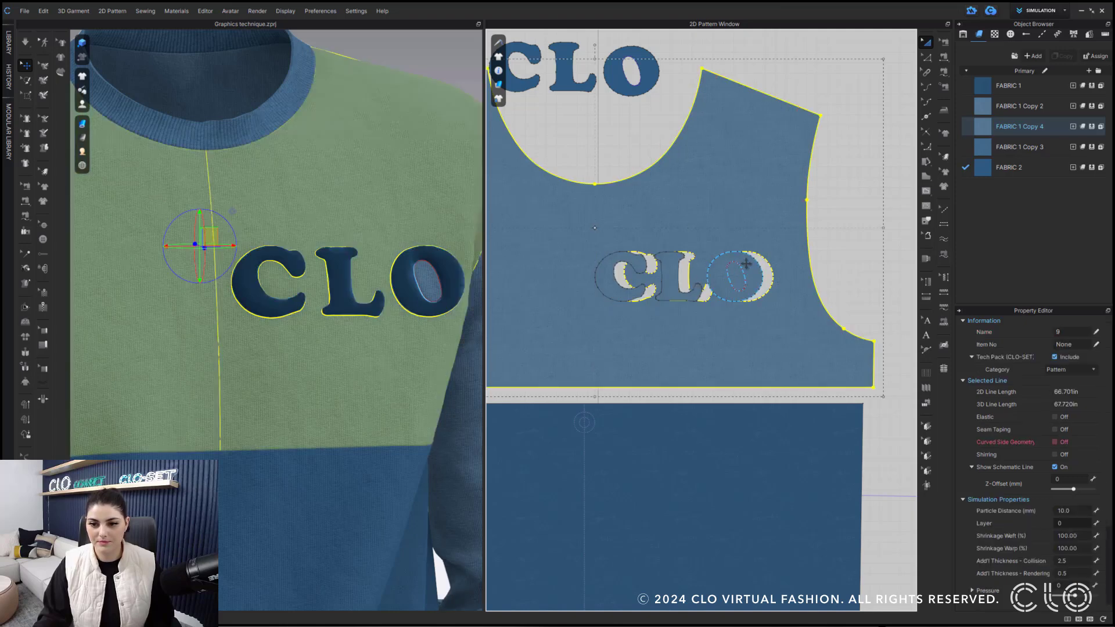
drag(741, 273, 840, 60)
drag(660, 311, 754, 63)
drag(590, 329, 686, 78)
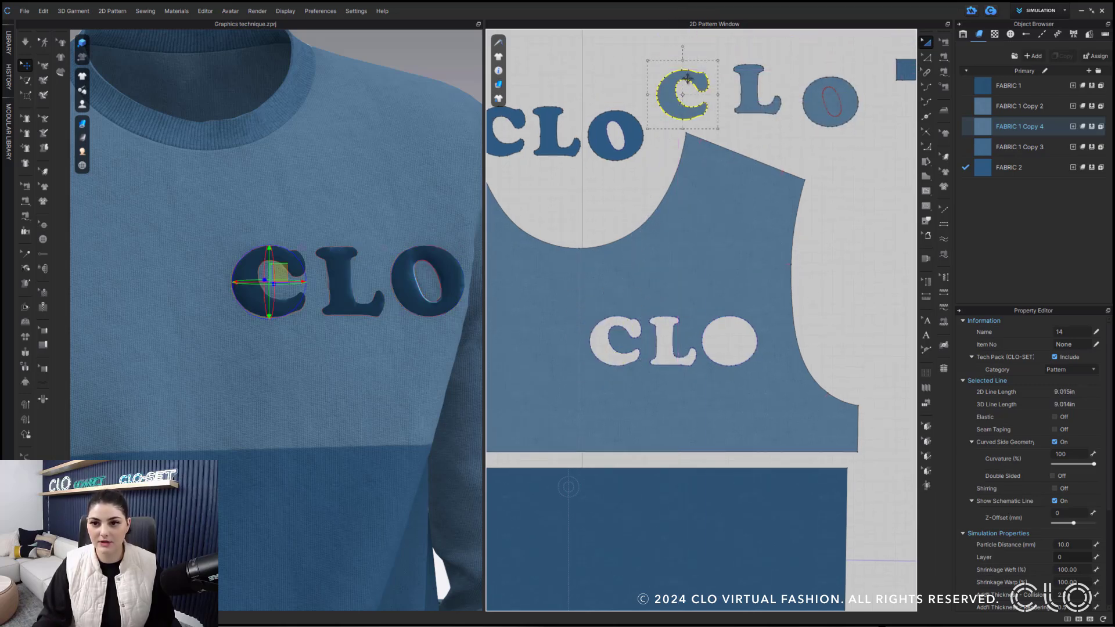
shift+click(749, 88)
key(Delete)
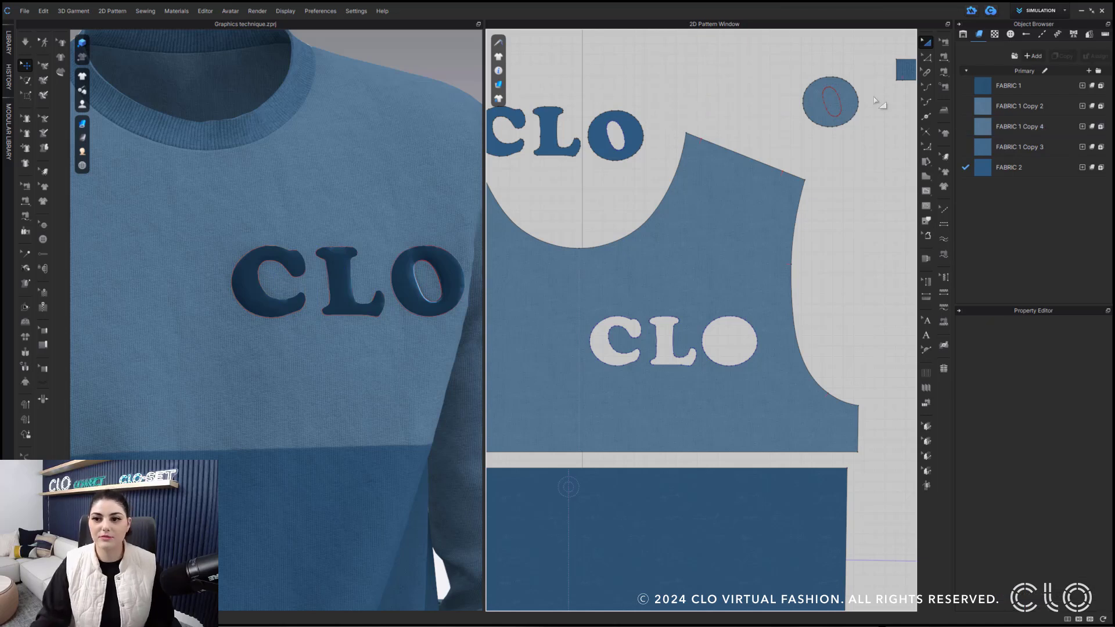
Cut the O cut-out along its inner oval
click(825, 93)
right_click(825, 94)
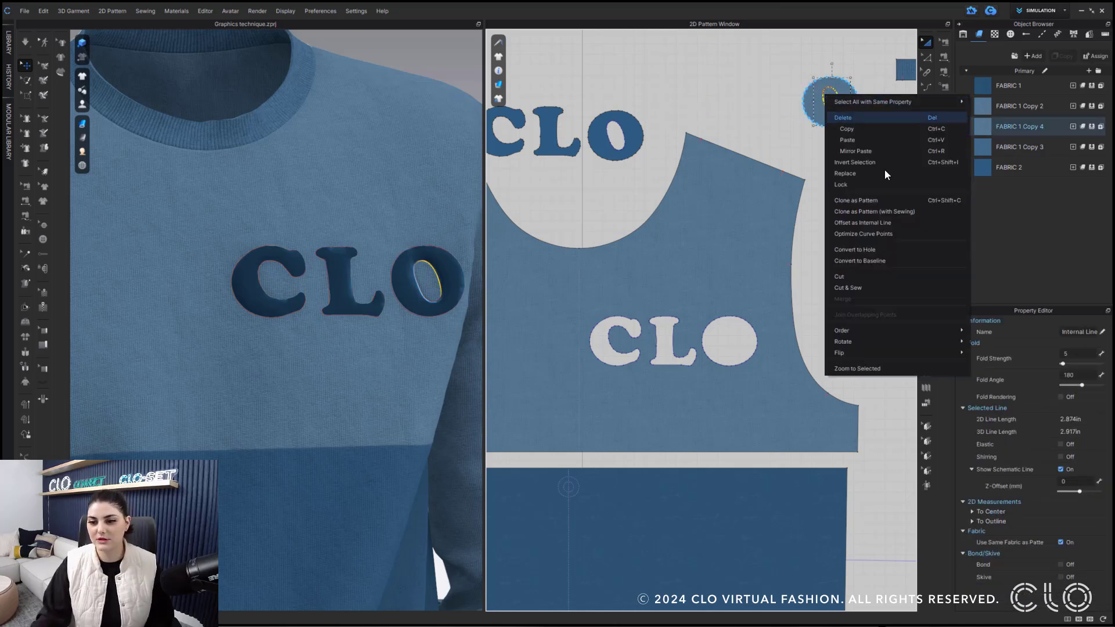
click(873, 276)
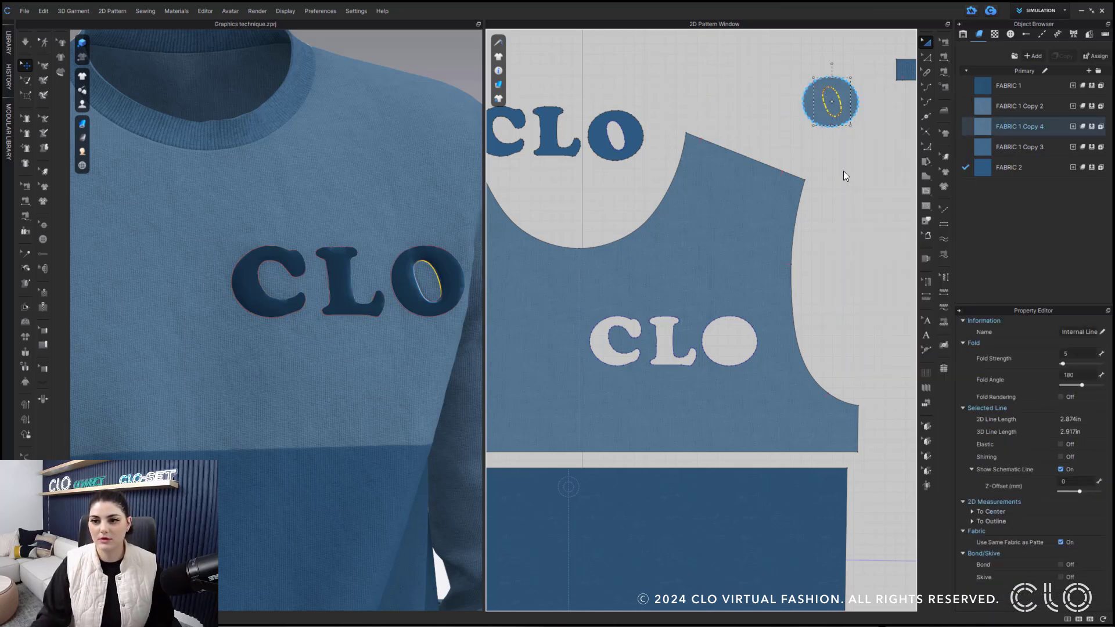
Move the inner oval out of the O cut-out and delete the remaining ring
click(838, 93)
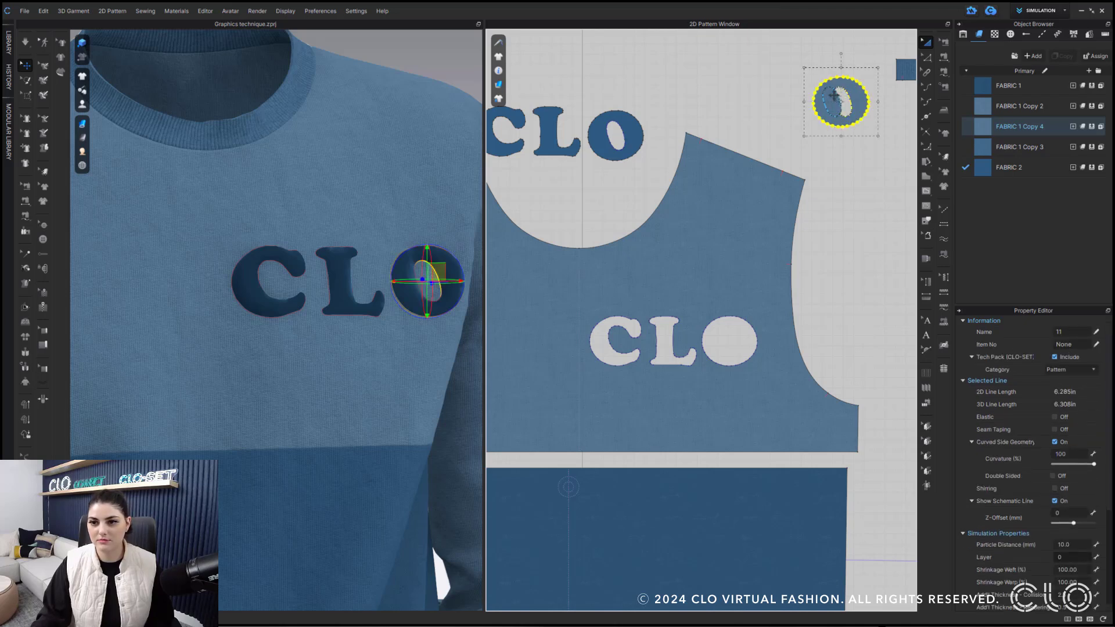
drag(835, 95, 730, 105)
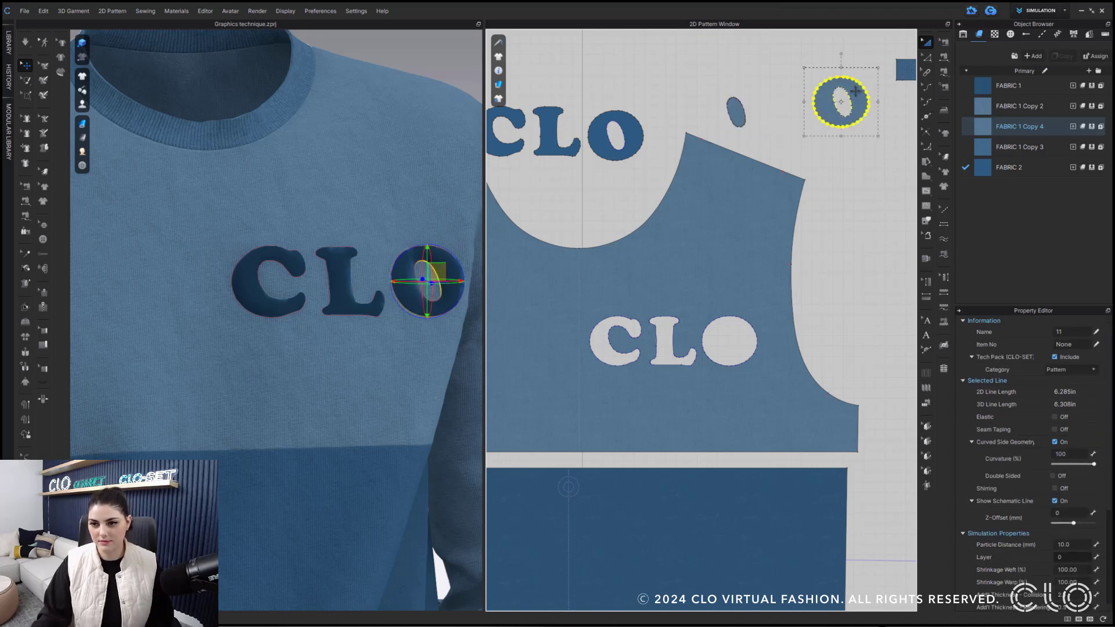
key(Delete)
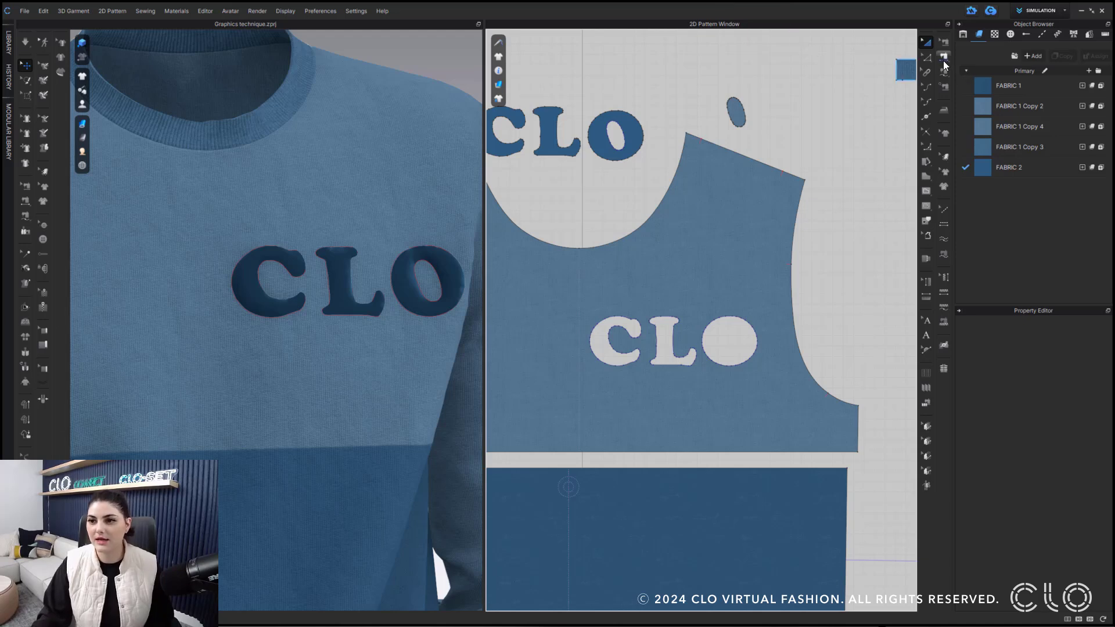
Sew the loose oval piece's edge to the inner edge of the letter O with free sewing
click(945, 72)
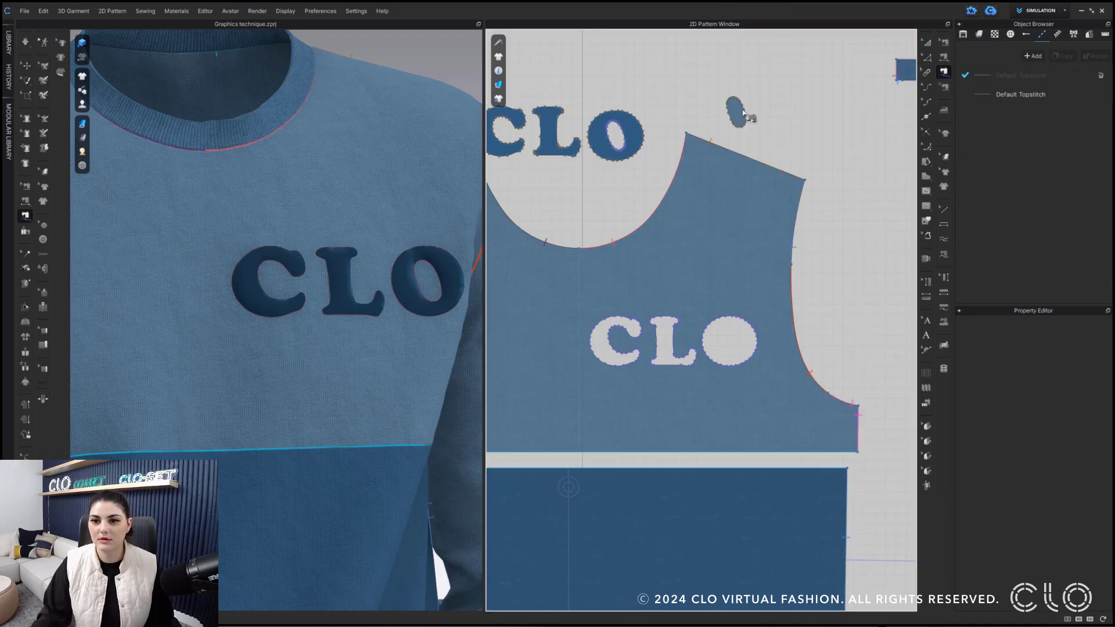
click(738, 100)
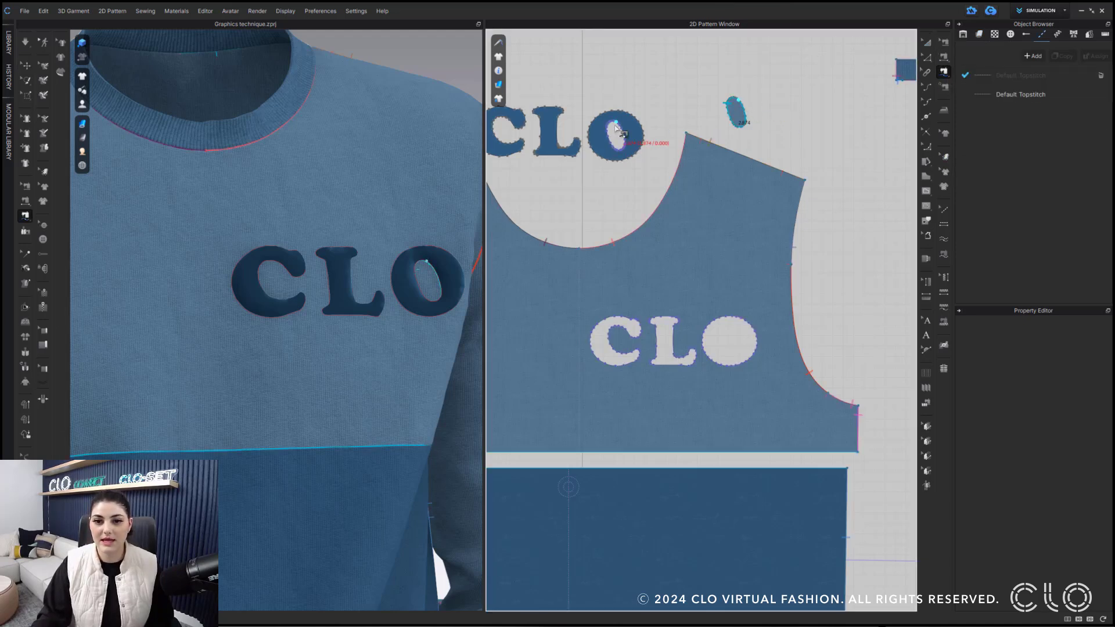
click(615, 125)
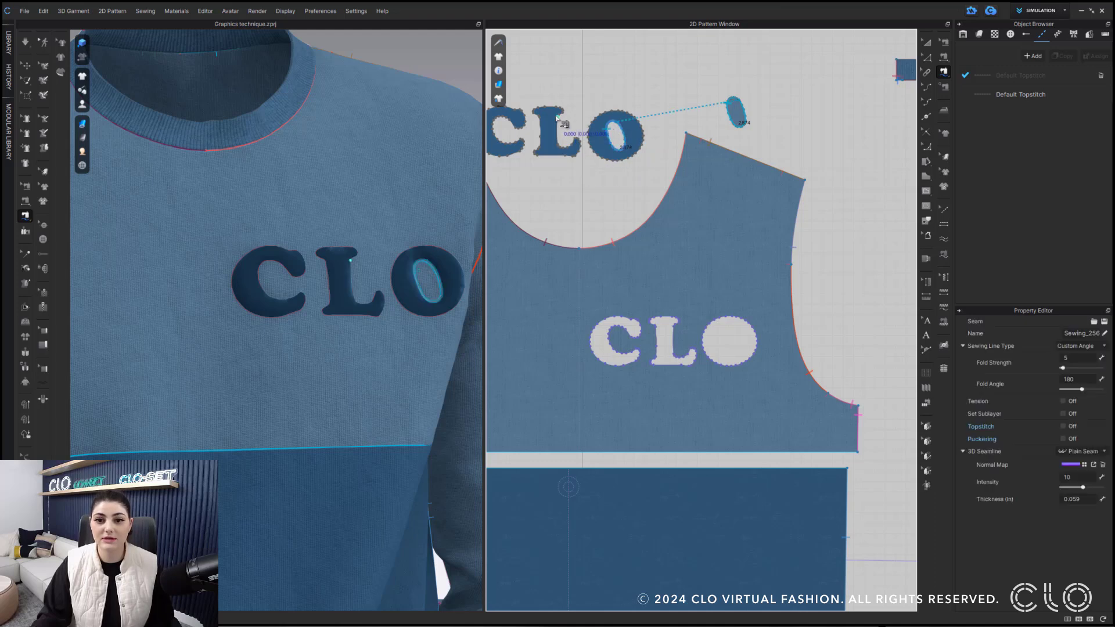
Sew the outlines of the letters L and C to their matching openings in the front bodice and simulate
click(604, 170)
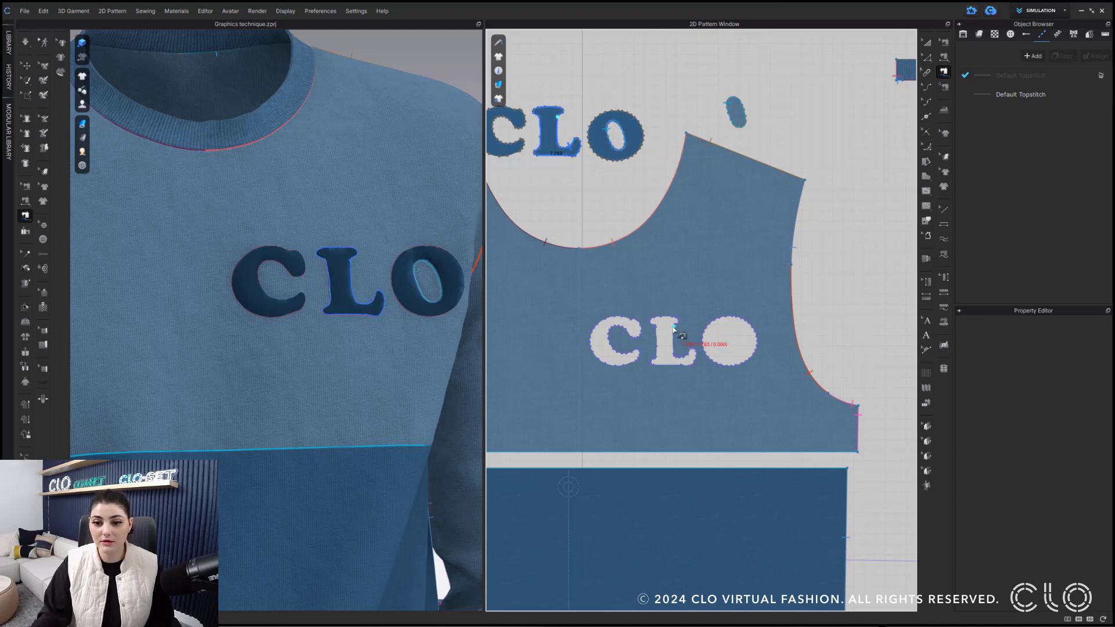
click(522, 111)
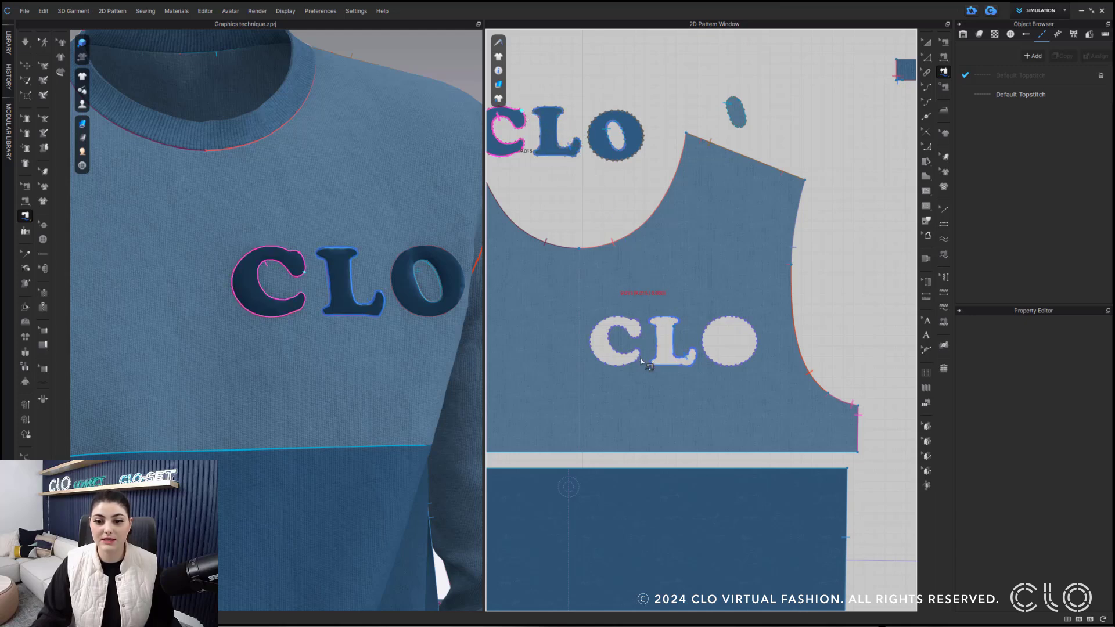
click(632, 321)
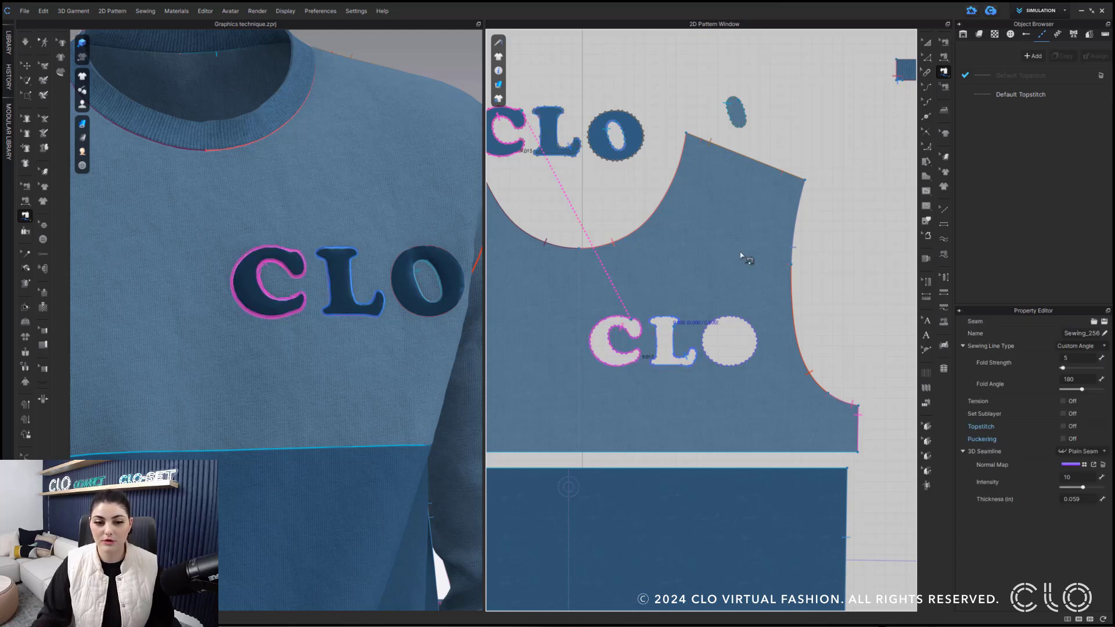
click(927, 42)
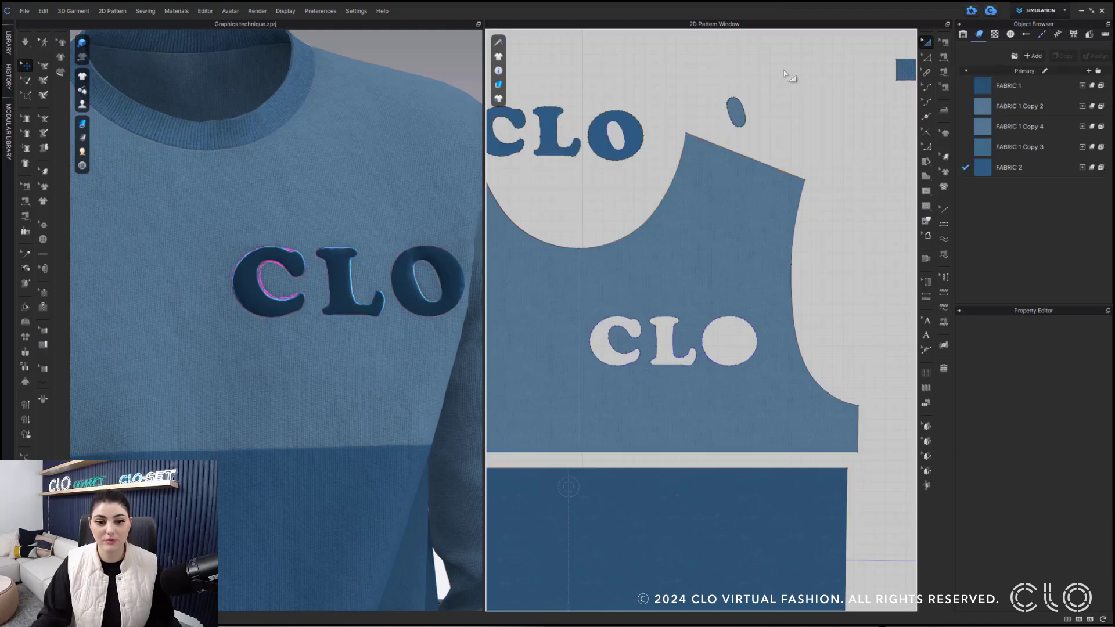
key(space)
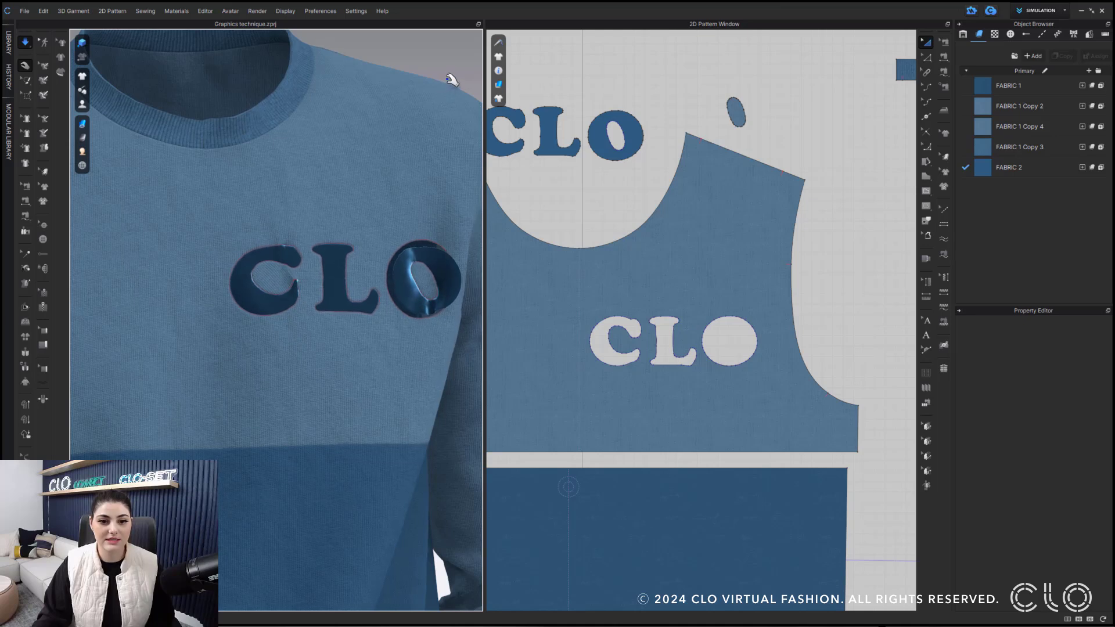
Sew the outer outline of the letter O to its round opening in the front bodice and simulate
click(950, 70)
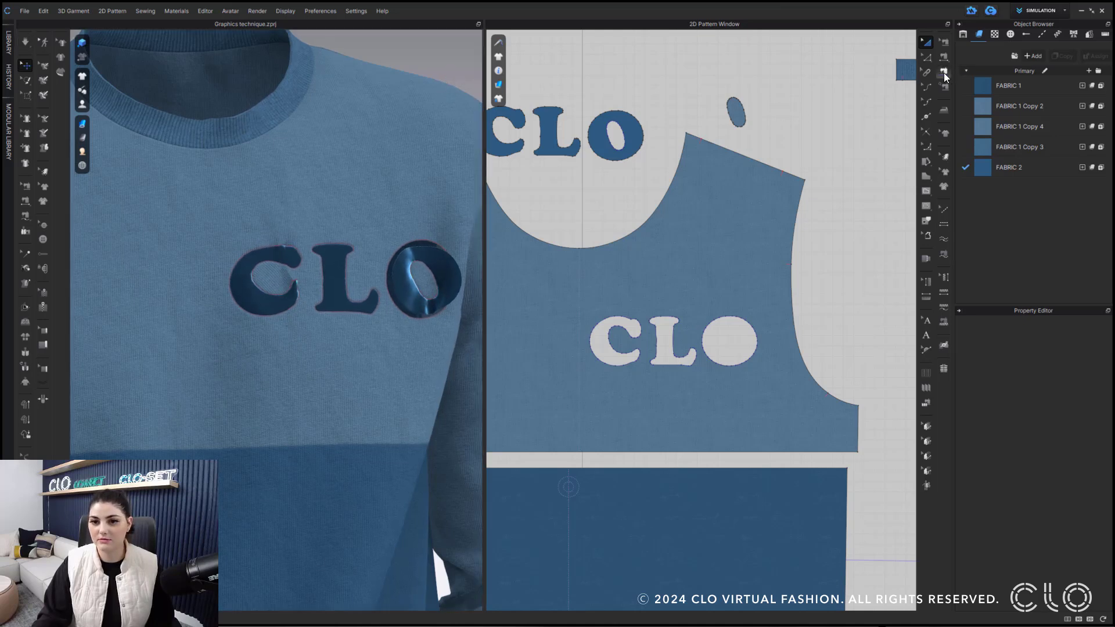
click(743, 325)
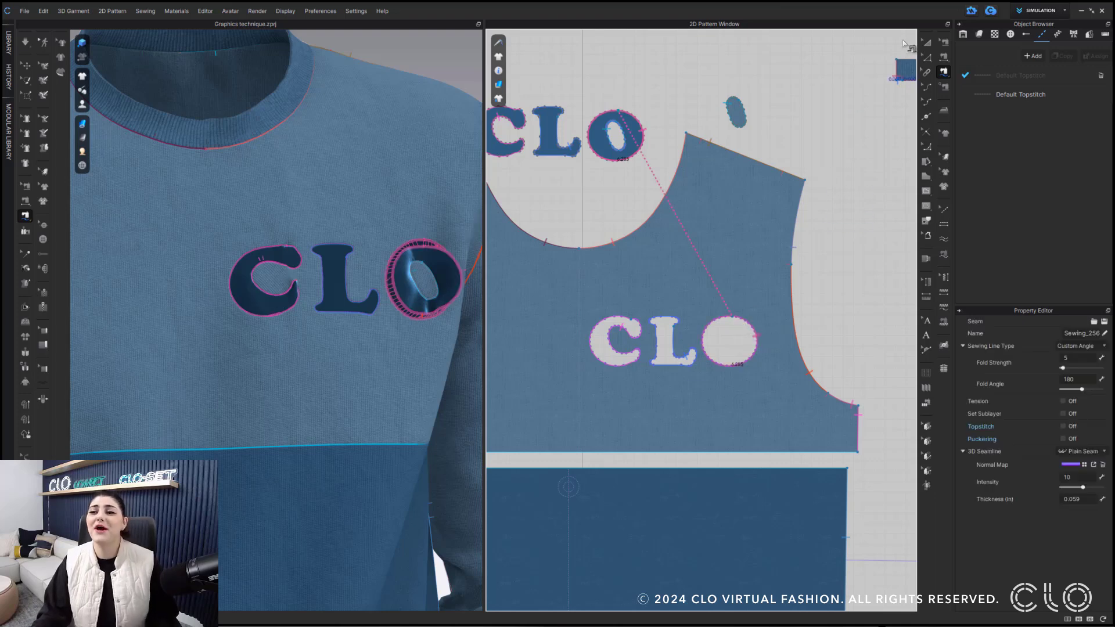
click(926, 43)
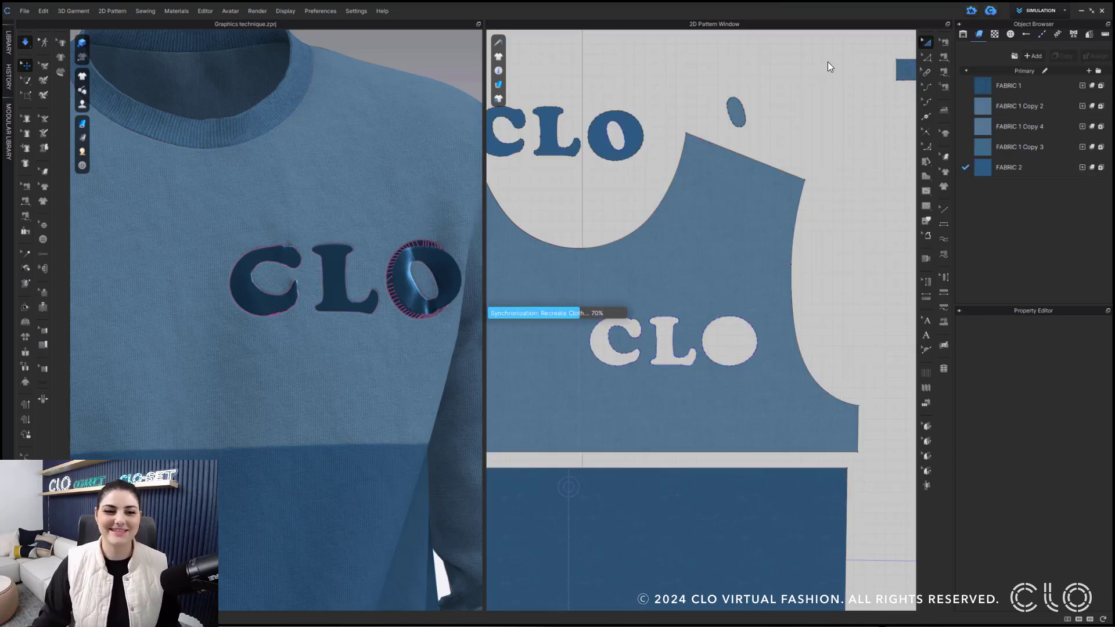
Sew the letter C's outline again to its opening in the front bodice and simulate
click(652, 232)
key(t)
middle_drag(638, 237, 763, 237)
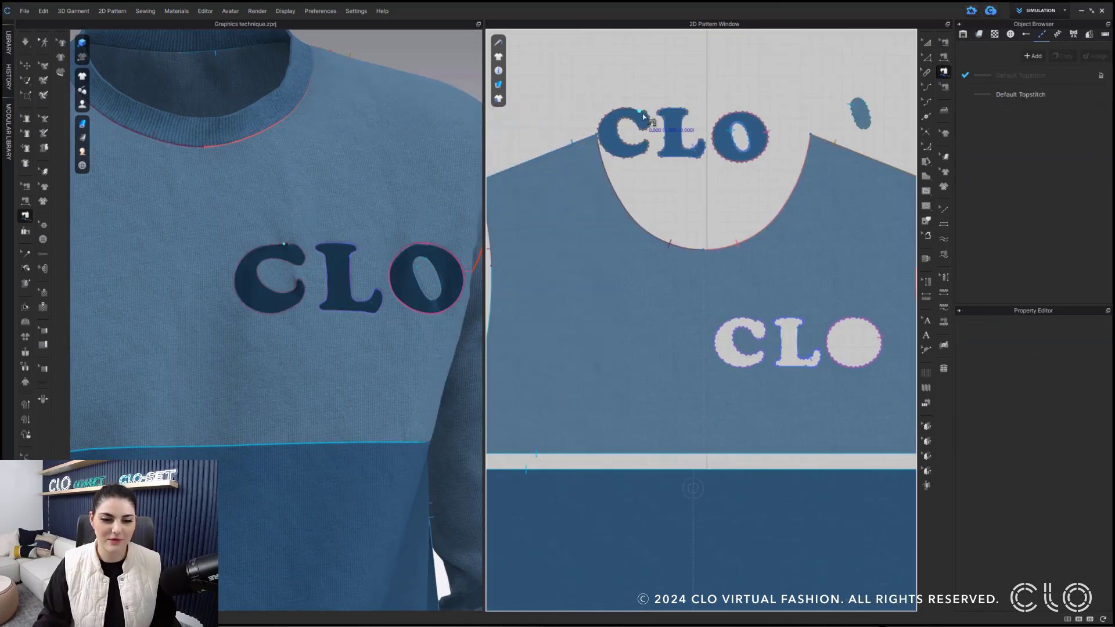
click(759, 323)
key(a)
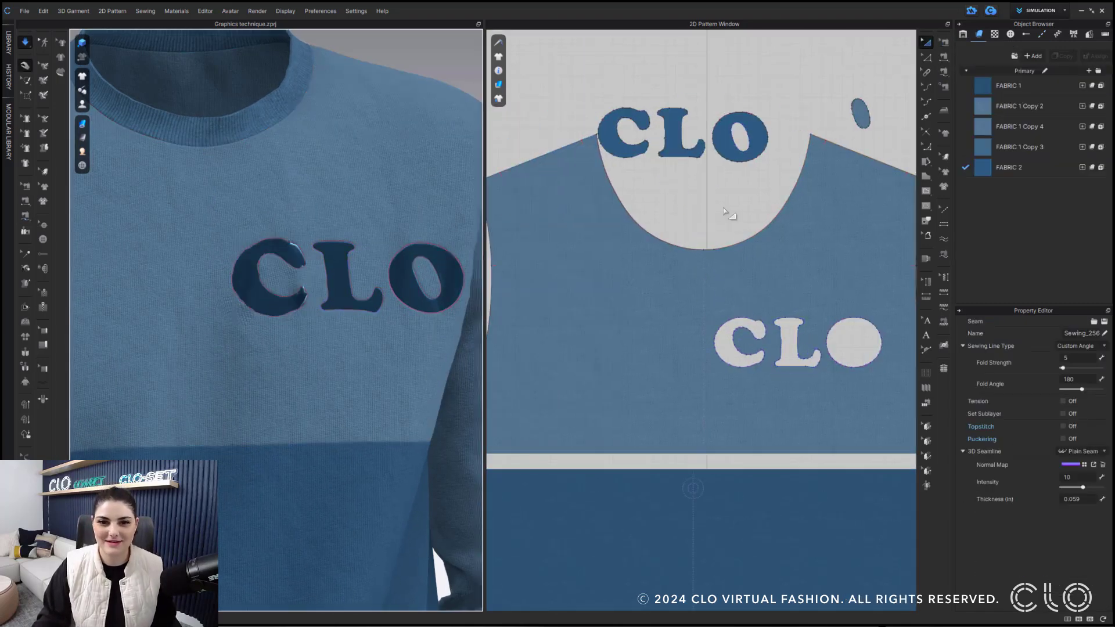
Set the additional rendering thickness of the front bodice and the O's oval insert to 1.5 mm
click(761, 79)
middle_drag(761, 79, 751, 57)
scroll(751, 56, down, 2)
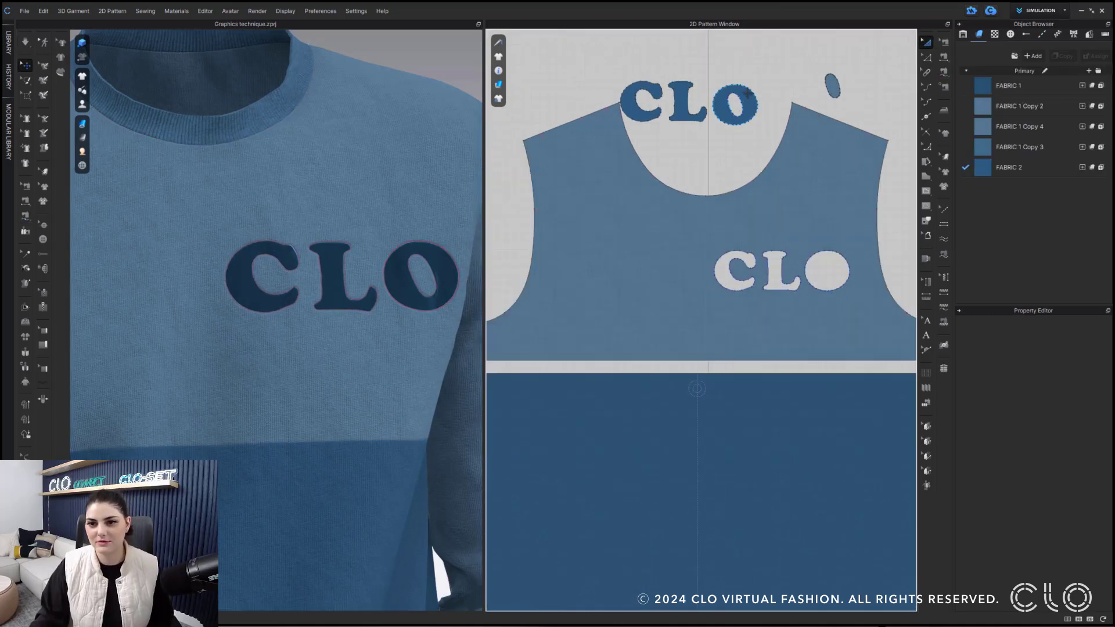
click(754, 183)
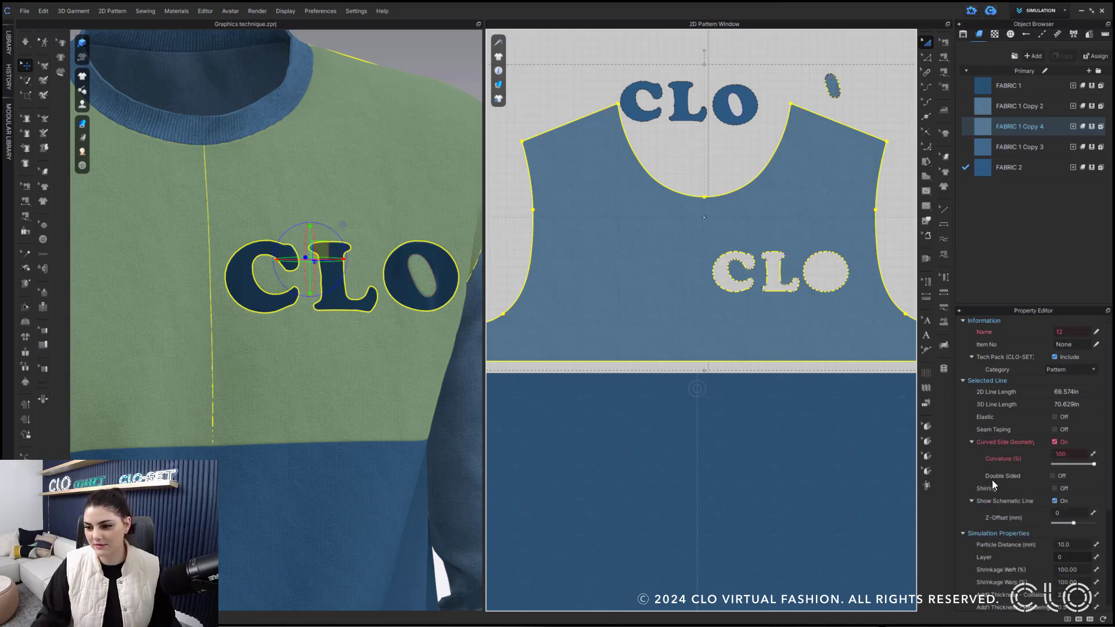
scroll(1022, 485, down, 3)
scroll(1068, 451, down, 1)
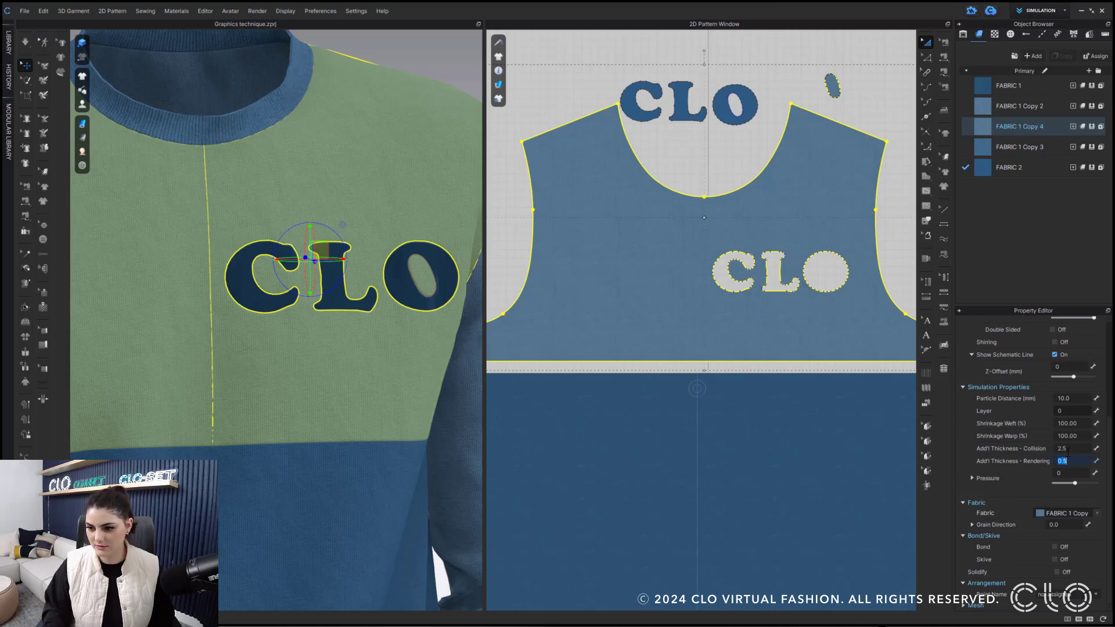
text(1.5)
key(Return)
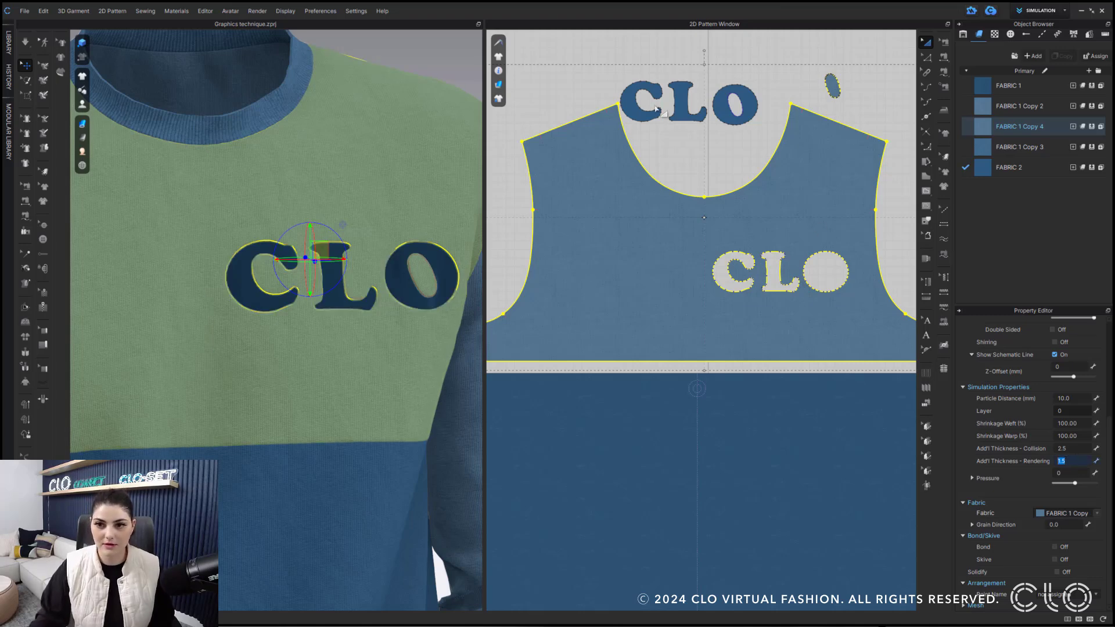
click(414, 91)
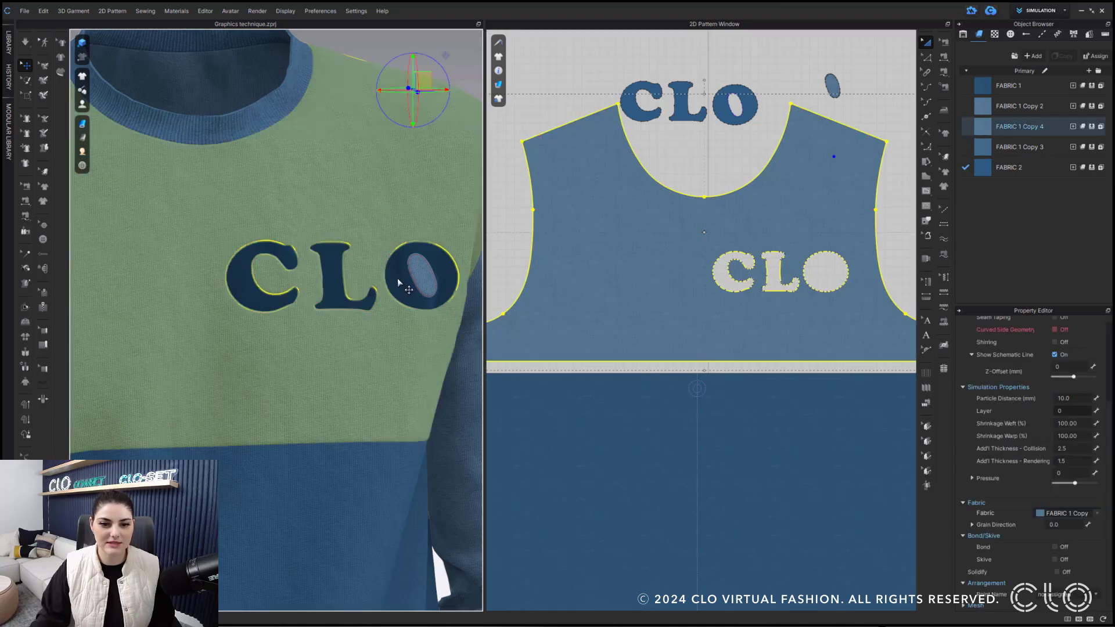
Change the front material type of FABRIC 2 on the letters to Plastic
key(q)
right_drag(398, 281, 456, 206)
click(790, 72)
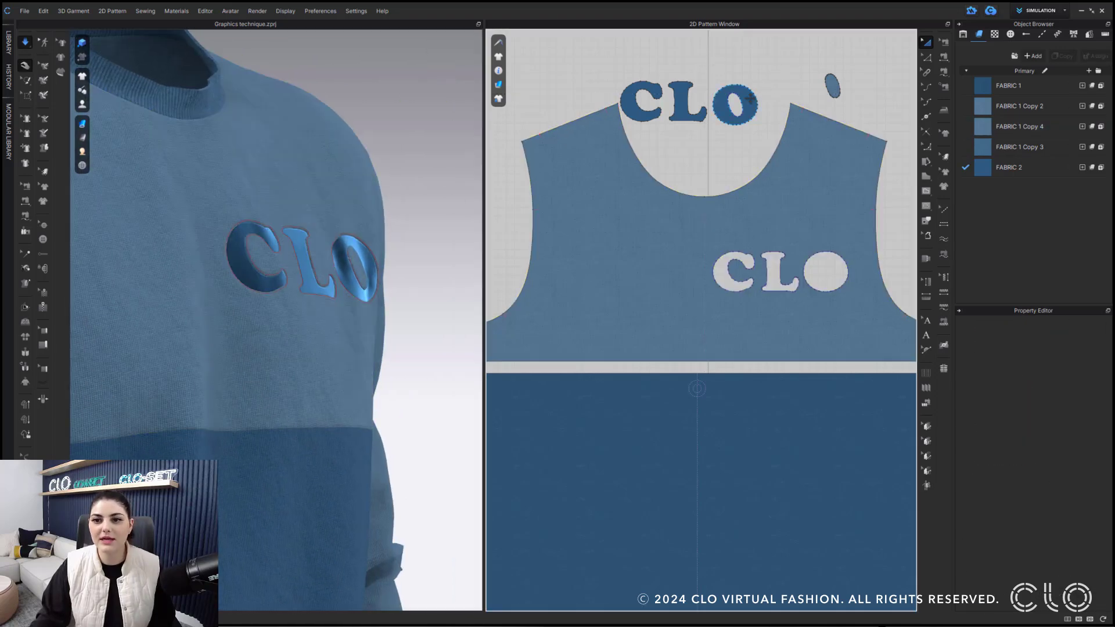
click(1042, 174)
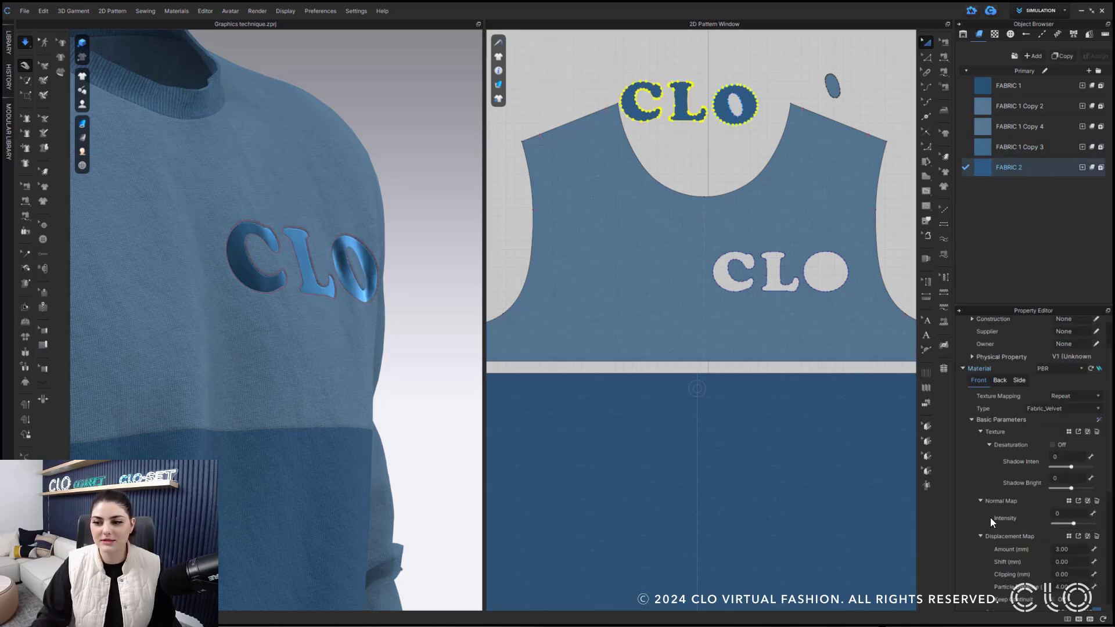
click(1077, 411)
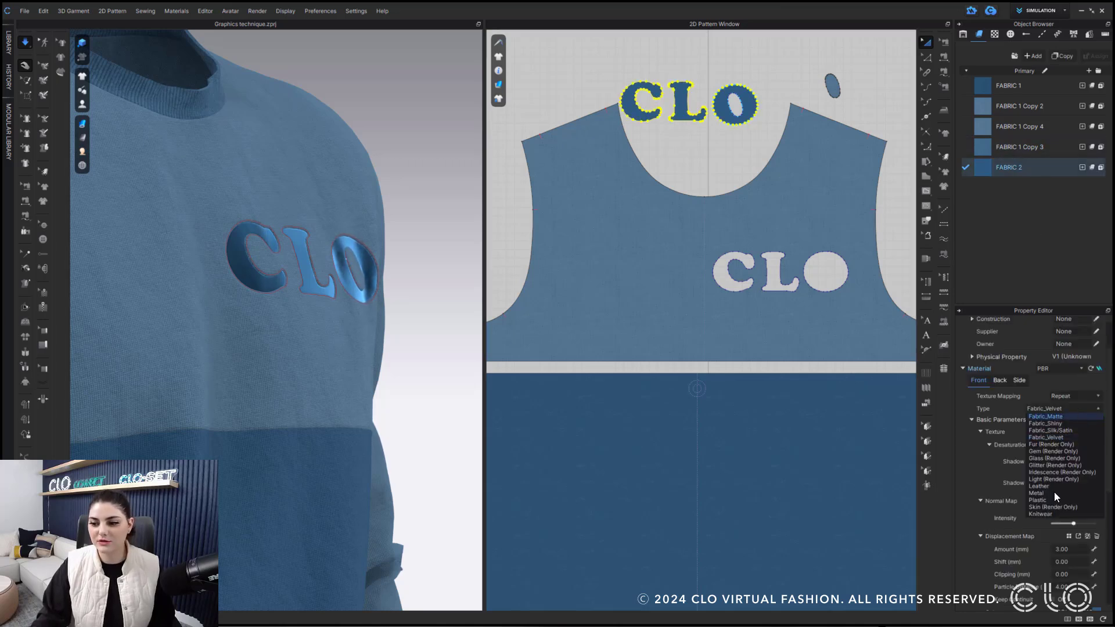
click(1037, 500)
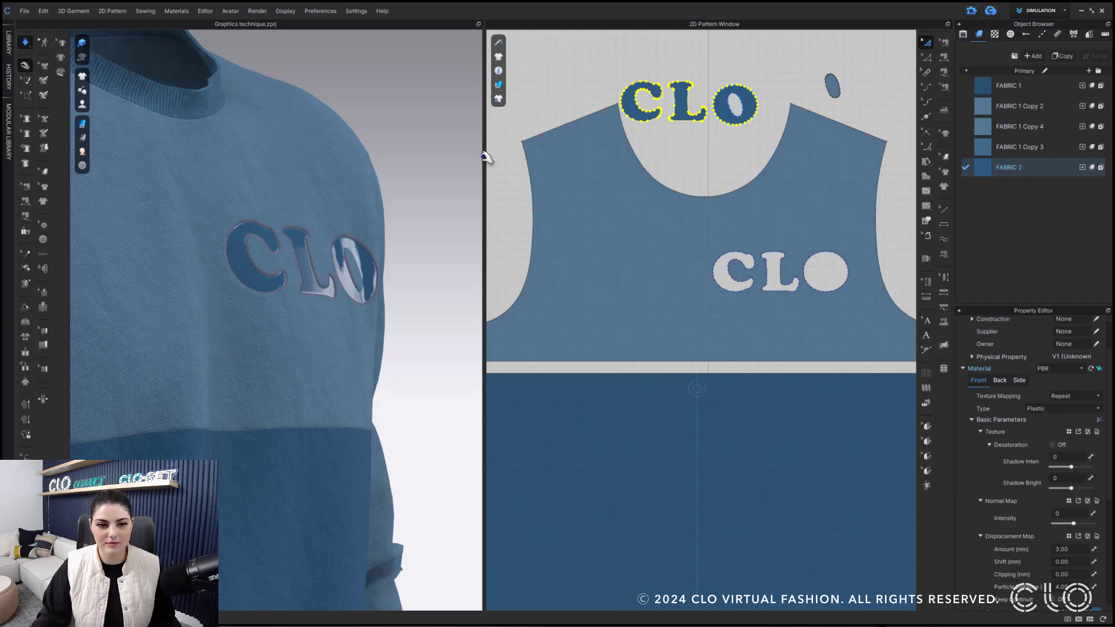
key(Escape)
mouse_move(285, 246)
right_down()
mouse_move(299, 249)
mouse_move(269, 251)
mouse_move(278, 250)
right_up()
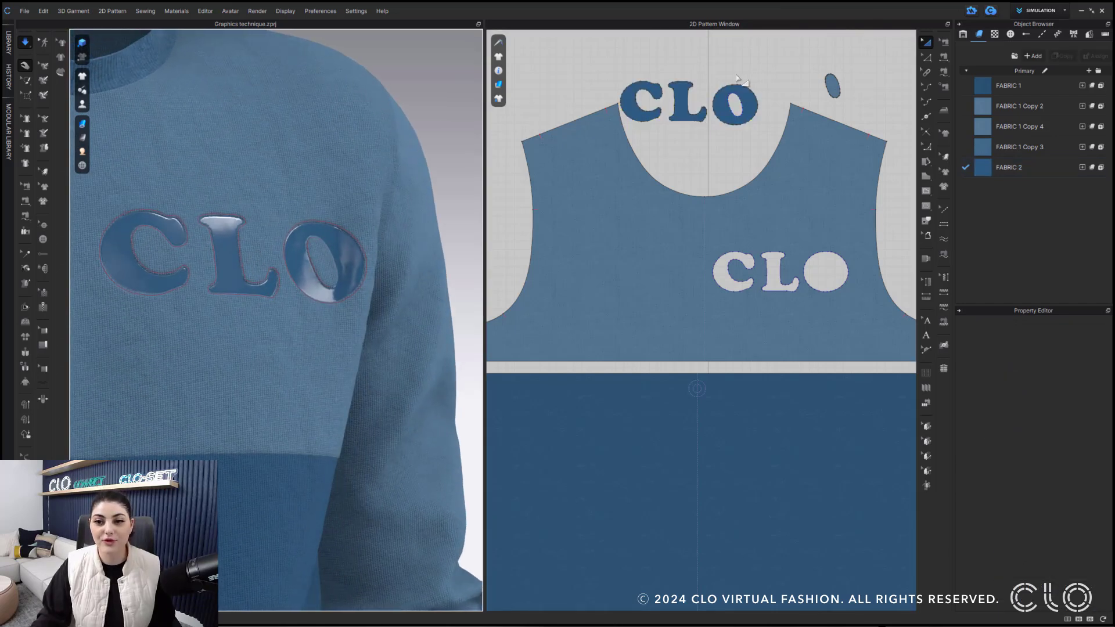
Set the pressure of the C, L and O letter pieces to -3
drag(761, 67, 642, 133)
shift+click(645, 115)
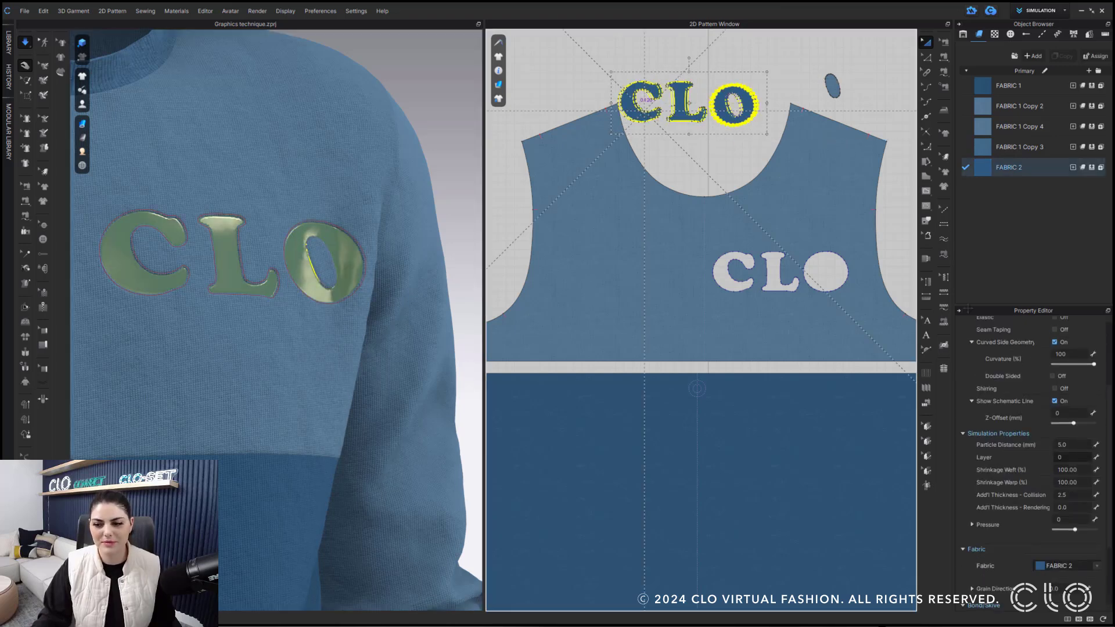
click(1066, 508)
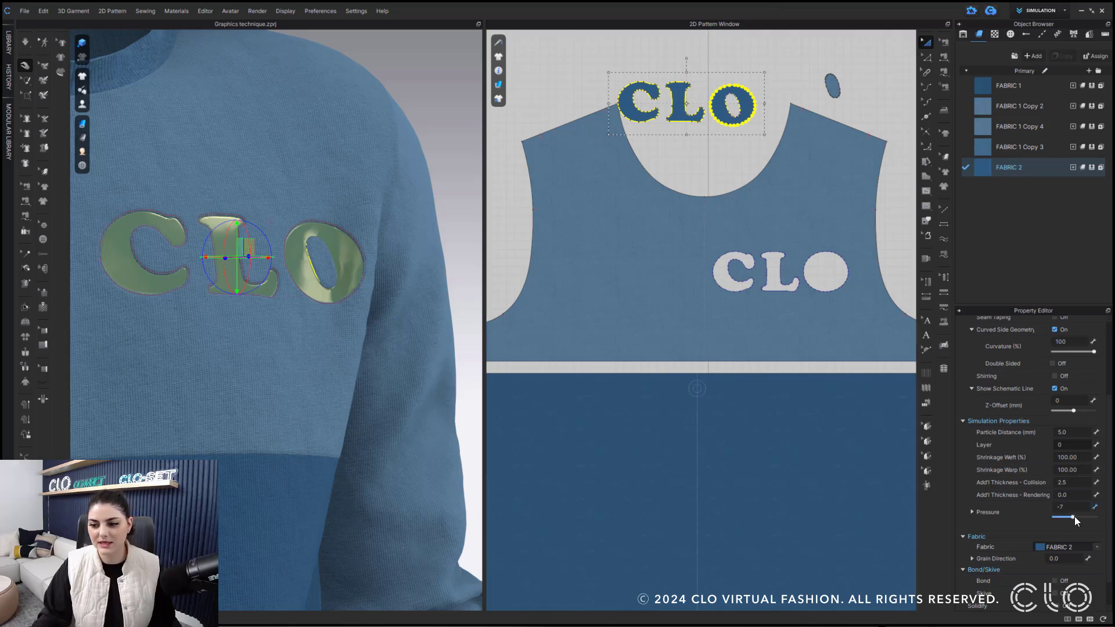
click(765, 74)
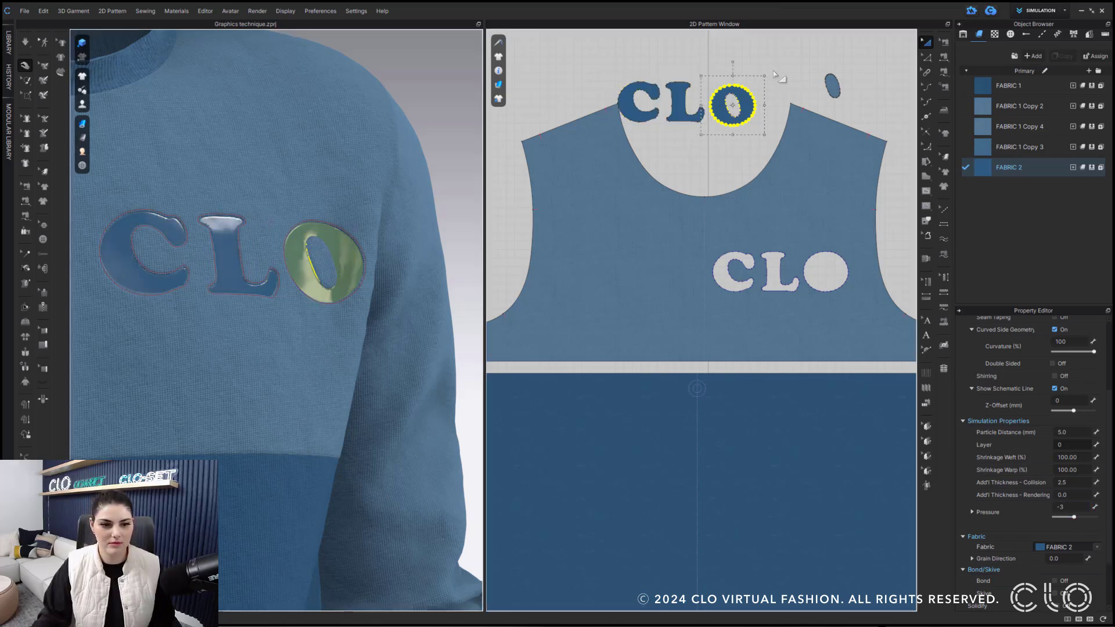
Examine the plastic letters on the sweatshirt from the side and the front, and open the garment display options
right_drag(221, 318, 325, 321)
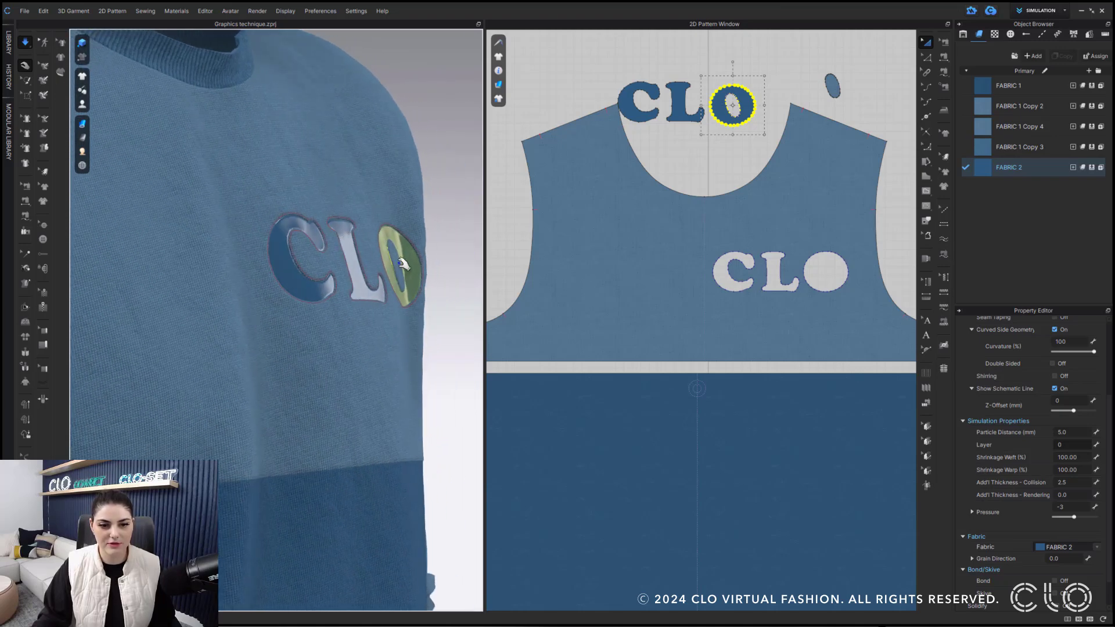
click(452, 164)
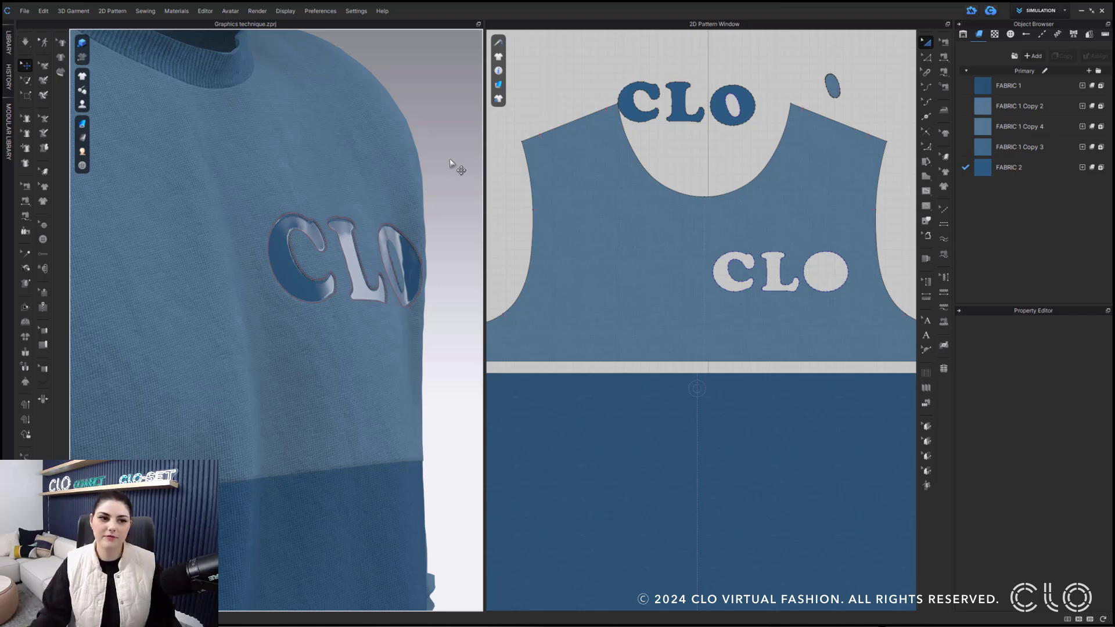
mouse_move(87, 76)
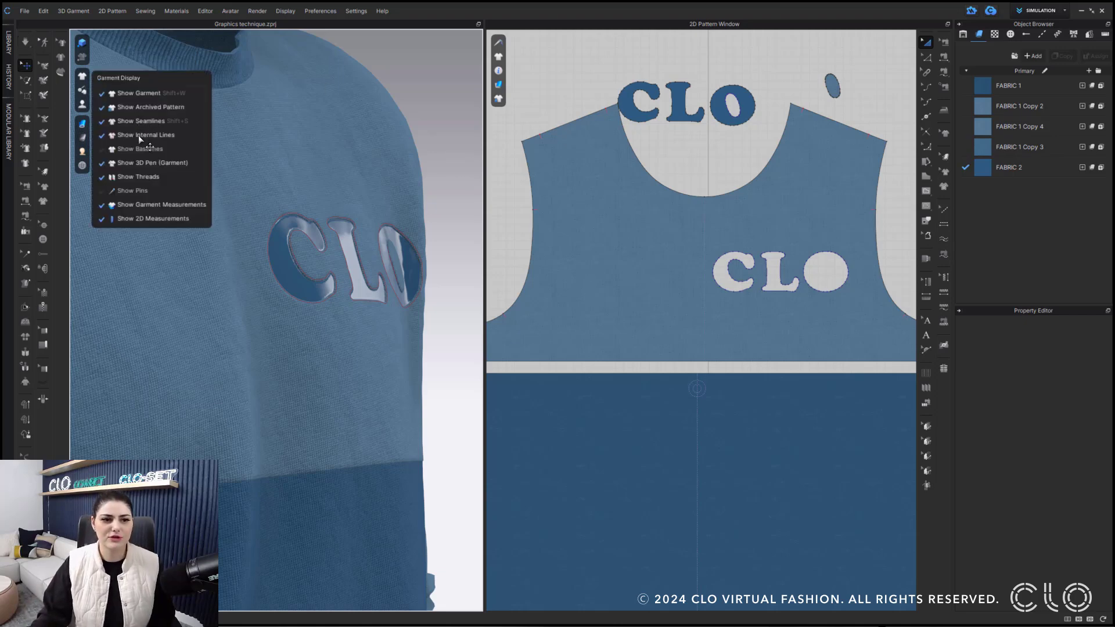
right_drag(437, 89, 373, 135)
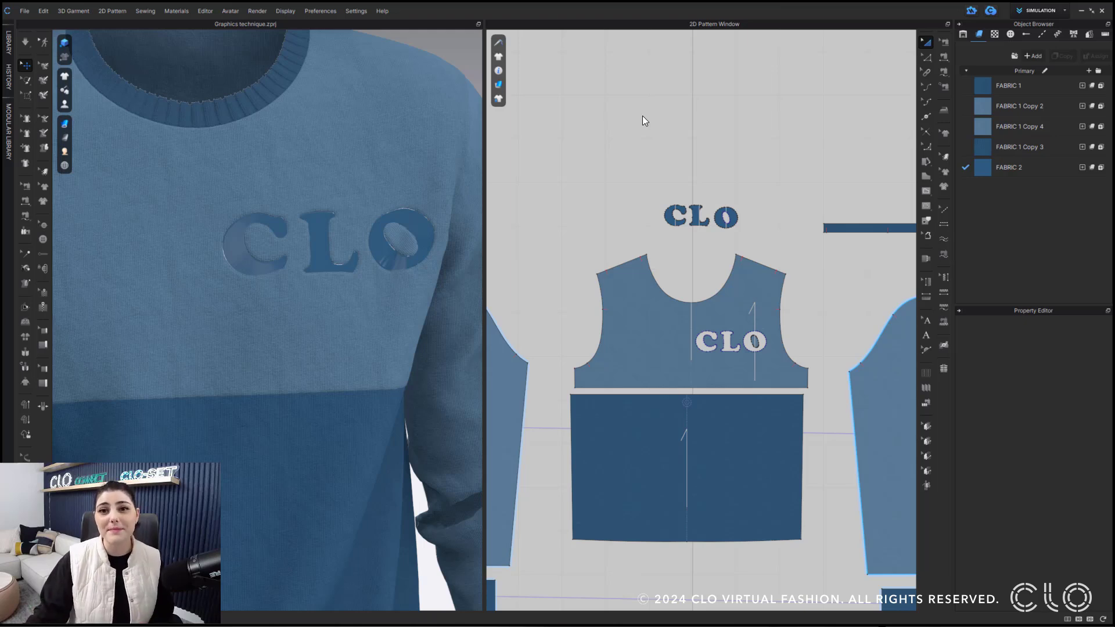
Add the "butterly patch_white bg-01-01" and "butterly patch" images to the graphics list
click(718, 129)
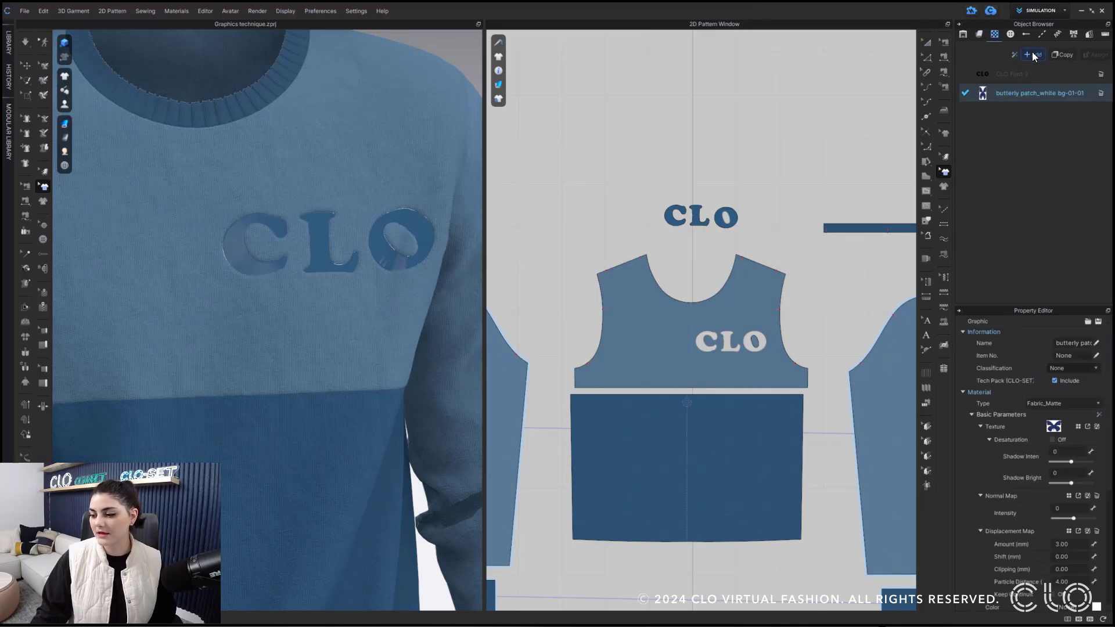
click(1032, 55)
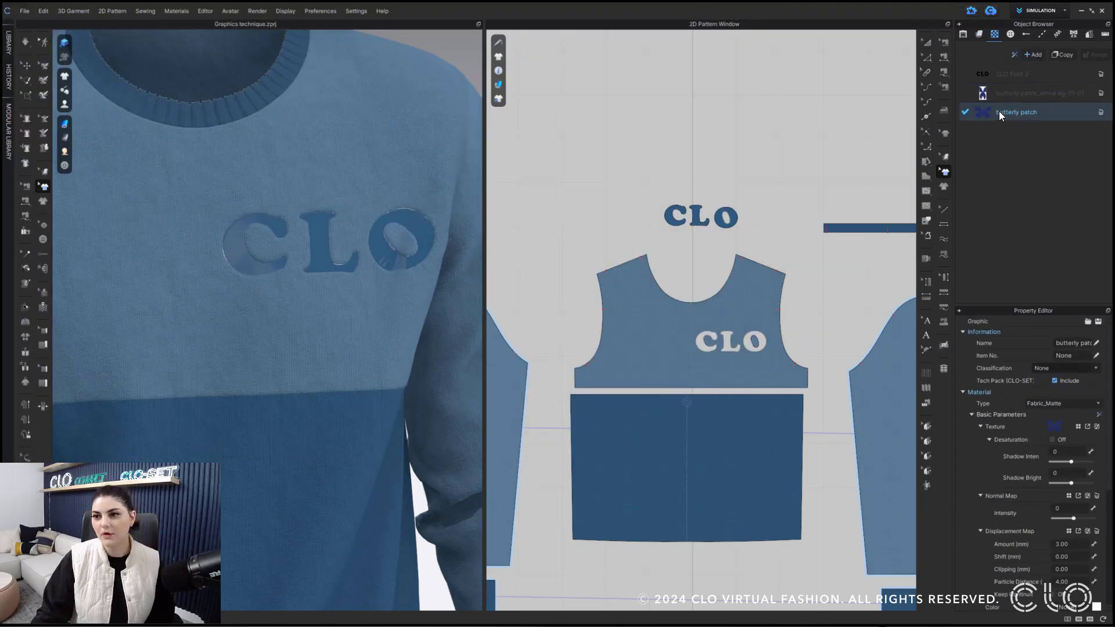
Place the "butterly patch" graphic on the sweatshirt front beside the CLO lettering and trace it as an internal shape
click(641, 338)
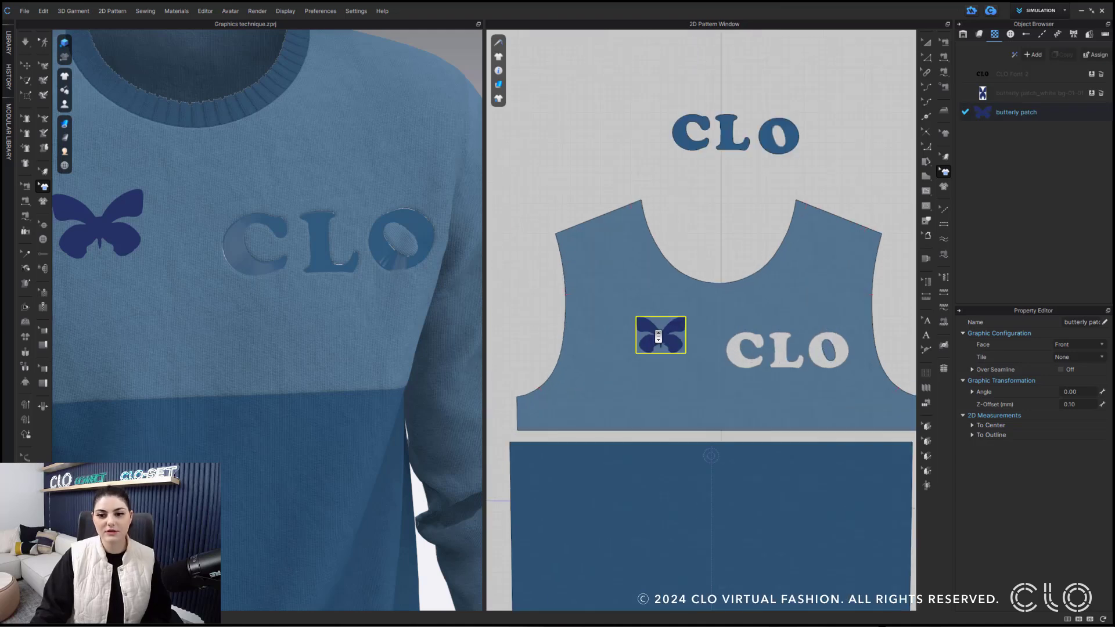
scroll(656, 333, up, 5)
right_click(662, 345)
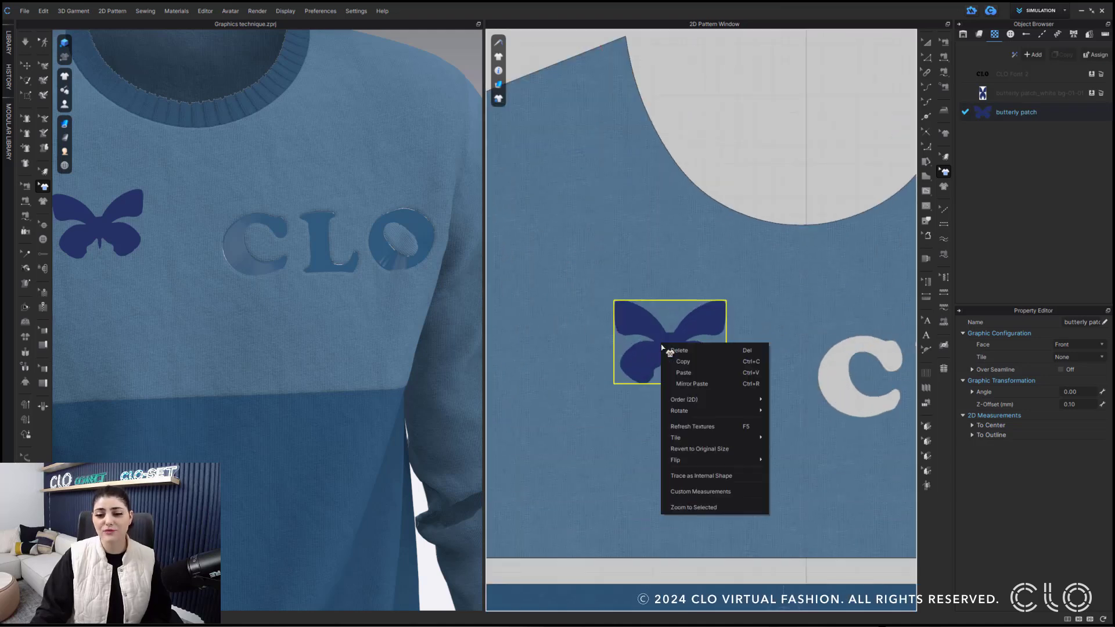
click(719, 479)
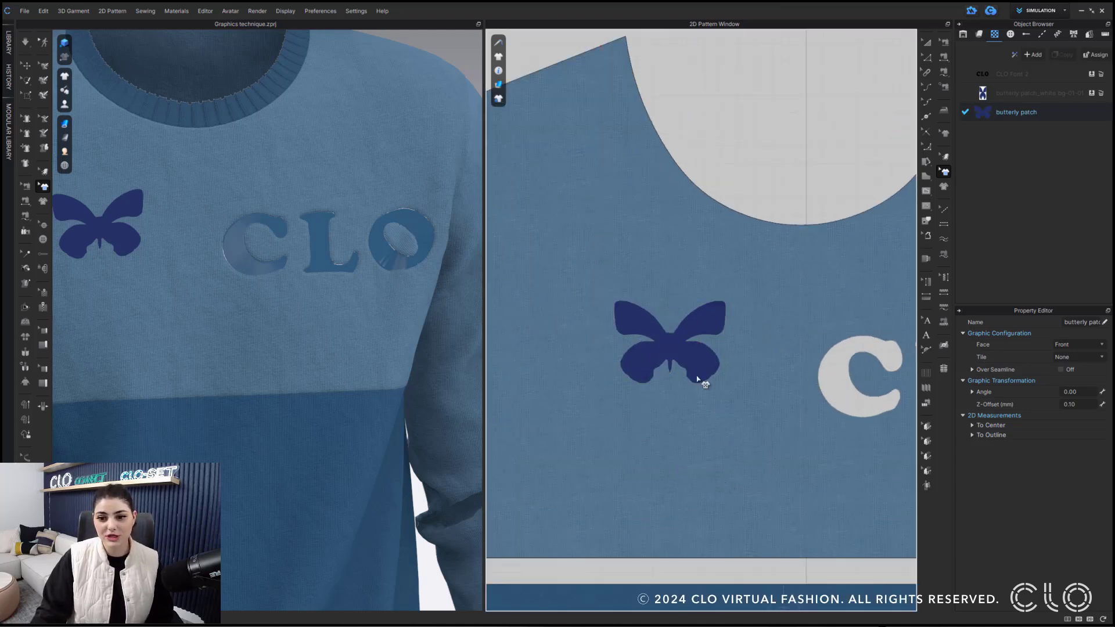
mouse_move(667, 348)
mouse_down()
mouse_move(590, 264)
mouse_move(750, 389)
mouse_move(602, 280)
mouse_move(691, 356)
mouse_move(672, 340)
mouse_move(696, 302)
mouse_move(680, 343)
mouse_up()
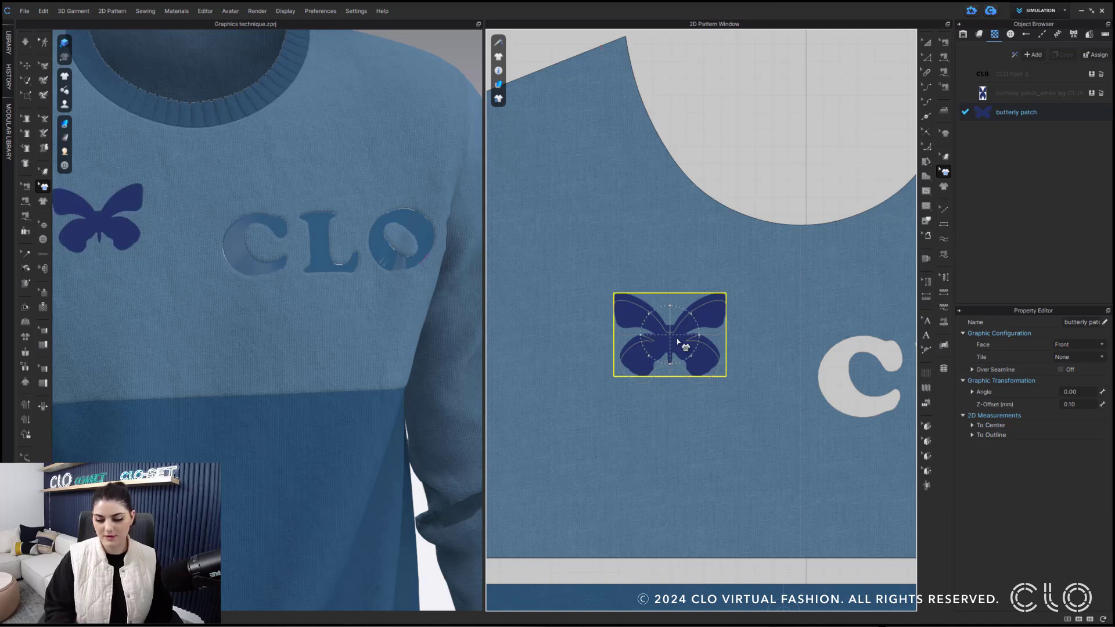
Place the "butterly patch_white bg-01-01" graphic on the sweatshirt front, trace it as an internal shape and move the graphic off its outline
click(1031, 93)
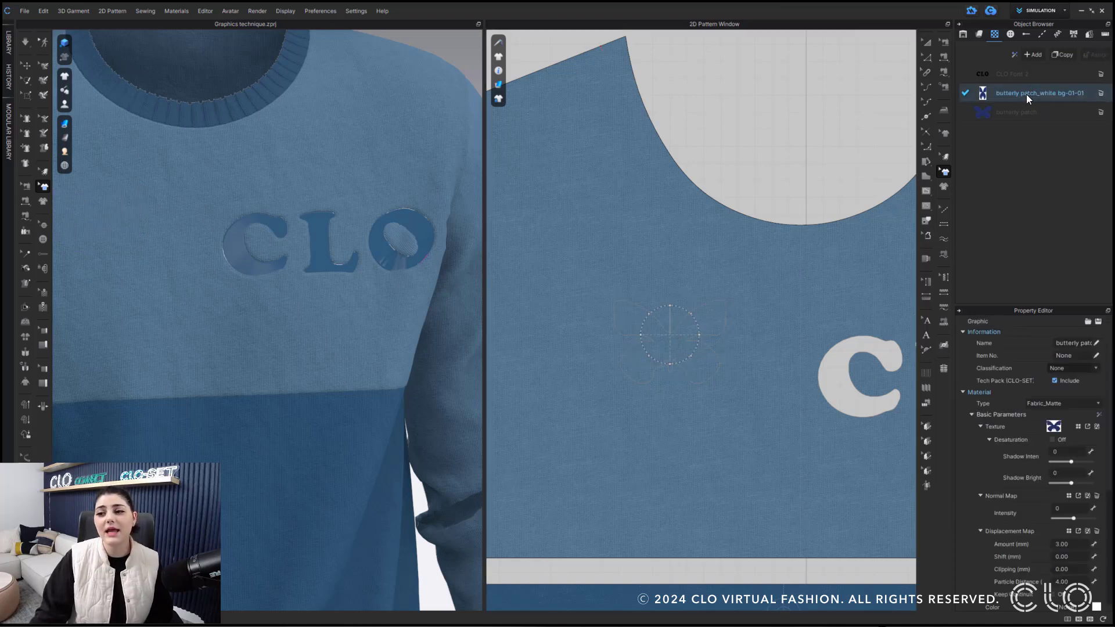
click(589, 234)
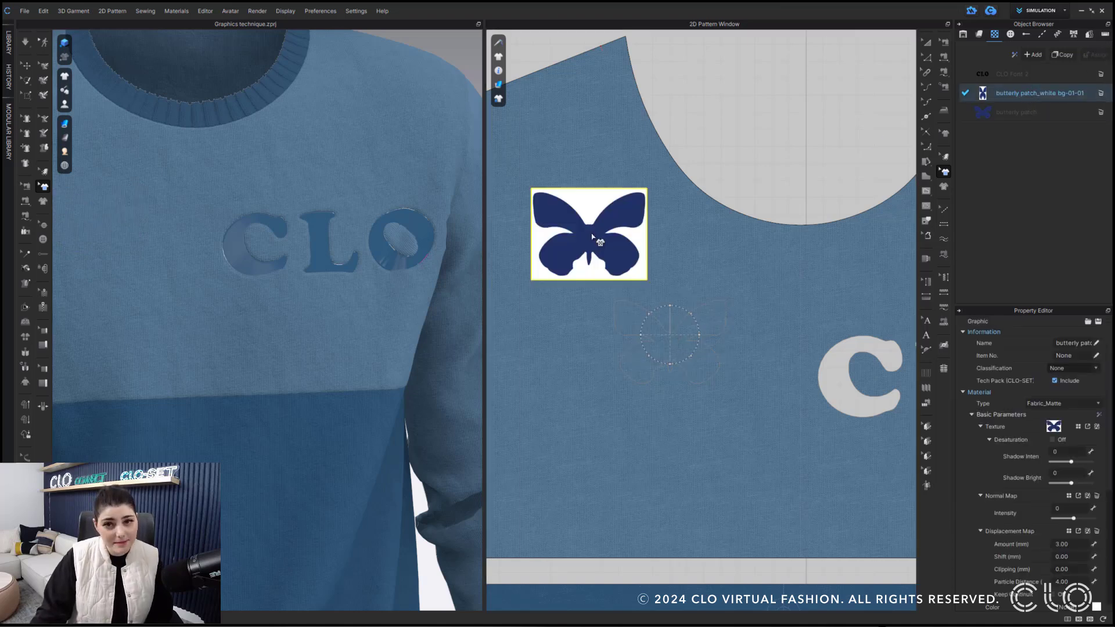
right_click(590, 233)
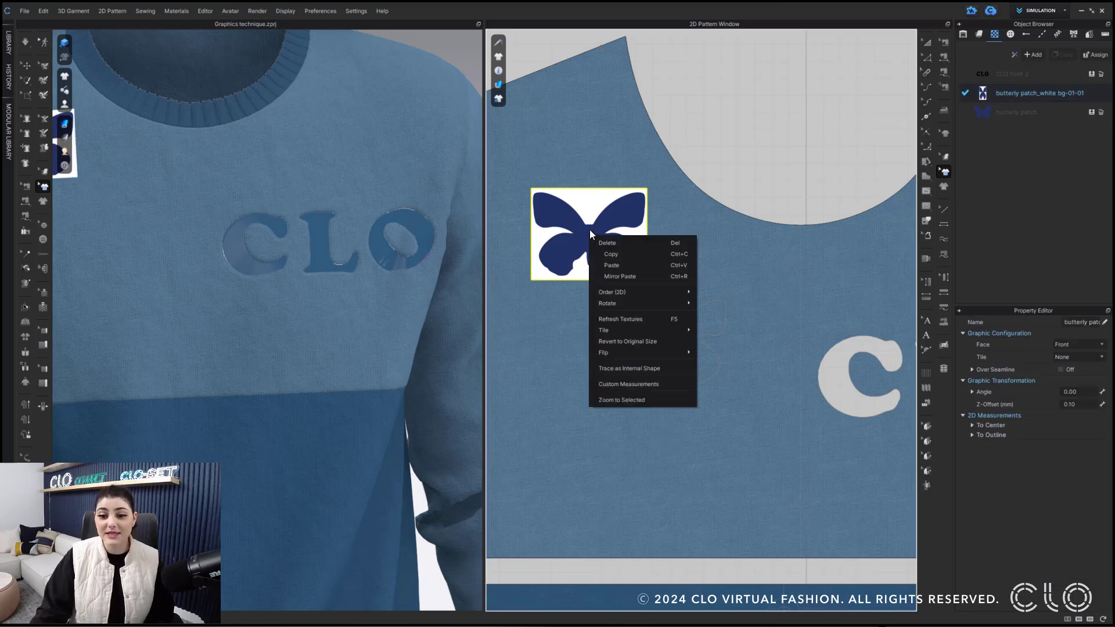
click(667, 368)
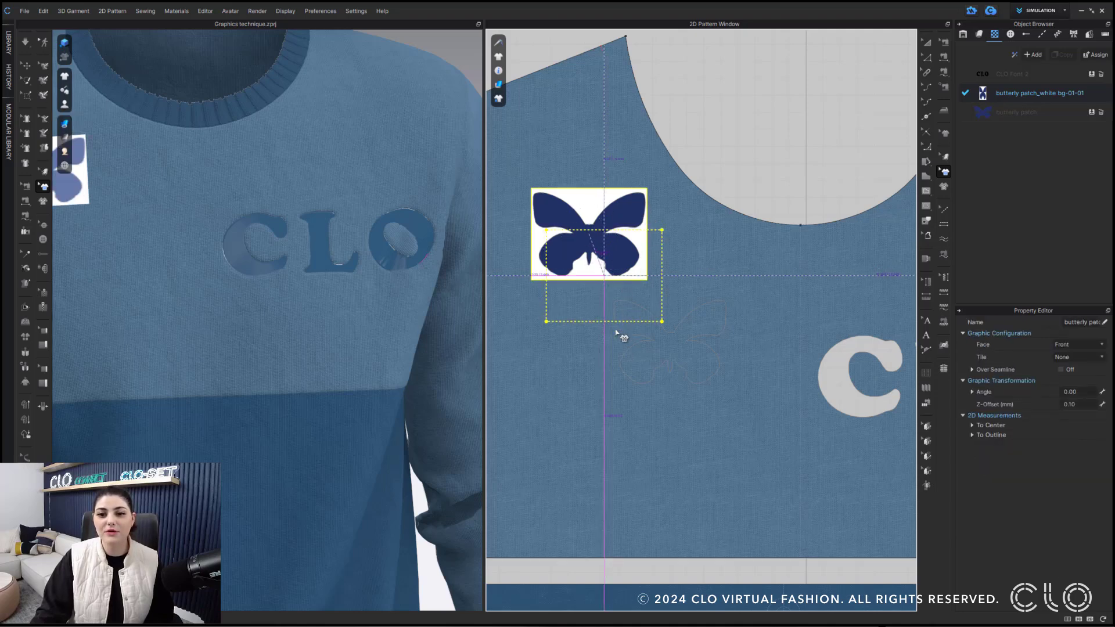
drag(615, 347, 607, 411)
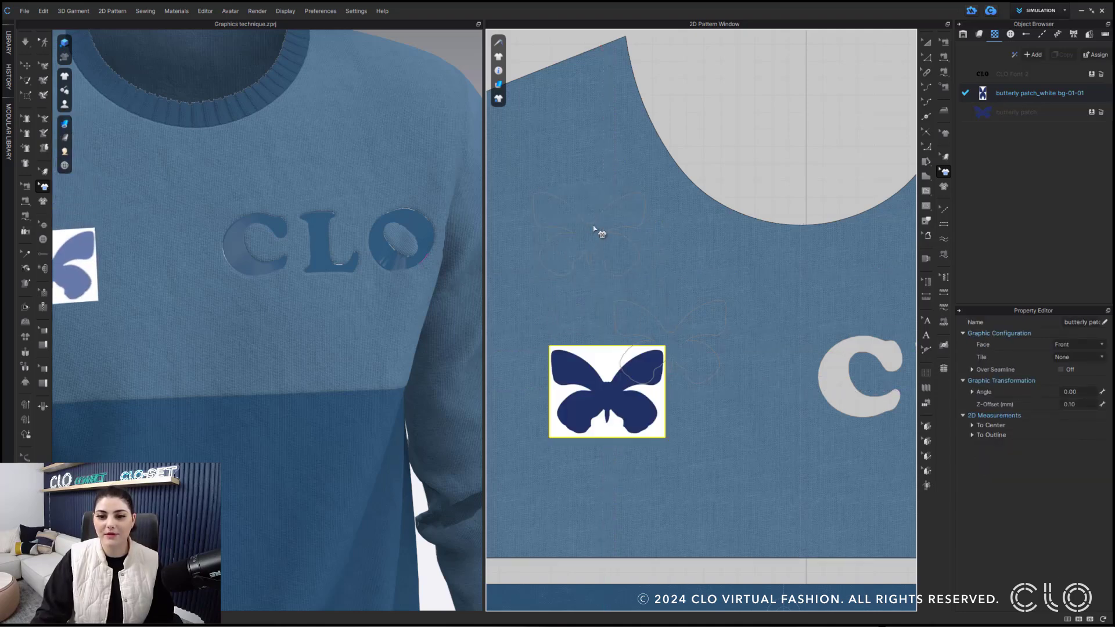
scroll(594, 229, up, 5)
middle_drag(597, 231, 693, 239)
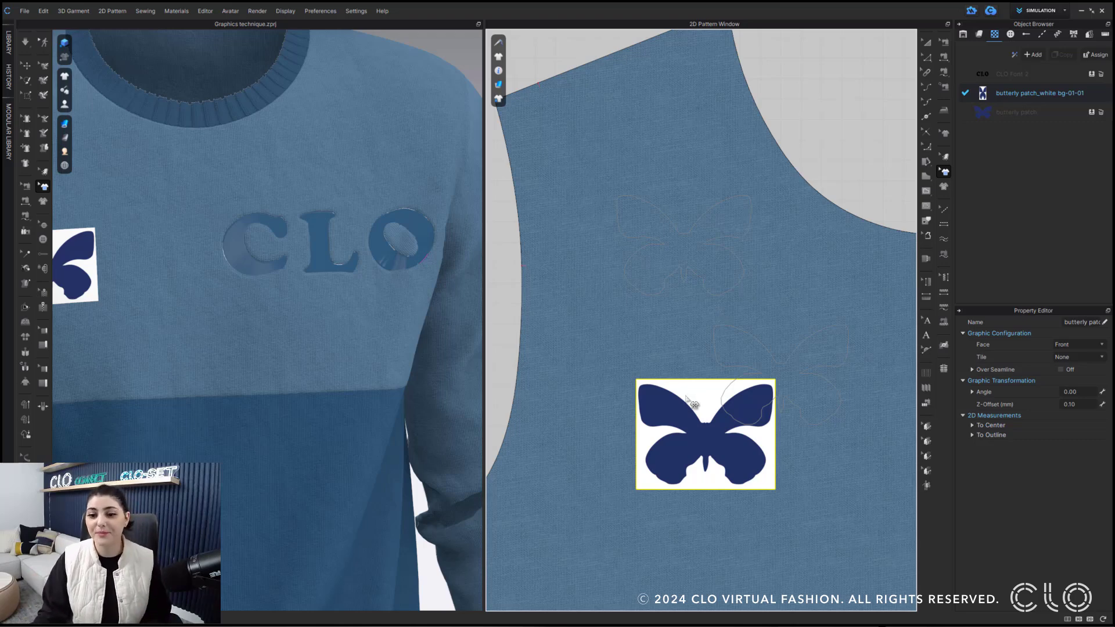
drag(696, 395, 620, 383)
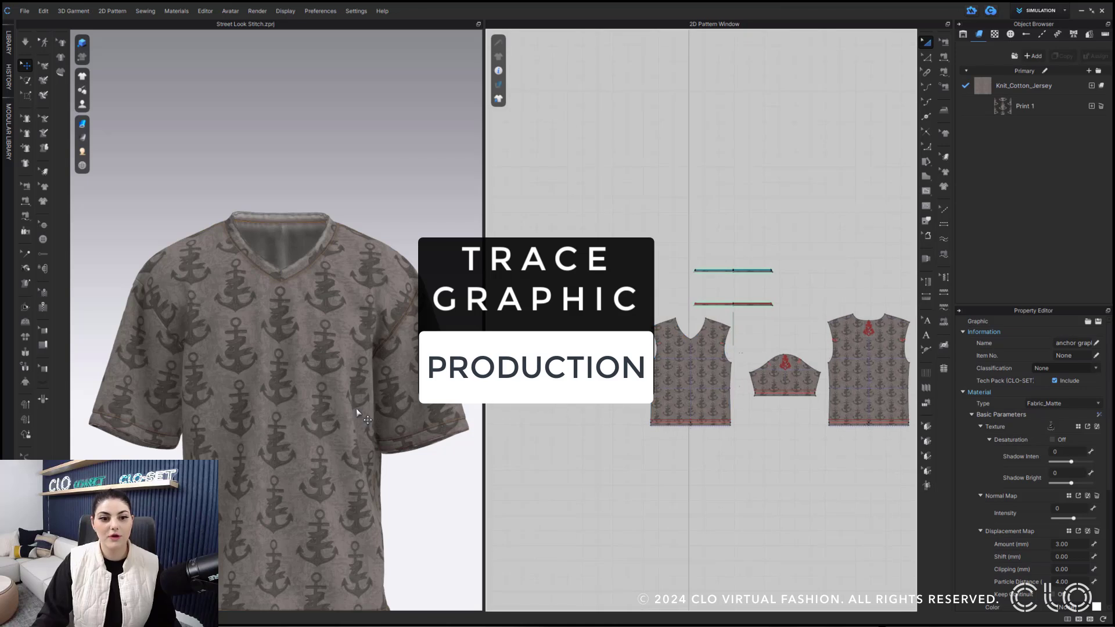
Place the anchor graphic at the top of the T-shirt's sleeve cap
right_drag(371, 342, 364, 317)
scroll(367, 316, up, 3)
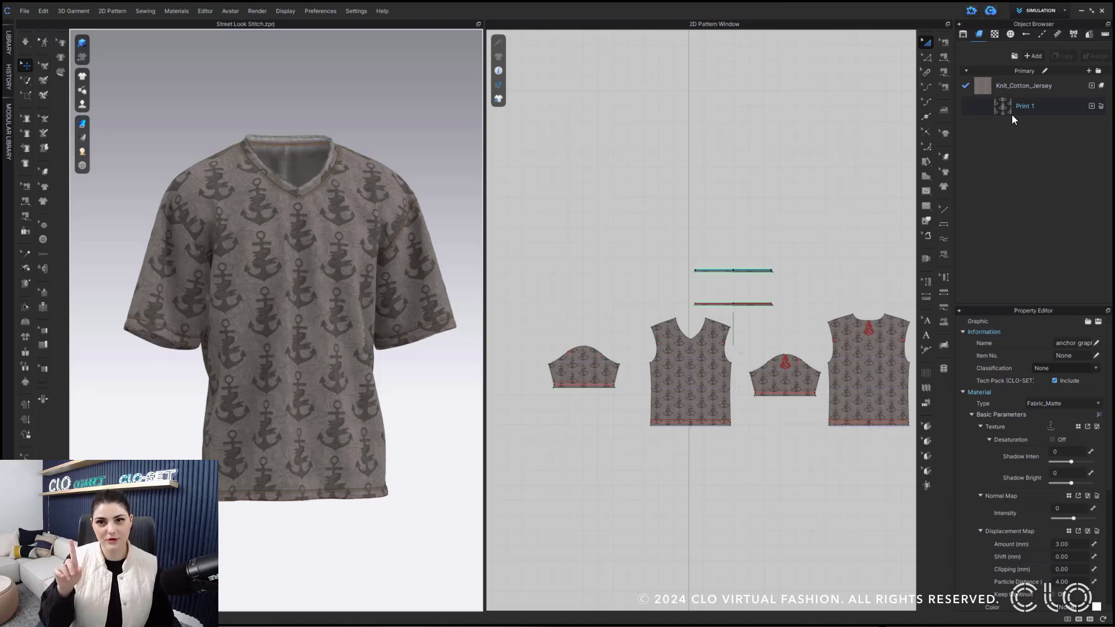
click(993, 34)
scroll(774, 341, down, 3)
scroll(774, 341, up, 10)
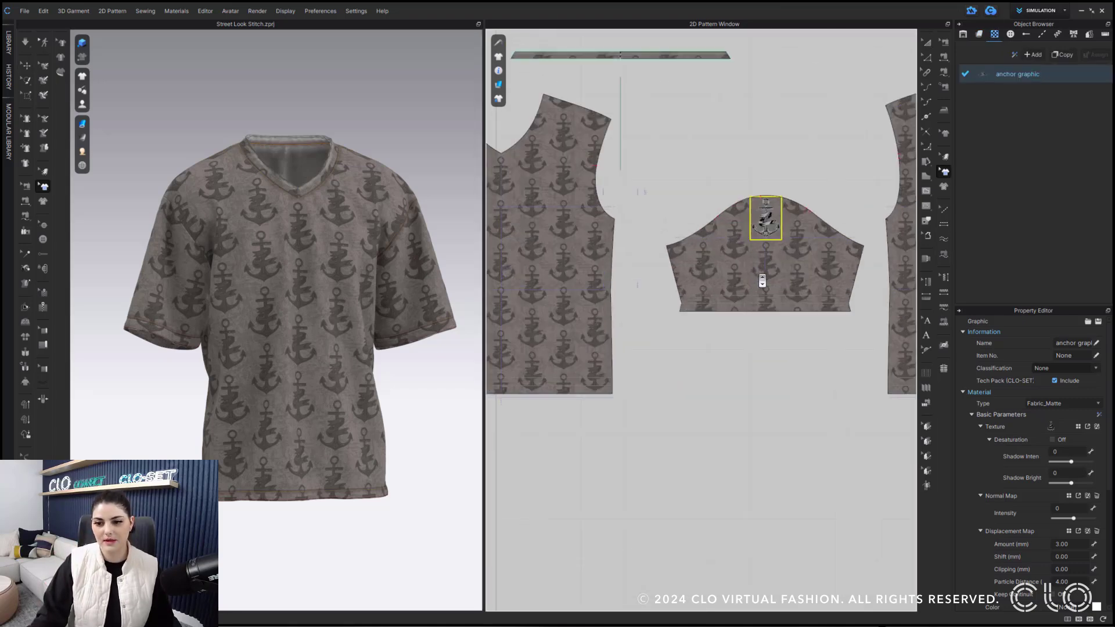
click(774, 219)
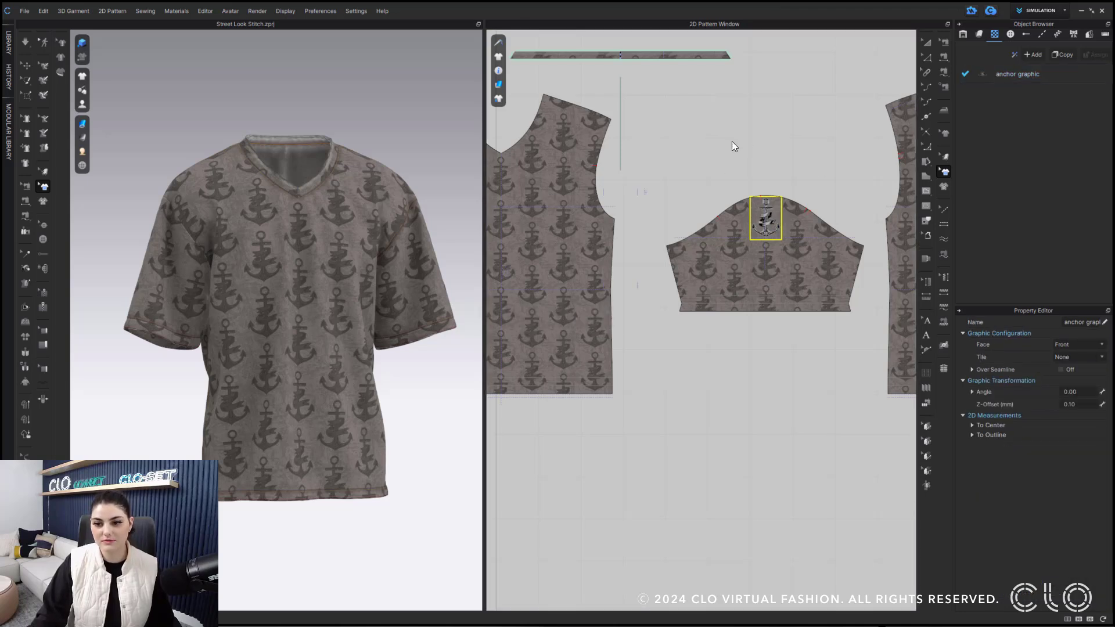
Place the anchor graphic just below the V-neck on the T-shirt front and trace it as an internal shape
right_drag(591, 137, 696, 169)
click(607, 208)
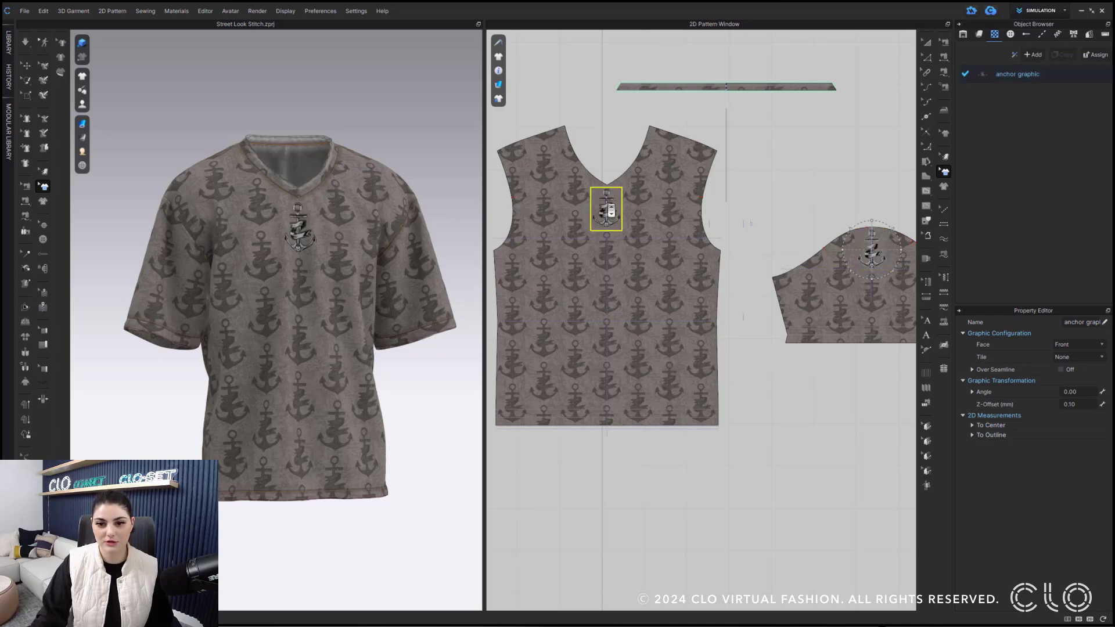
scroll(608, 208, up, 8)
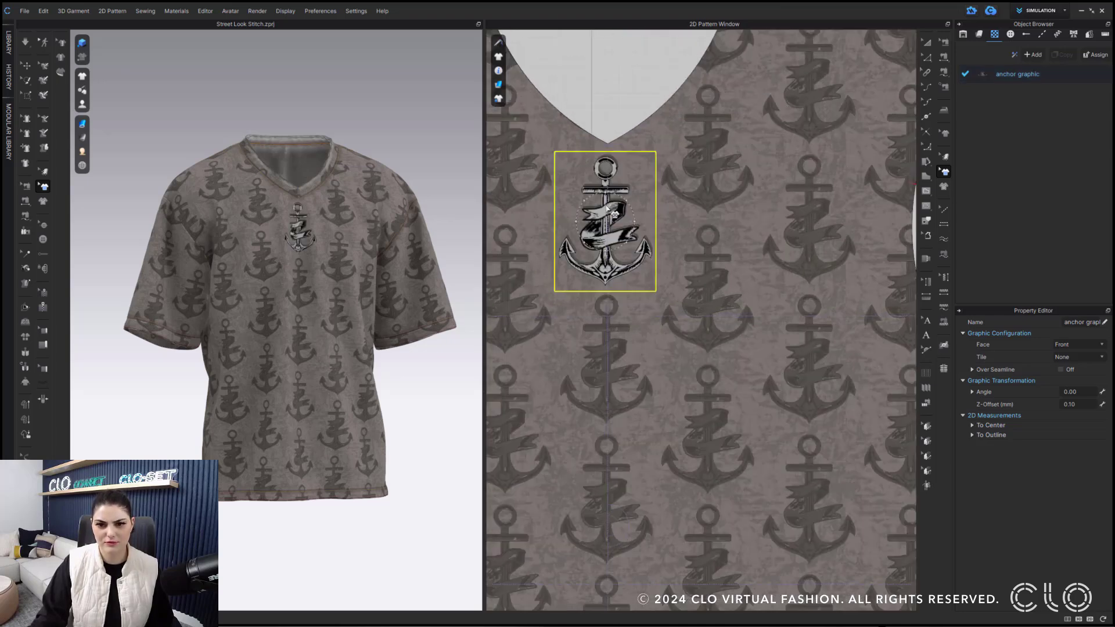
click(607, 207)
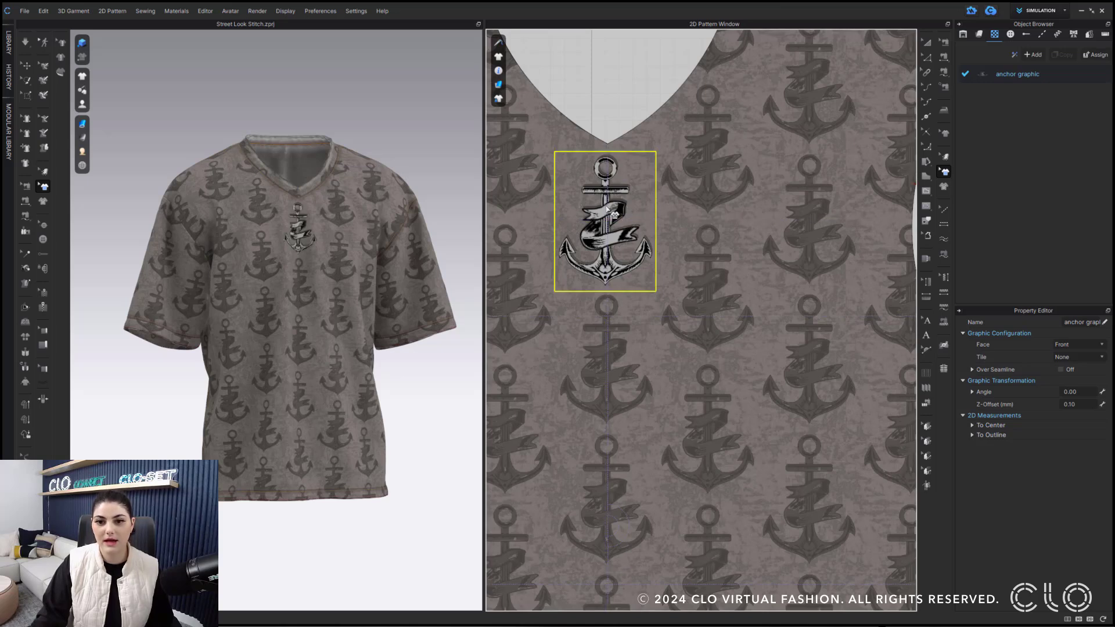
right_click(607, 208)
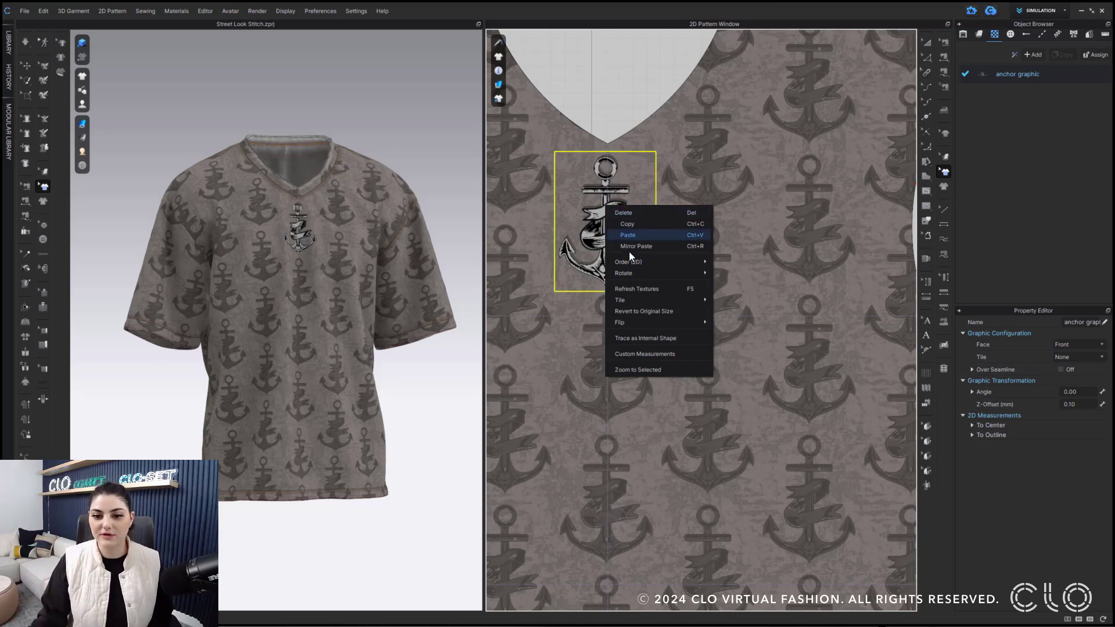
click(692, 339)
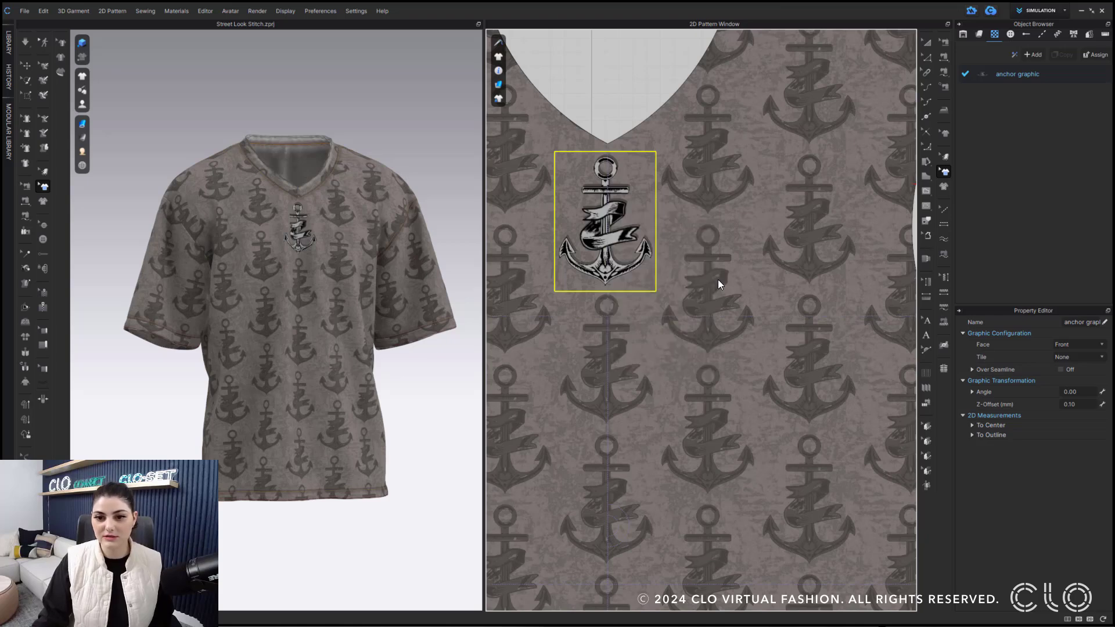
Position the anchor graphic near the top edge of the sleeve cap and trace it as an internal shape
scroll(659, 304, down, 6)
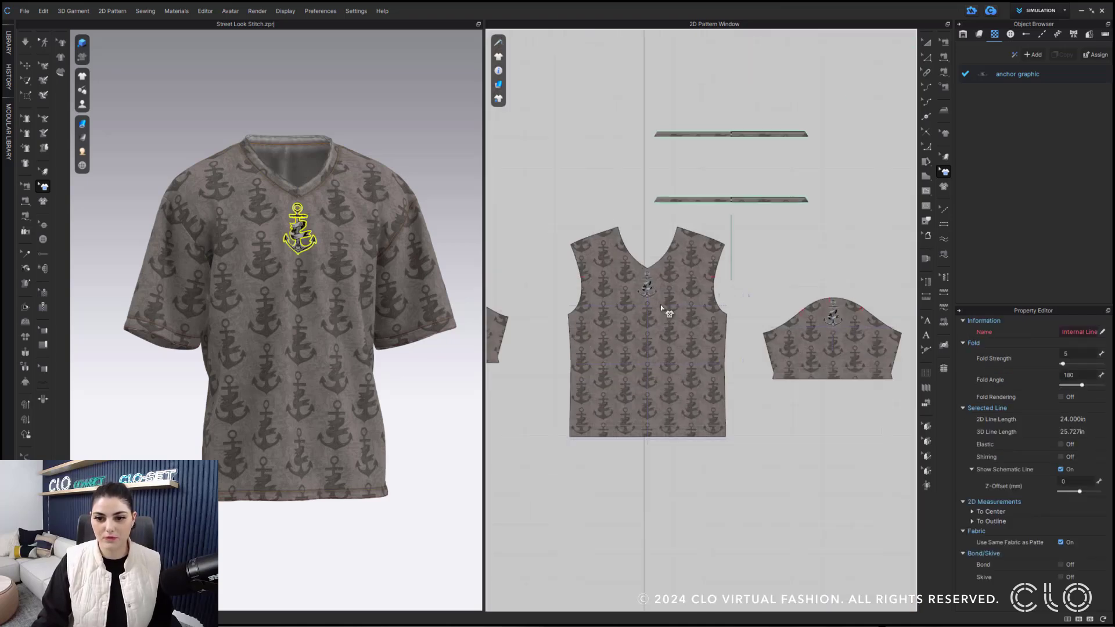
scroll(592, 297, up, 10)
click(609, 272)
drag(609, 271, 610, 302)
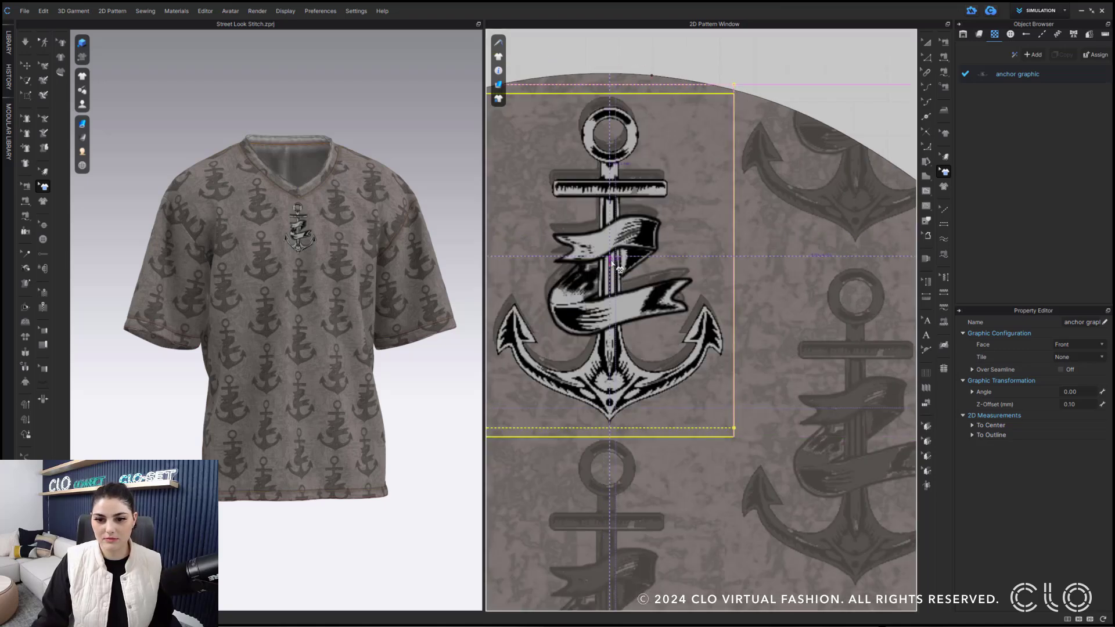
right_click(612, 262)
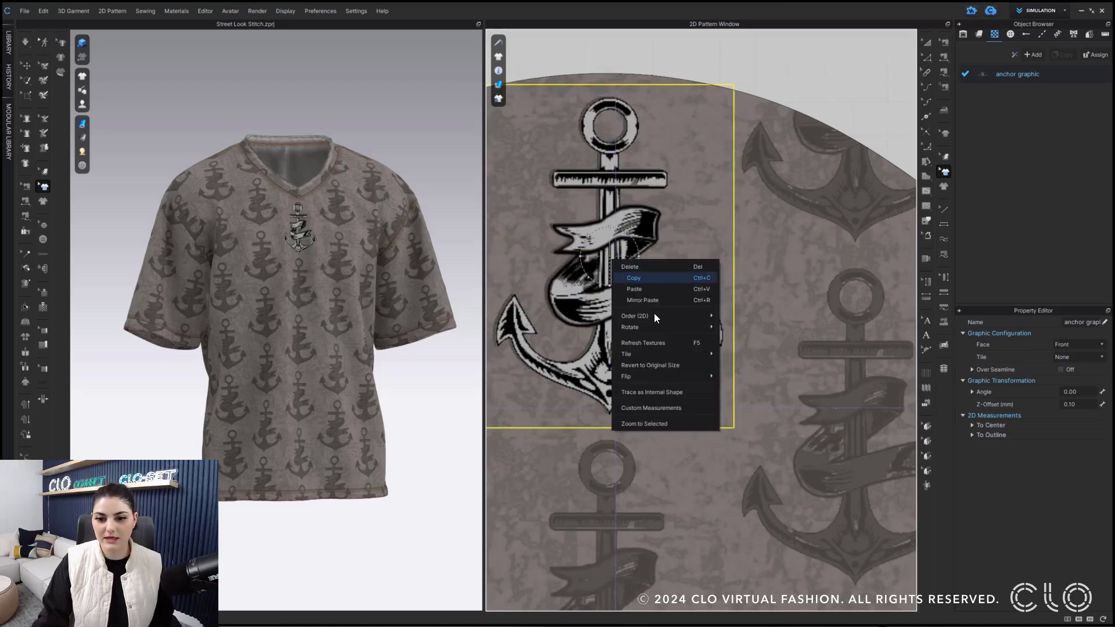
click(663, 391)
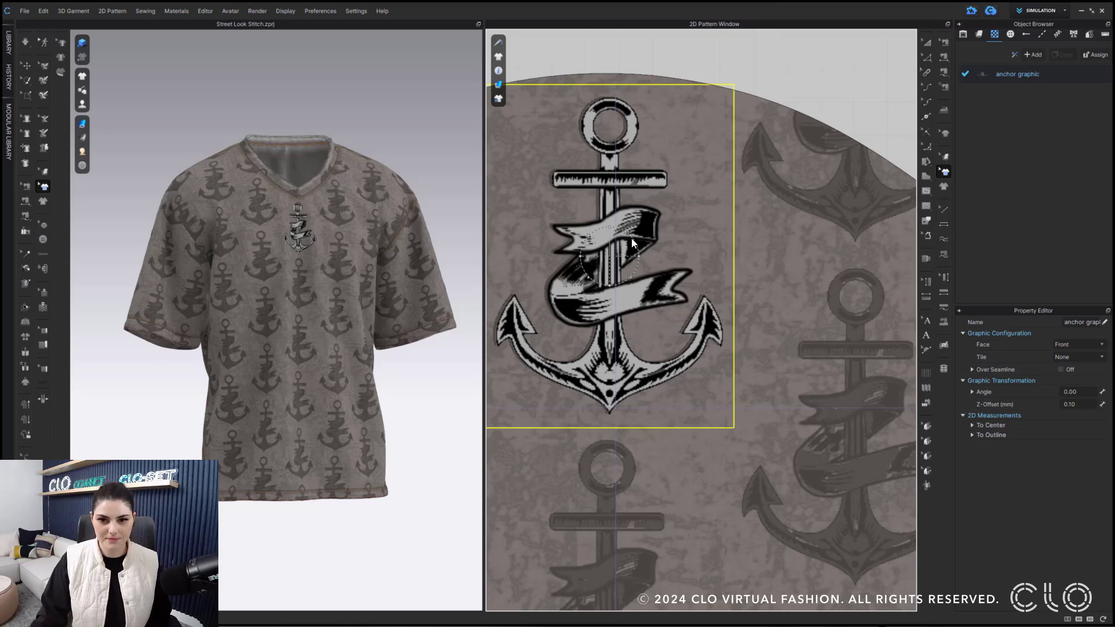
click(633, 241)
scroll(684, 235, down, 5)
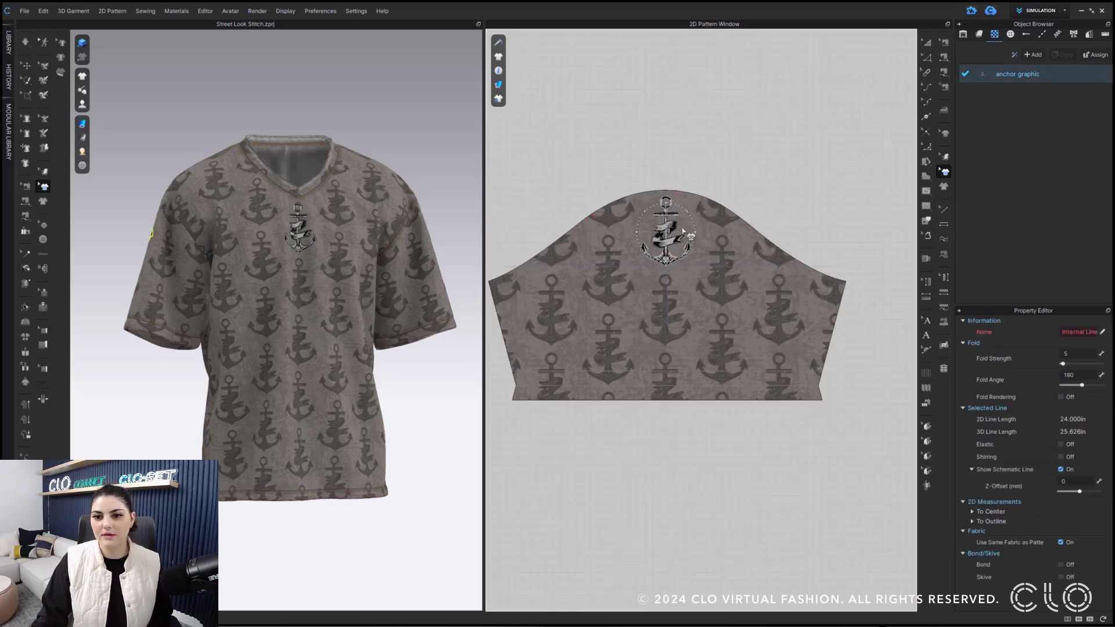
Select the anchor graphics on the sleeves, front and back pieces and remove them, keeping the traced outlines
scroll(677, 147, down, 4)
click(602, 177)
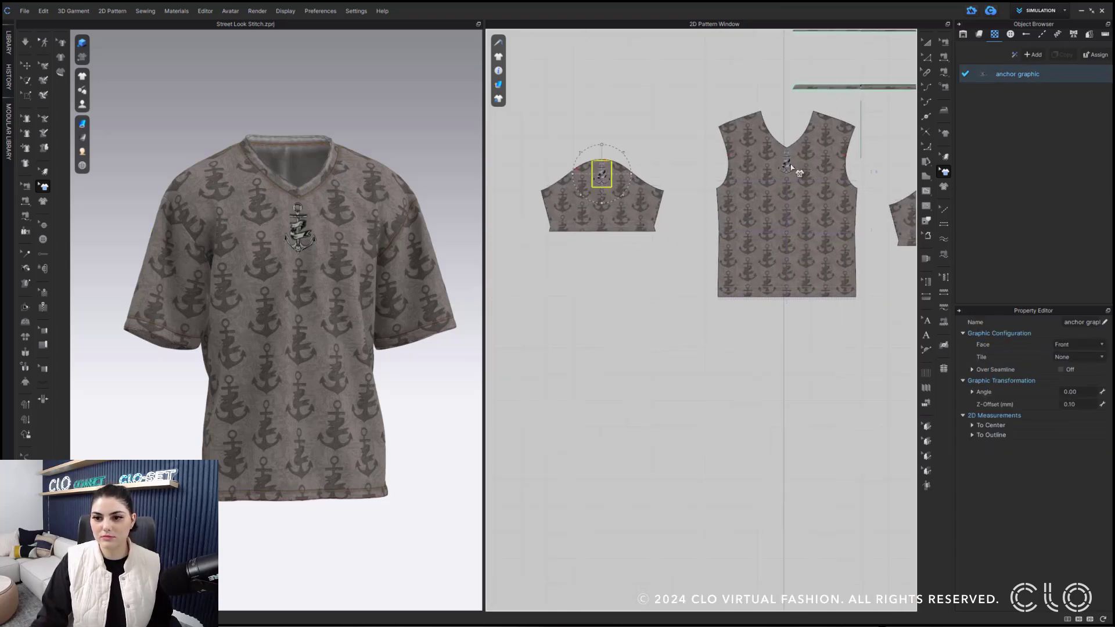
click(786, 166)
middle_drag(786, 169, 600, 169)
click(765, 203)
click(909, 145)
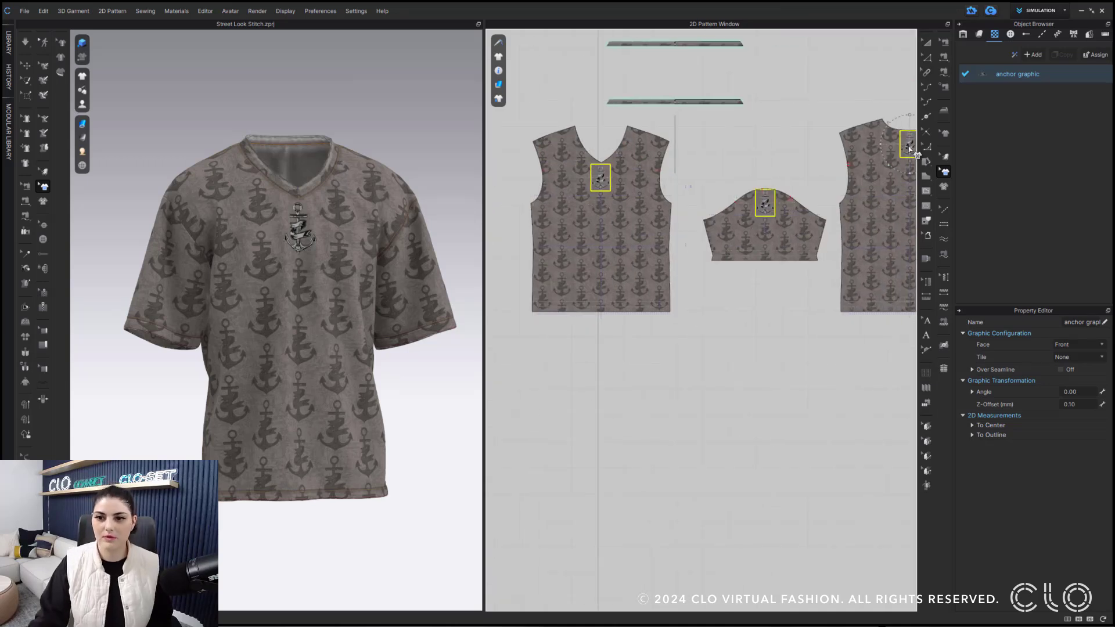
key(ctrl+z)
key(ctrl+z)
key(ctrl+z)
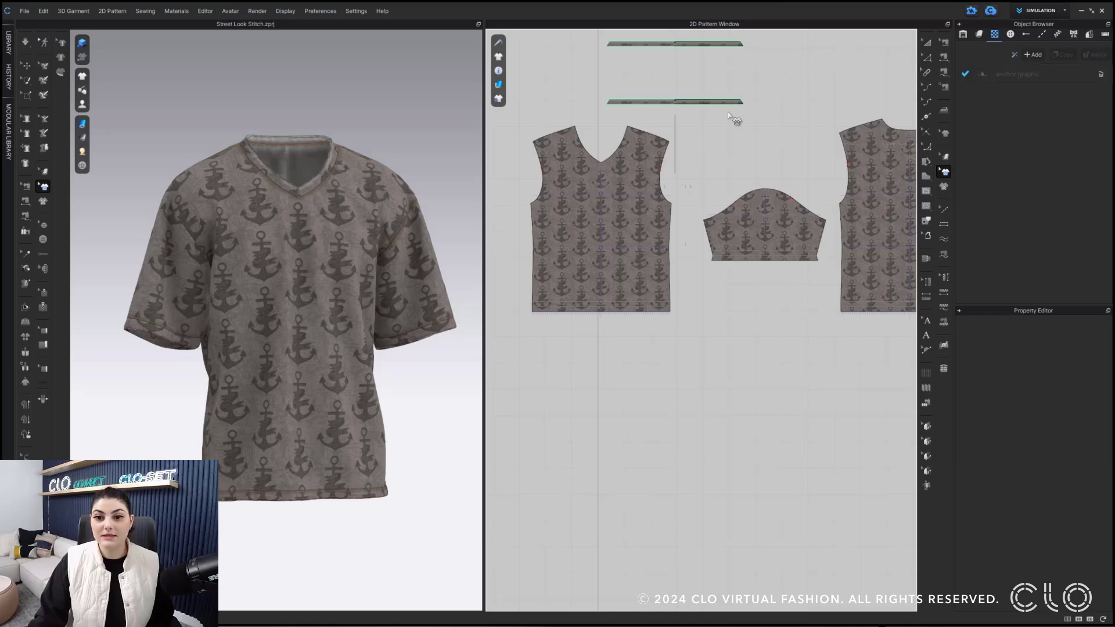
Switch to the print layout mode and examine the traced anchor outlines on the pattern pieces
click(1045, 11)
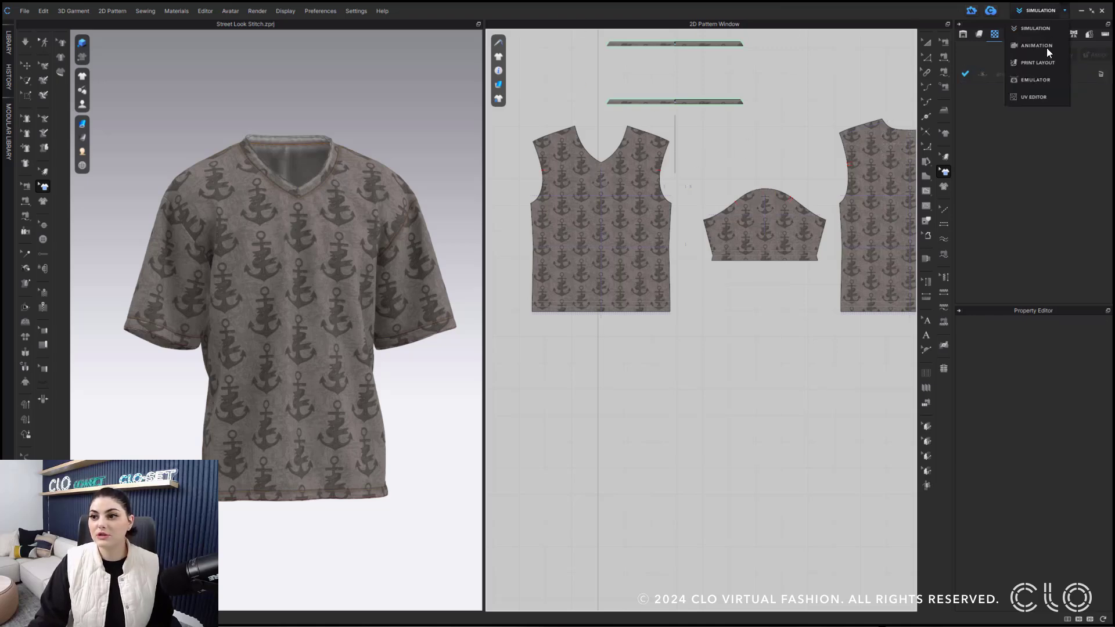
click(1049, 62)
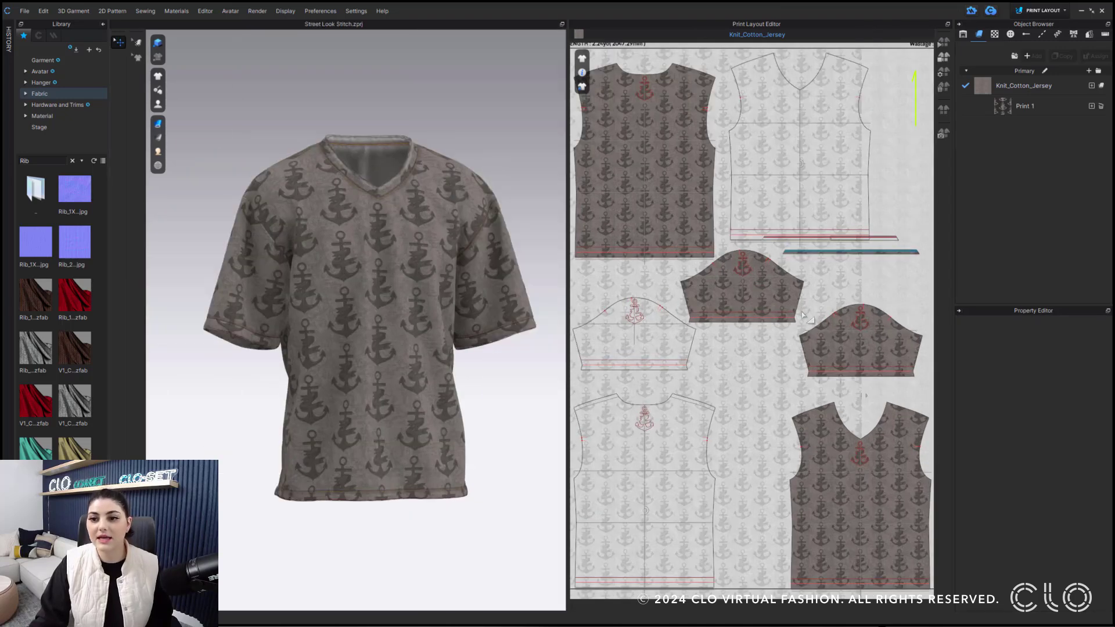
scroll(742, 267, up, 5)
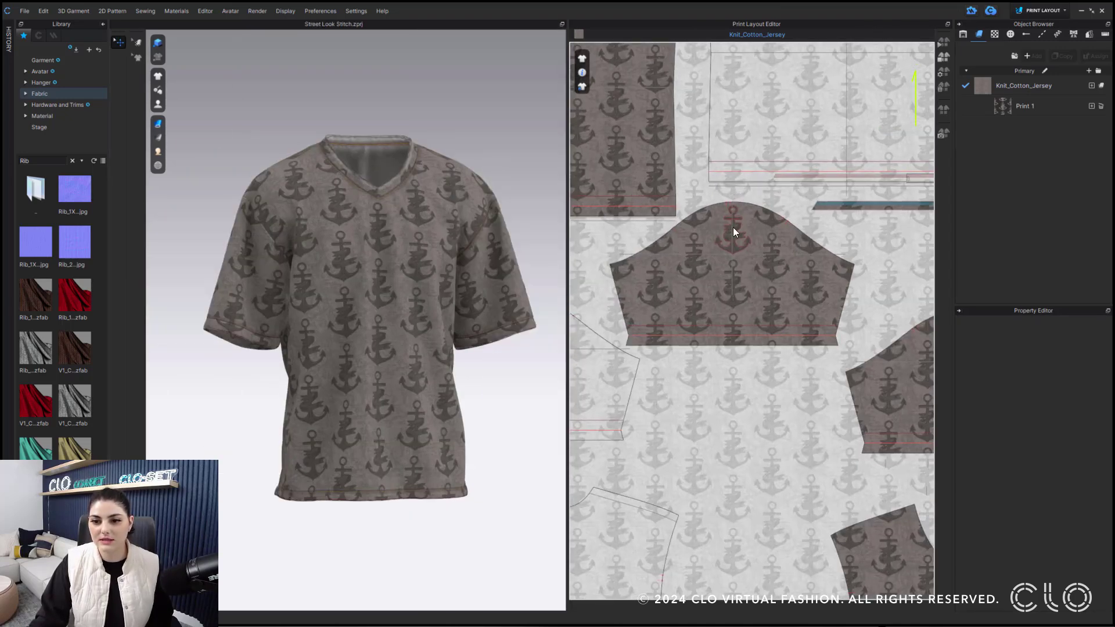
scroll(741, 284, down, 2)
scroll(742, 284, down, 6)
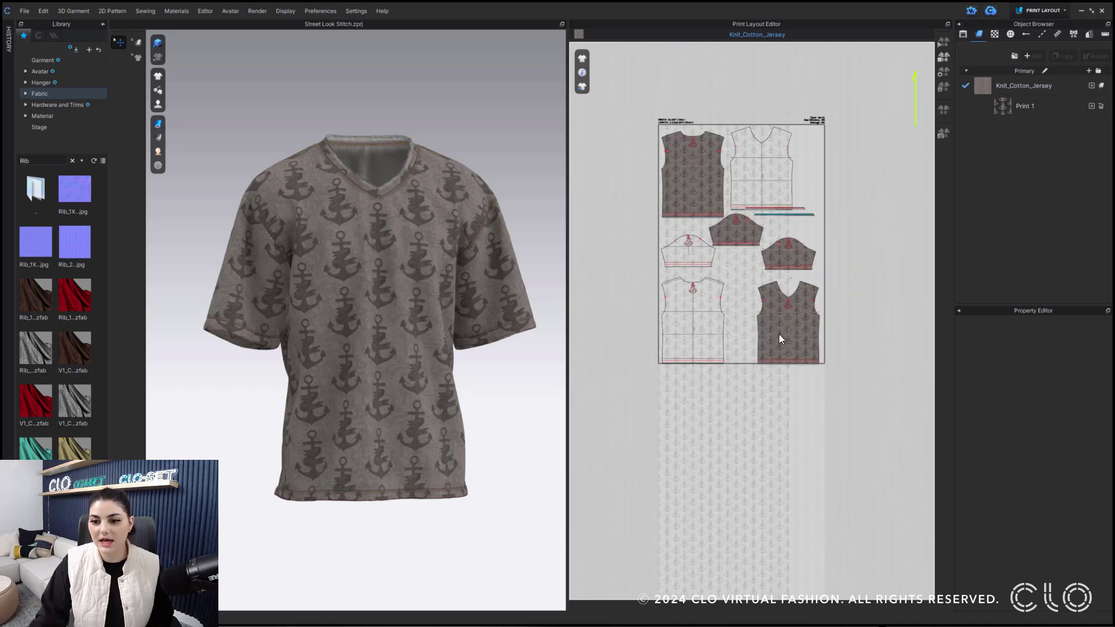
Move the front pattern piece higher in the Knit_Cotton_Jersey print layout and nudge it sideways
click(764, 343)
scroll(769, 348, up, 3)
scroll(755, 347, up, 2)
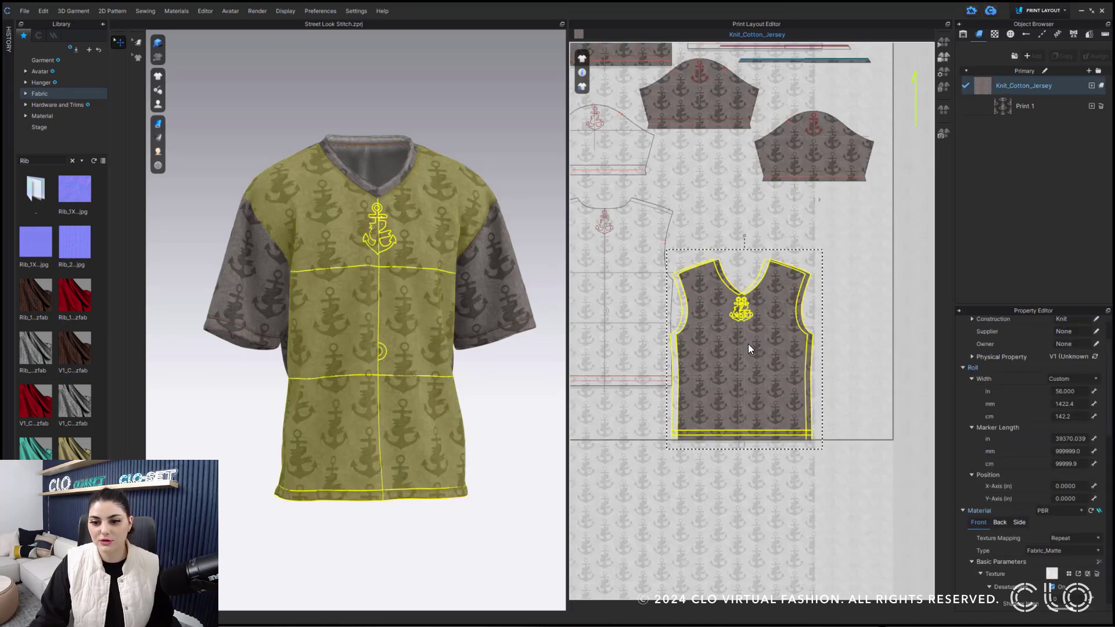
scroll(748, 347, down, 2)
scroll(751, 339, up, 5)
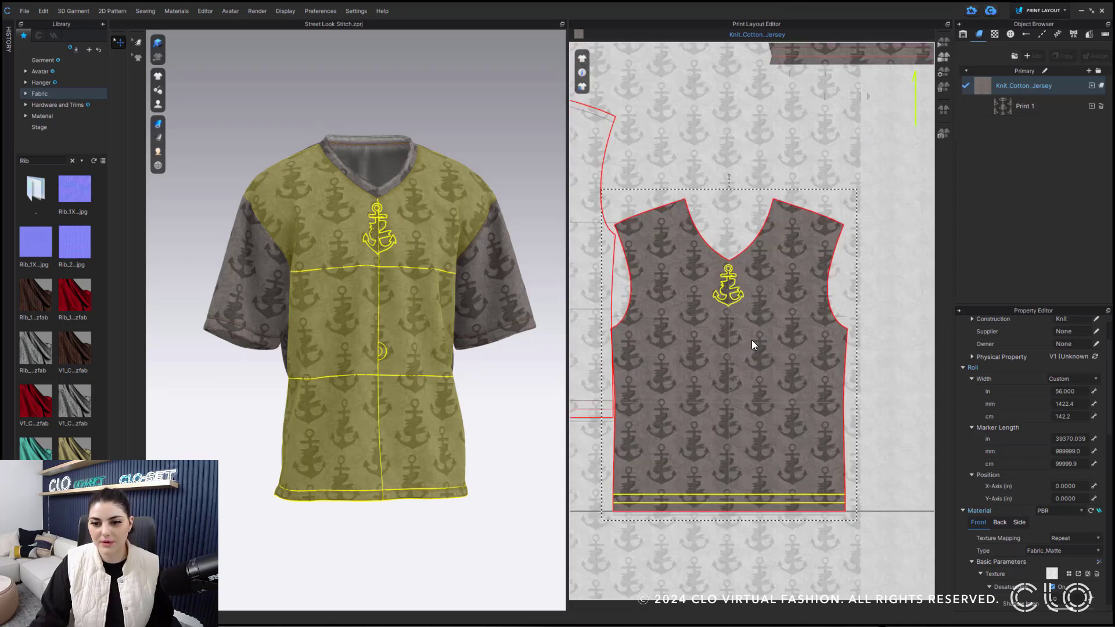
drag(756, 316, 747, 192)
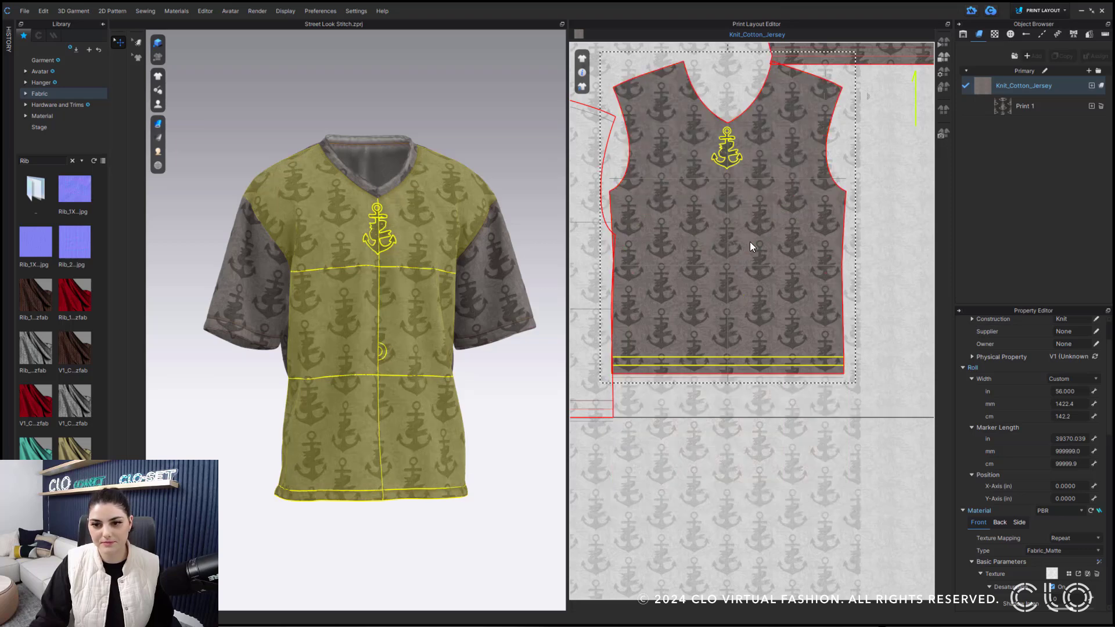
scroll(750, 241, down, 3)
scroll(774, 256, down, 4)
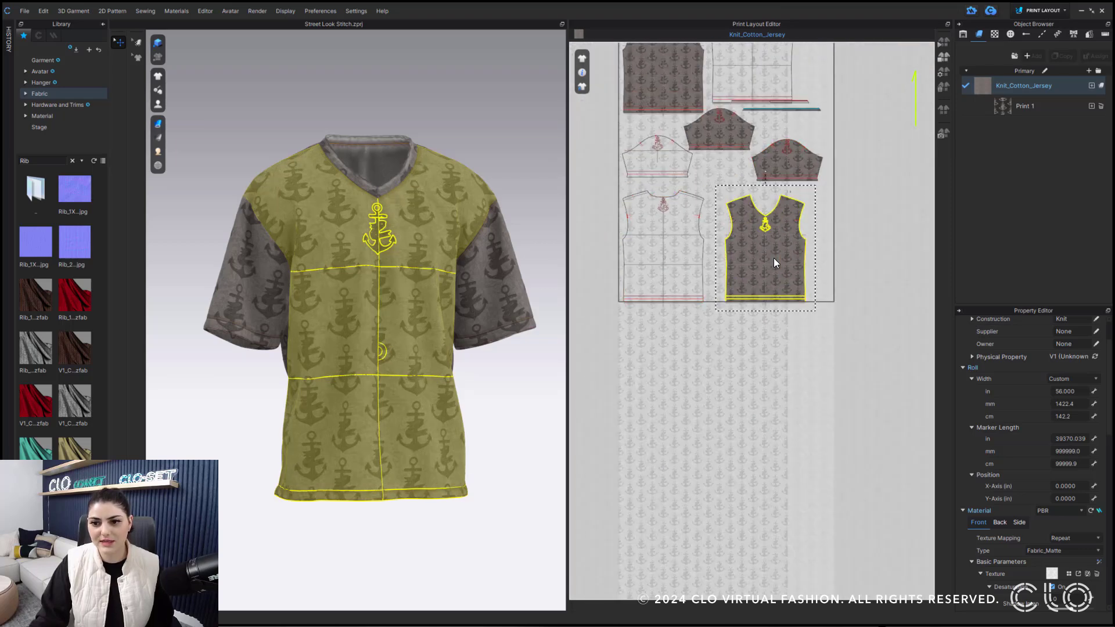
scroll(775, 264, up, 6)
key(Left)
key(Left)
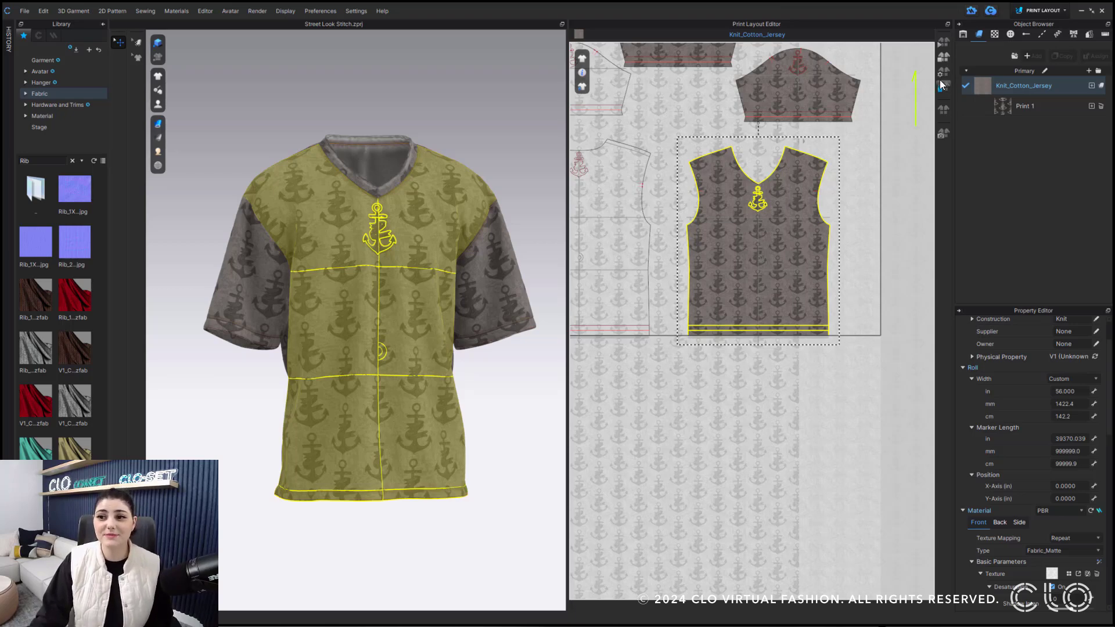
Return to simulation mode and place the anchor graphic on the middle of the T-shirt's front piece
click(1050, 11)
click(1056, 25)
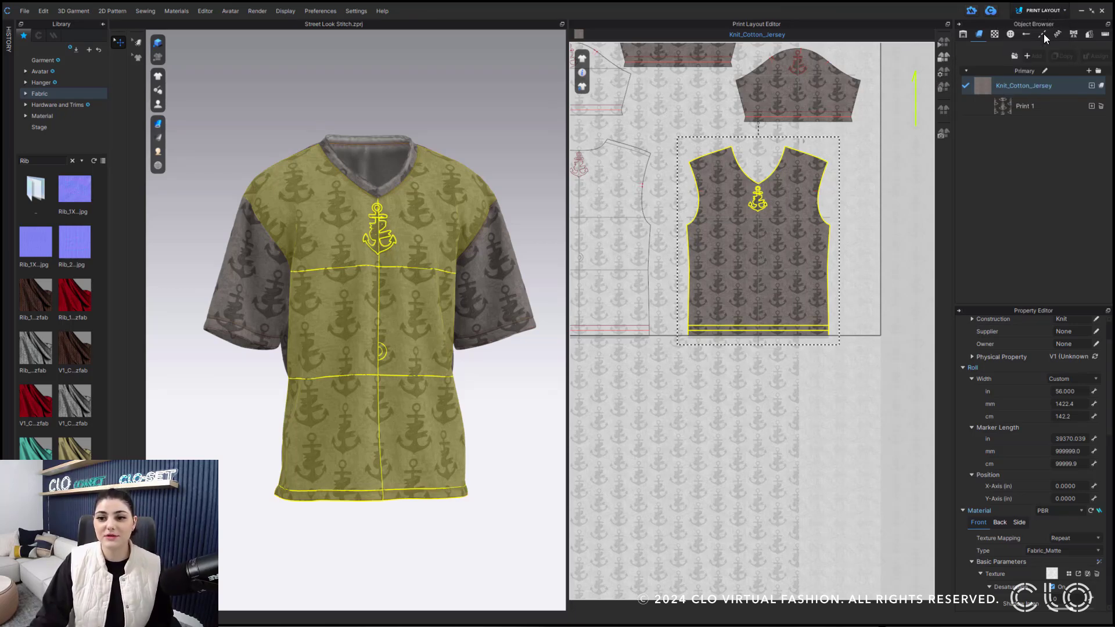
click(944, 172)
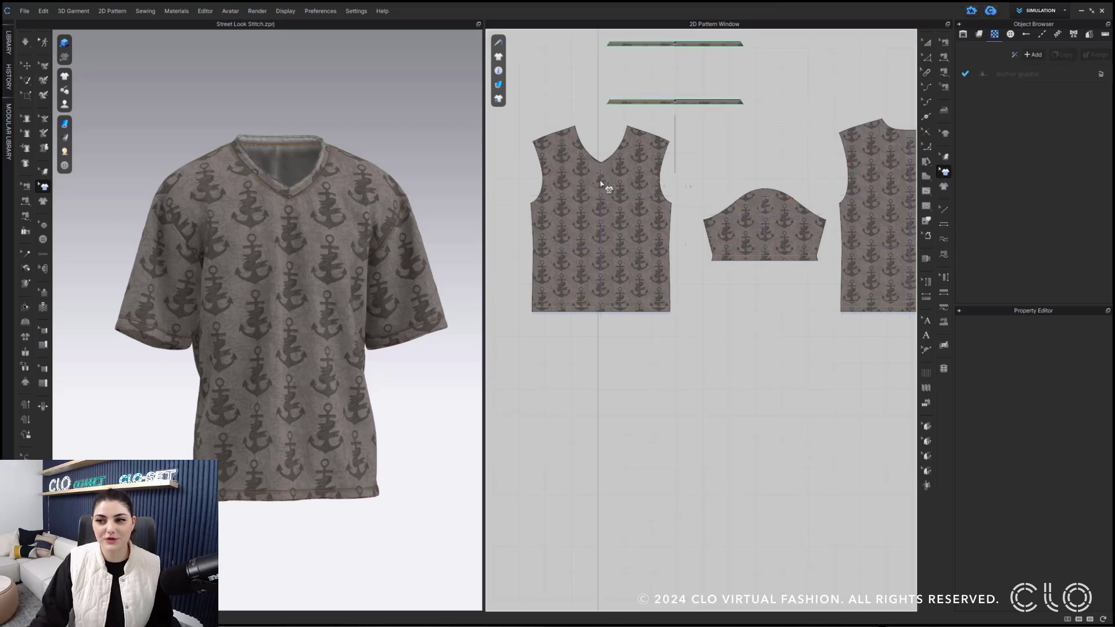
click(1010, 72)
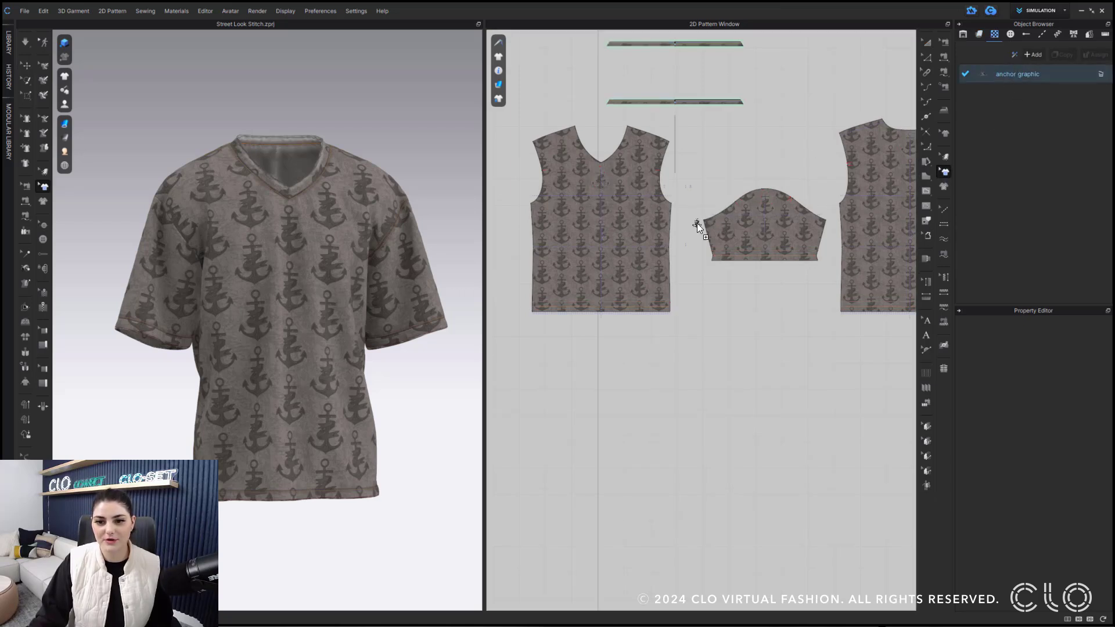
click(622, 222)
right_click(612, 230)
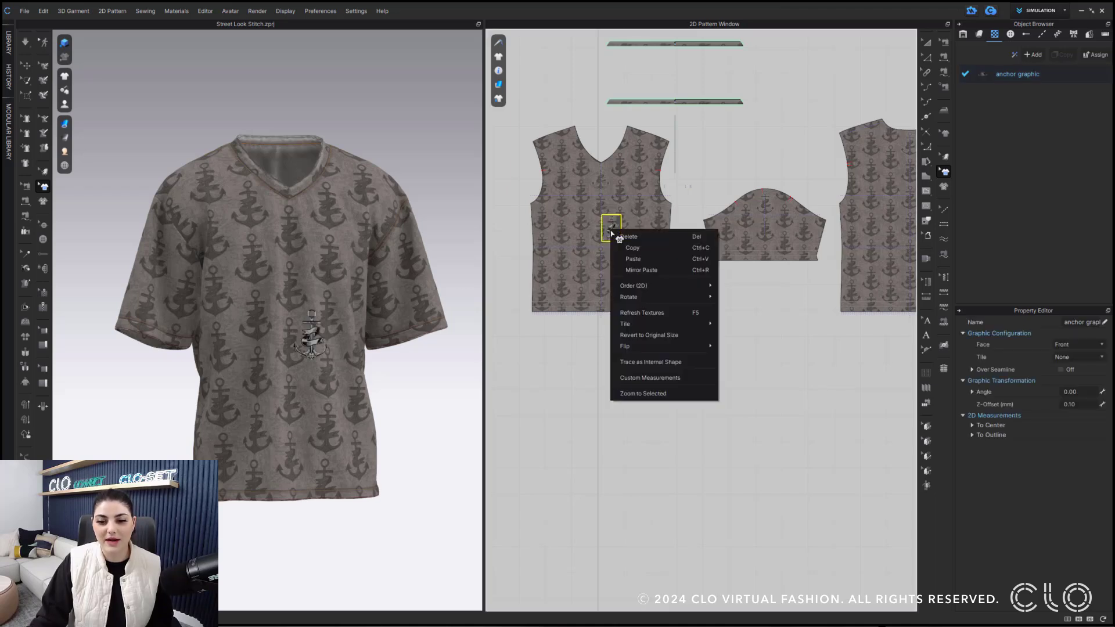